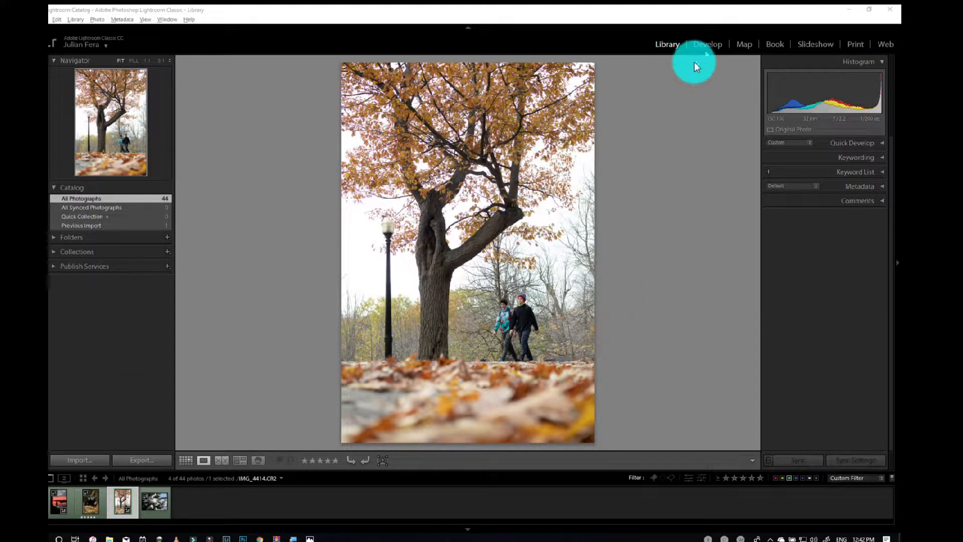
Open the autumn tree photo for developing and switch its Tone Curve to point curve editing.
click(715, 48)
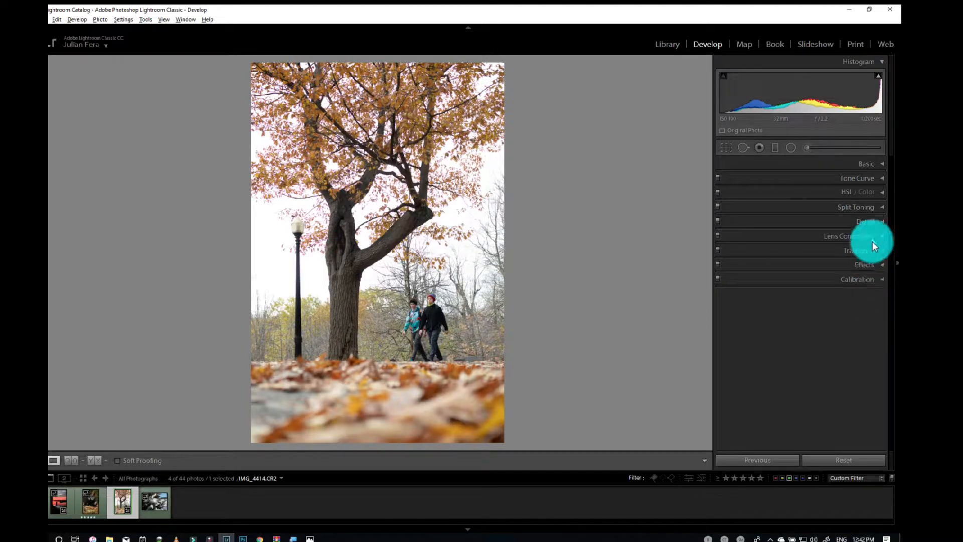
click(855, 179)
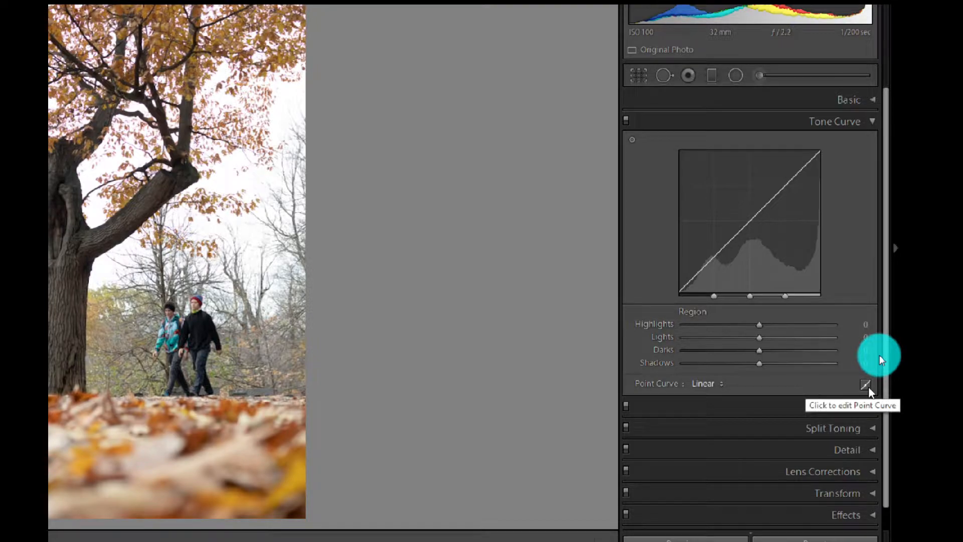
click(866, 386)
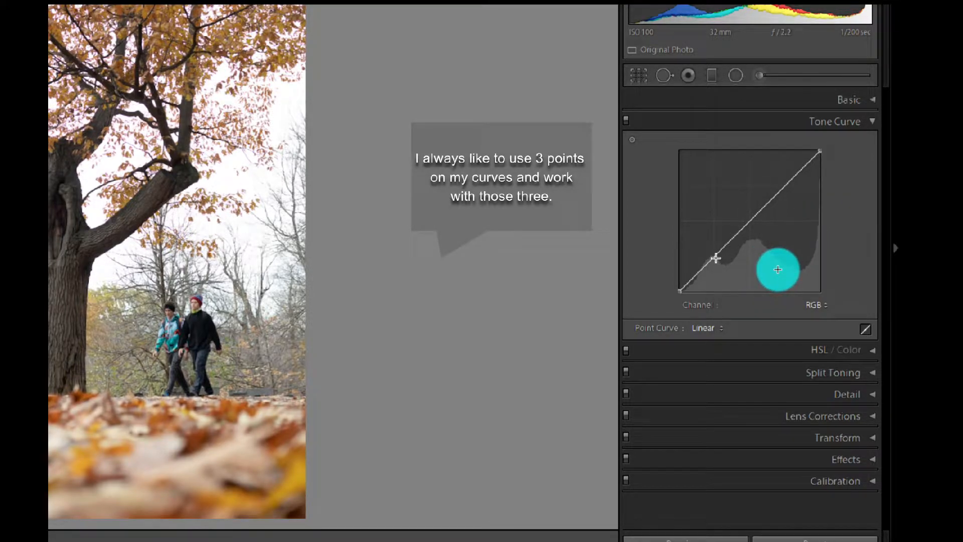
Try three points on the RGB curve with the upper one raised to about 68 / 75 %, and flatten the curve again.
click(717, 258)
click(752, 219)
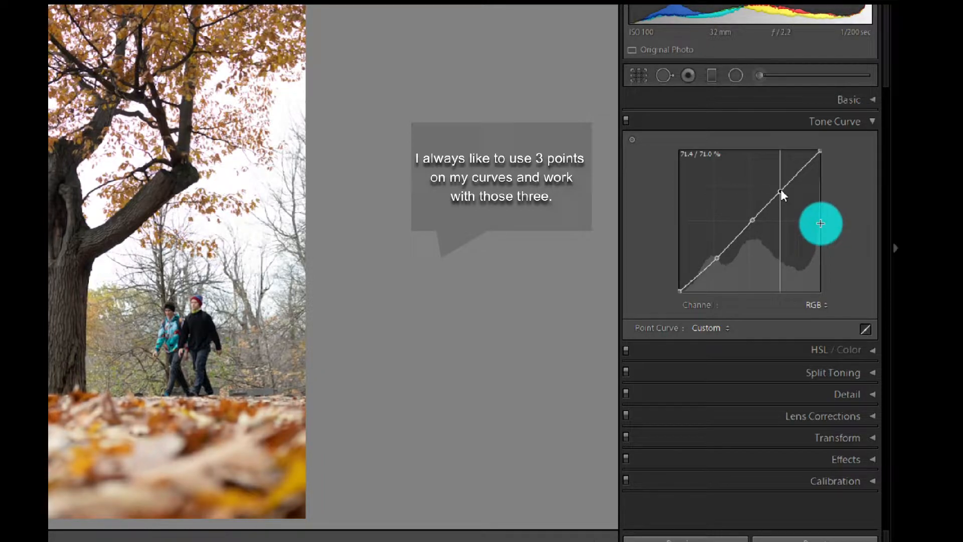
drag(785, 187, 775, 185)
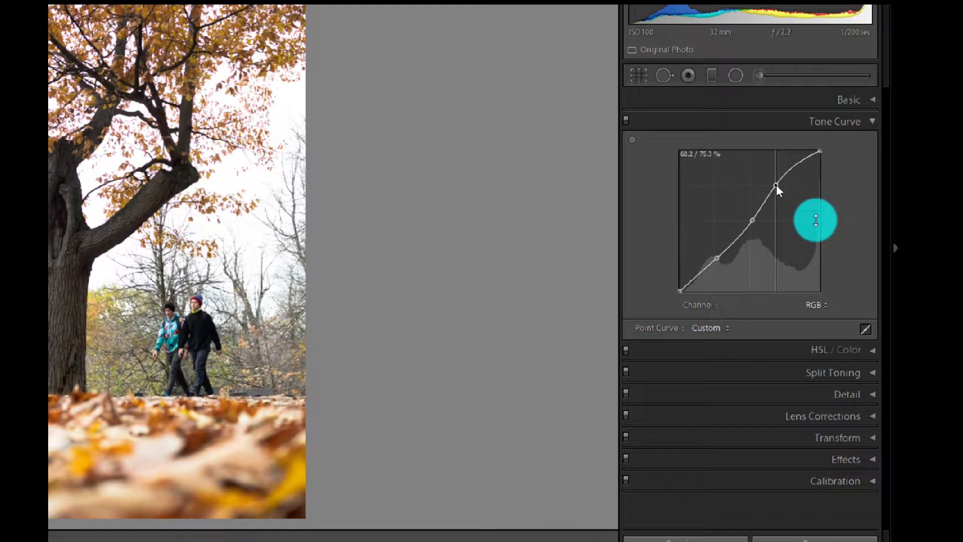
right_click(747, 186)
click(754, 190)
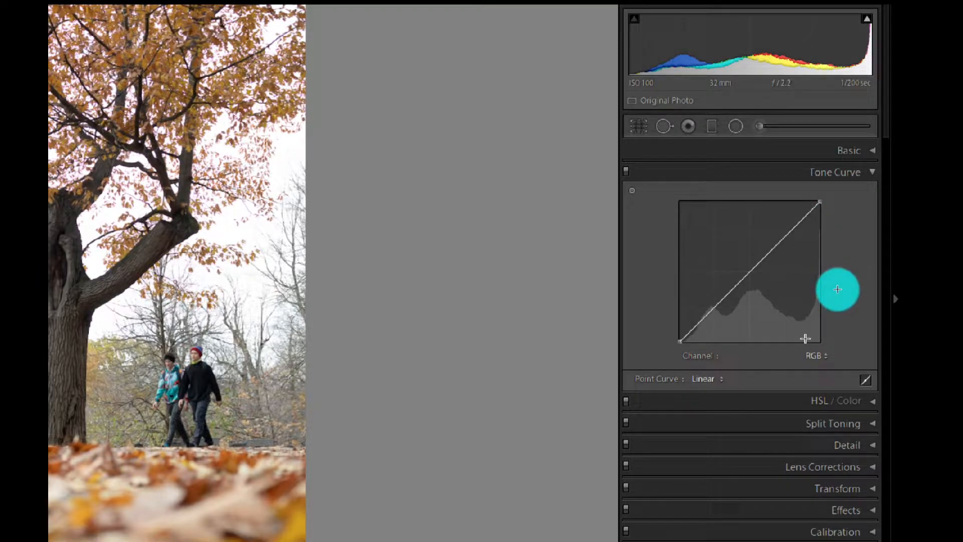
Try a faded RGB curve with a raised black point, added midtone and highlight points, and the white point lowered to about half.
click(682, 341)
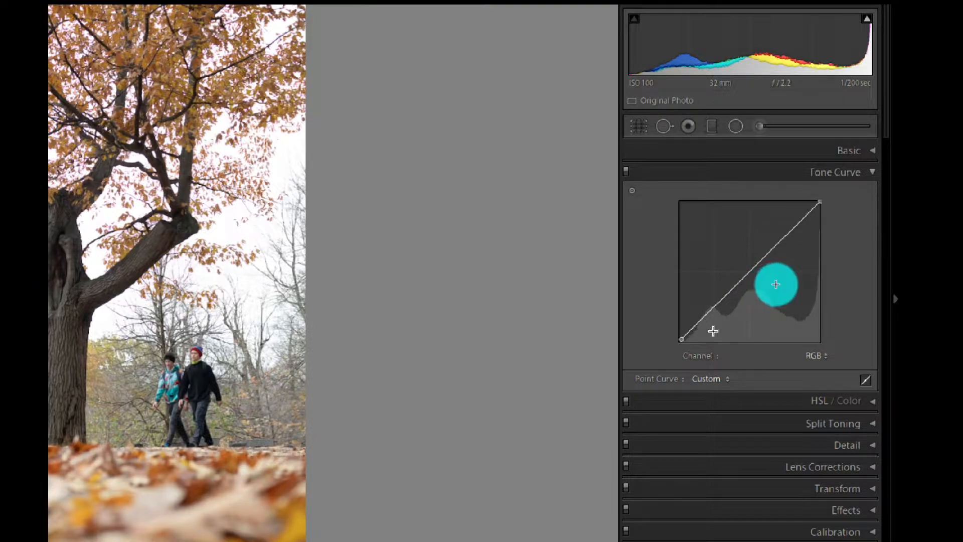
drag(681, 339, 711, 309)
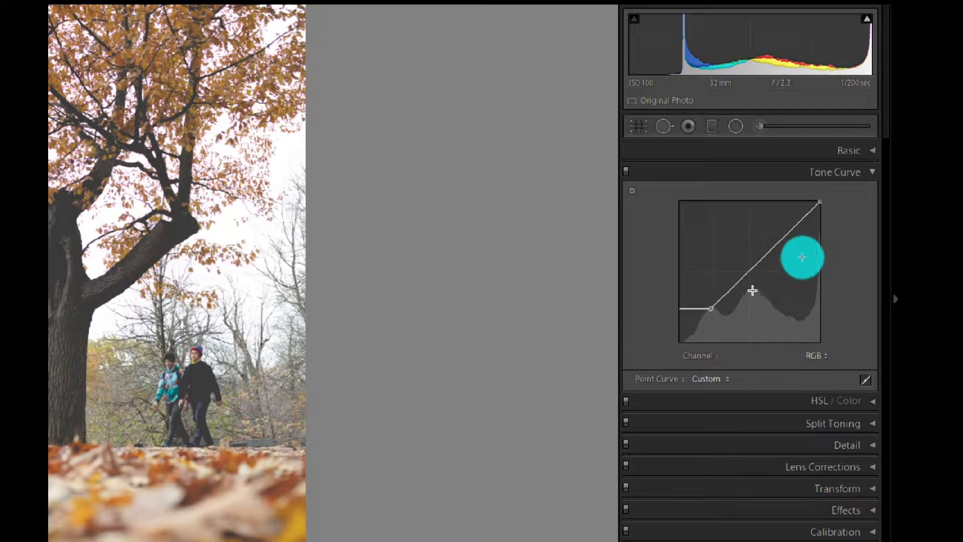
mouse_move(753, 292)
mouse_down()
mouse_move(752, 303)
mouse_move(753, 293)
mouse_up()
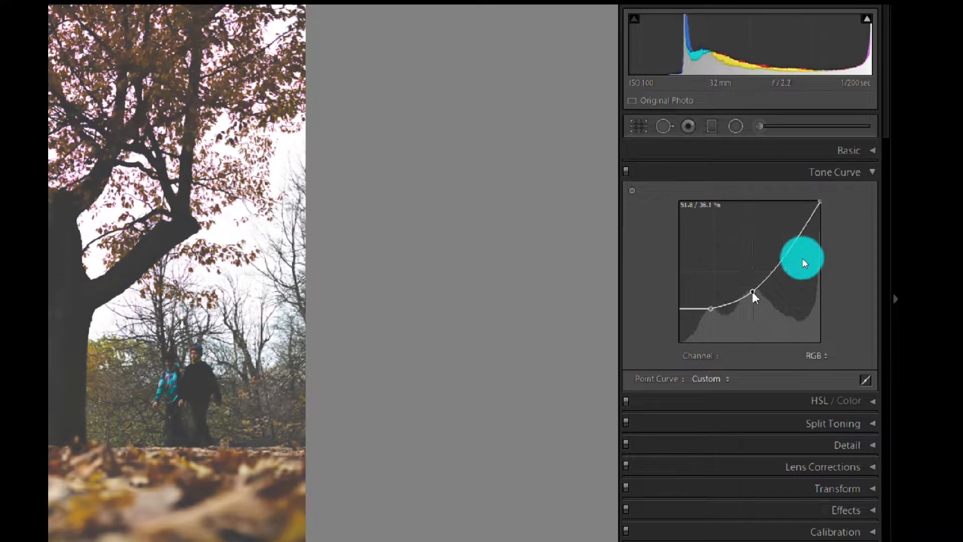
drag(802, 258, 831, 239)
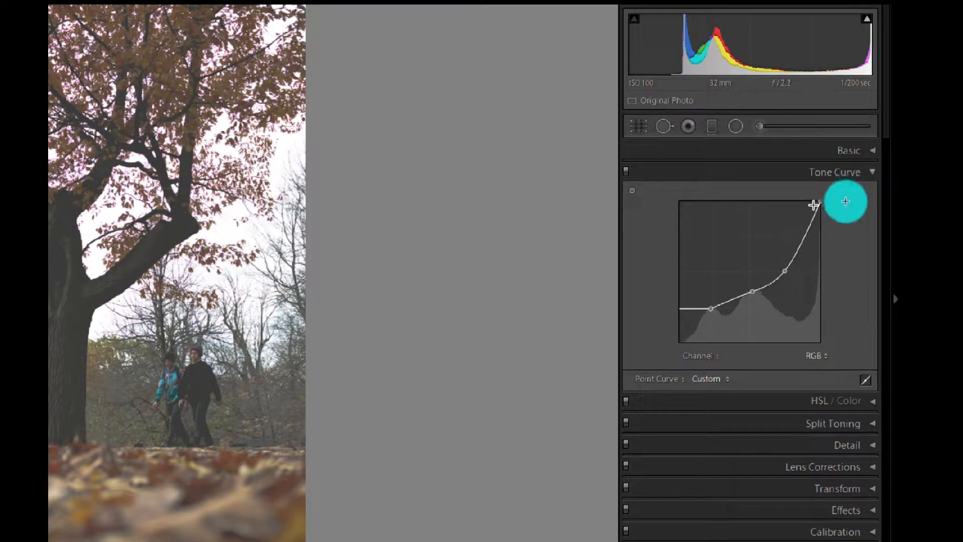
drag(818, 205, 817, 273)
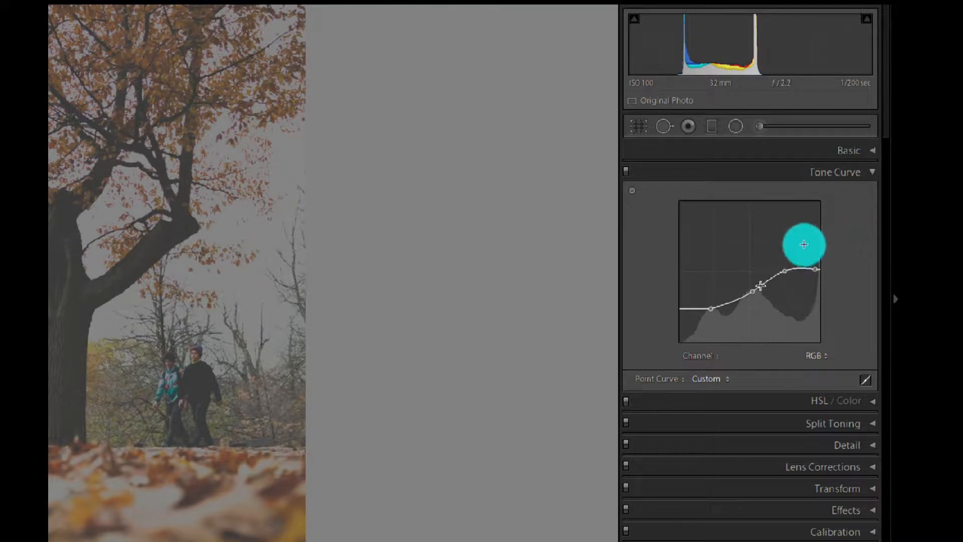
Try raising the midtone and shadow points to level the RGB curve near its middle, and reset the curve to linear.
drag(751, 296, 751, 276)
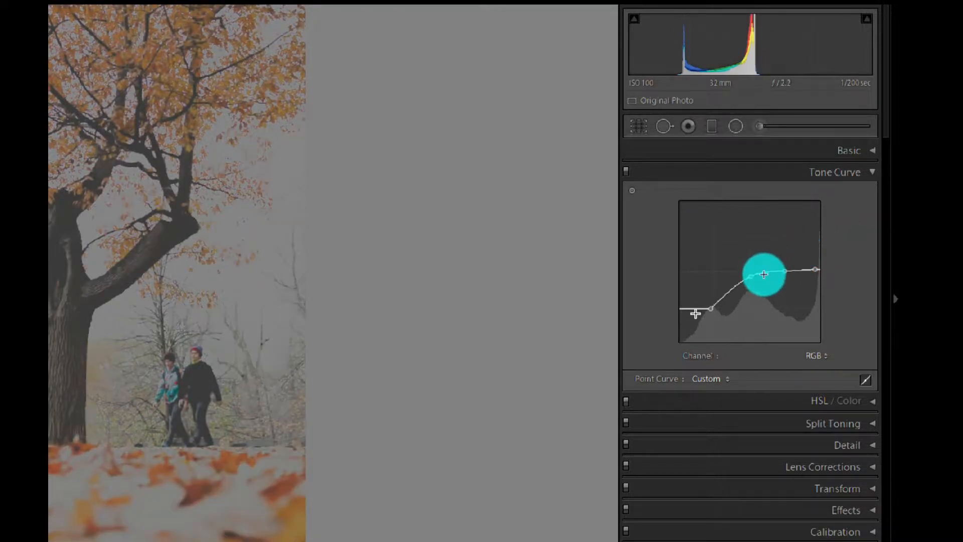
drag(707, 308, 712, 277)
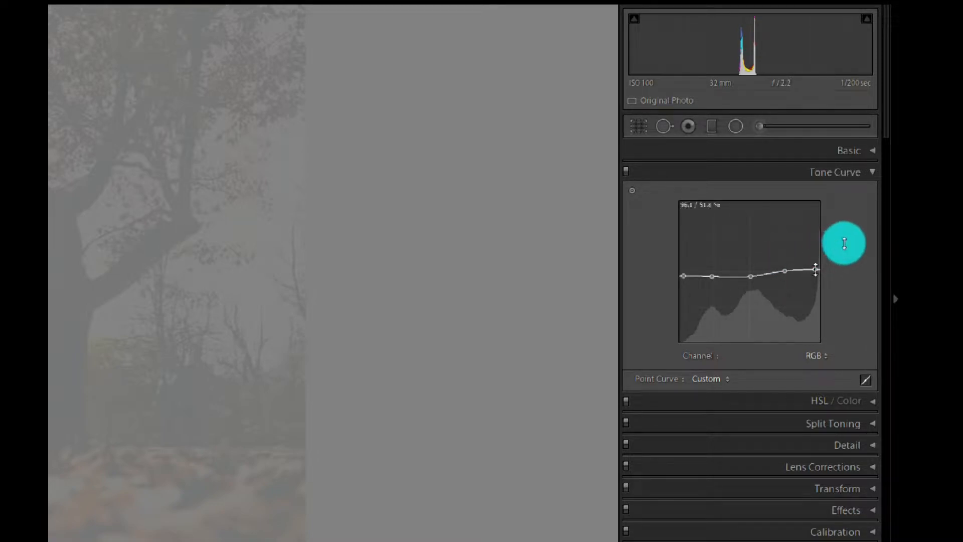
right_click(816, 269)
click(771, 268)
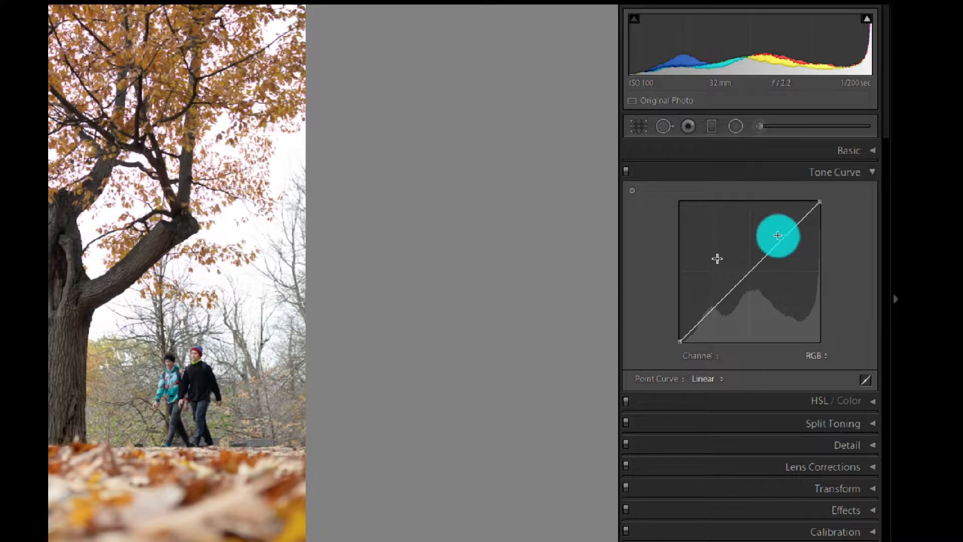
click(817, 356)
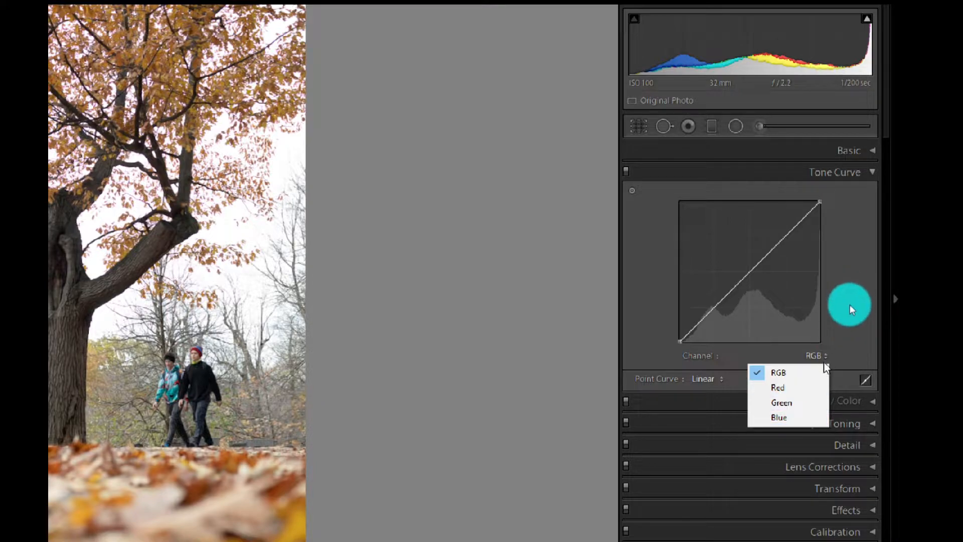
click(847, 313)
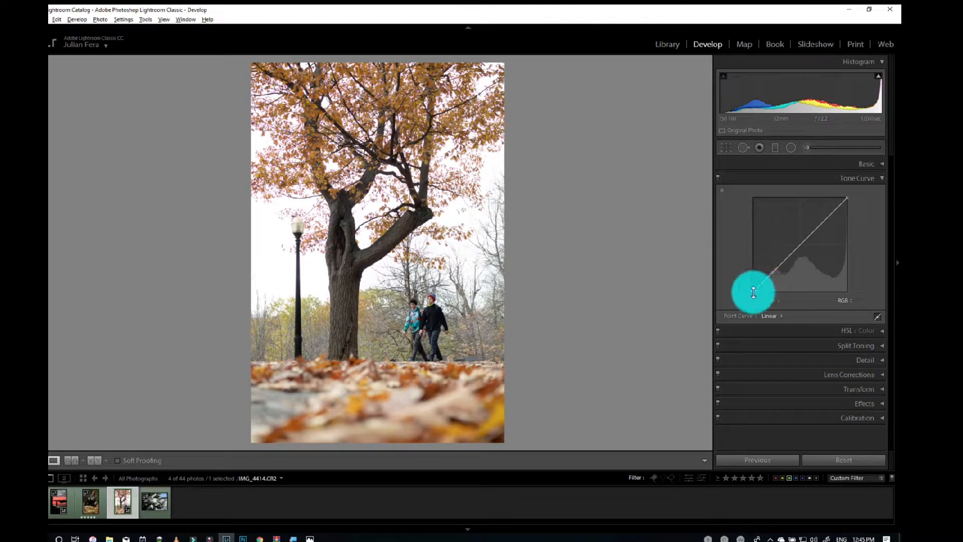
Try raising the RGB curve's black point to about 48 % and on to the maximum, and return it to its origin.
drag(754, 290, 733, 302)
drag(752, 291, 747, 246)
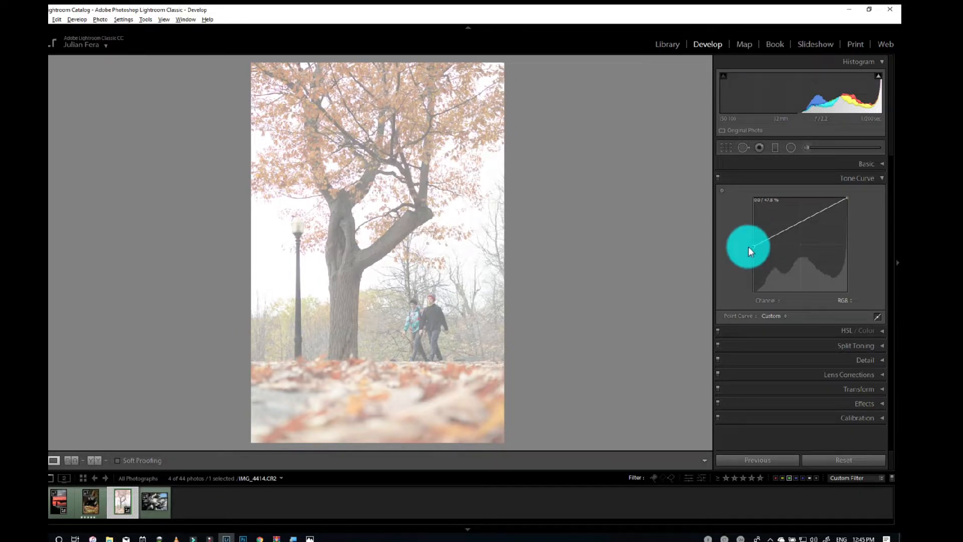
mouse_move(748, 245)
mouse_down()
mouse_move(748, 293)
mouse_move(744, 247)
mouse_up()
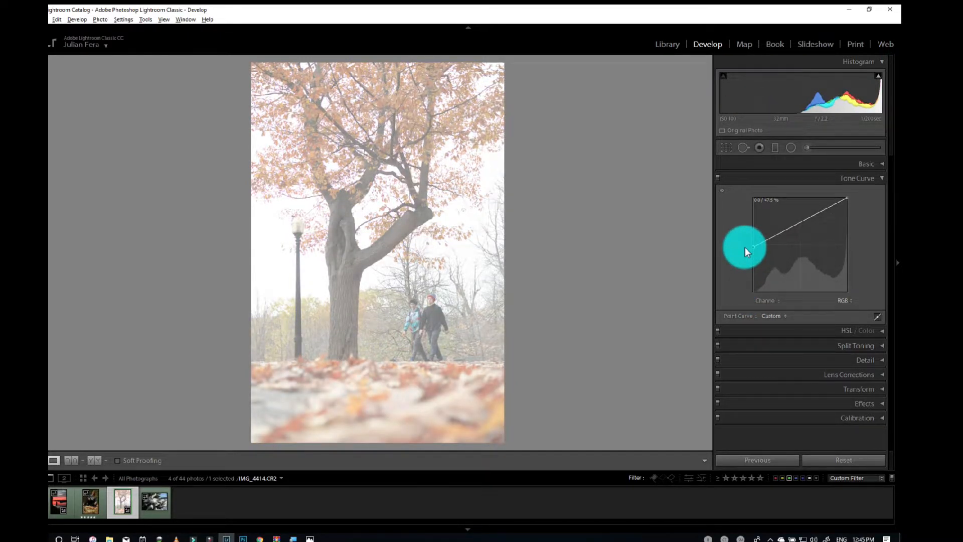
drag(745, 247, 742, 182)
key(2)
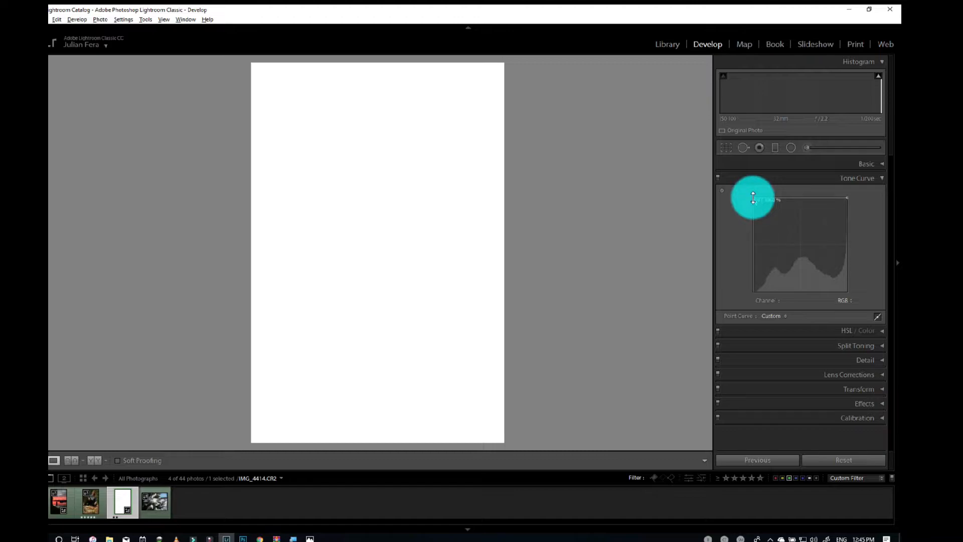
drag(753, 198, 733, 299)
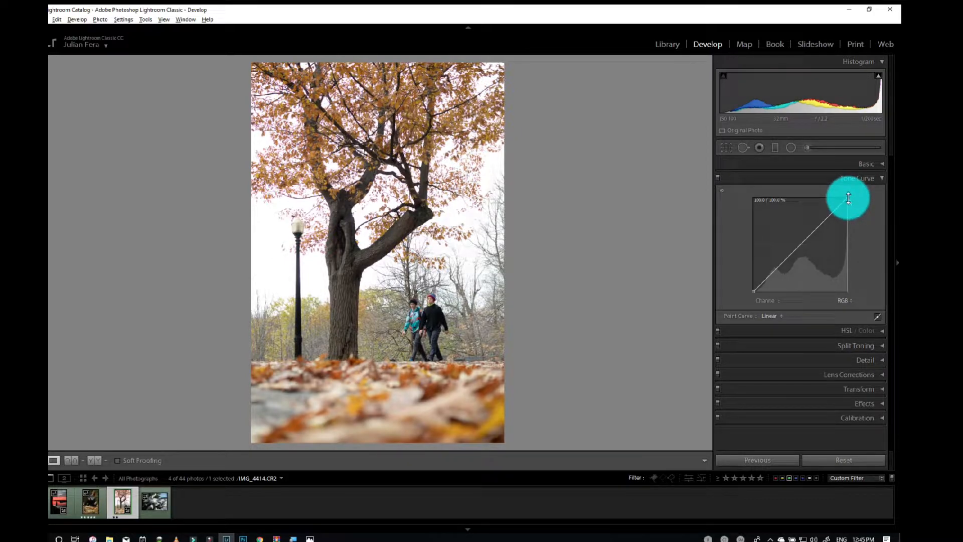
Try lowering the RGB curve's white point to about 52 % and on to zero, and reset the curve to linear.
drag(848, 198, 848, 203)
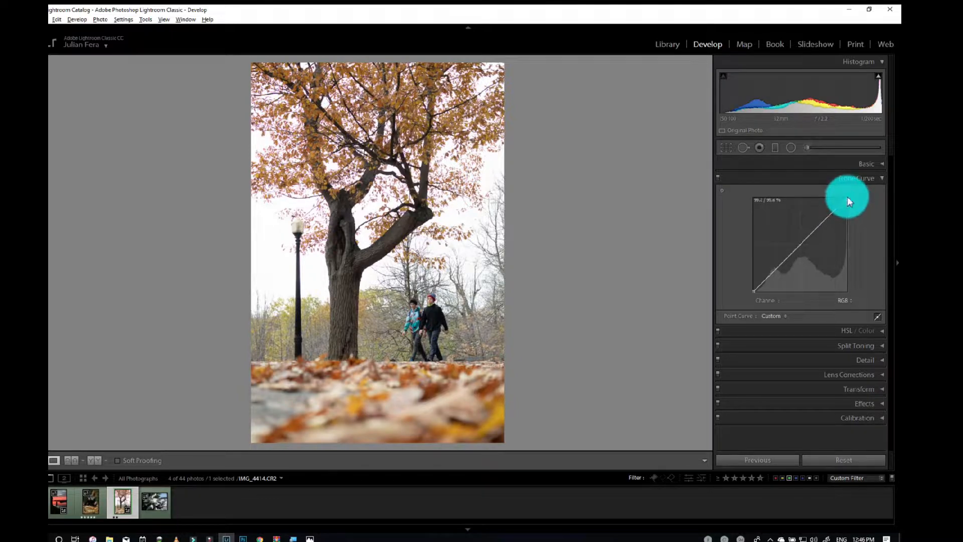
drag(848, 199, 854, 188)
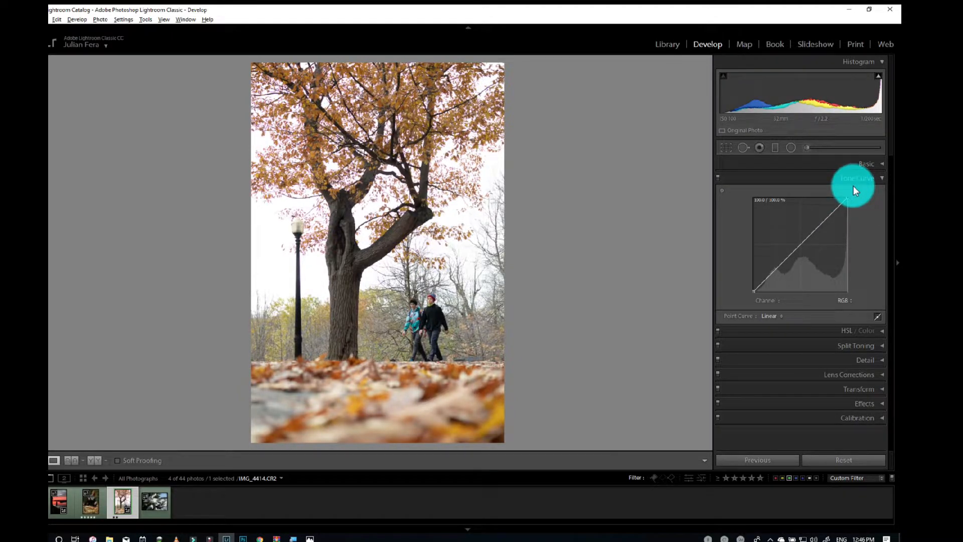
drag(854, 188, 850, 242)
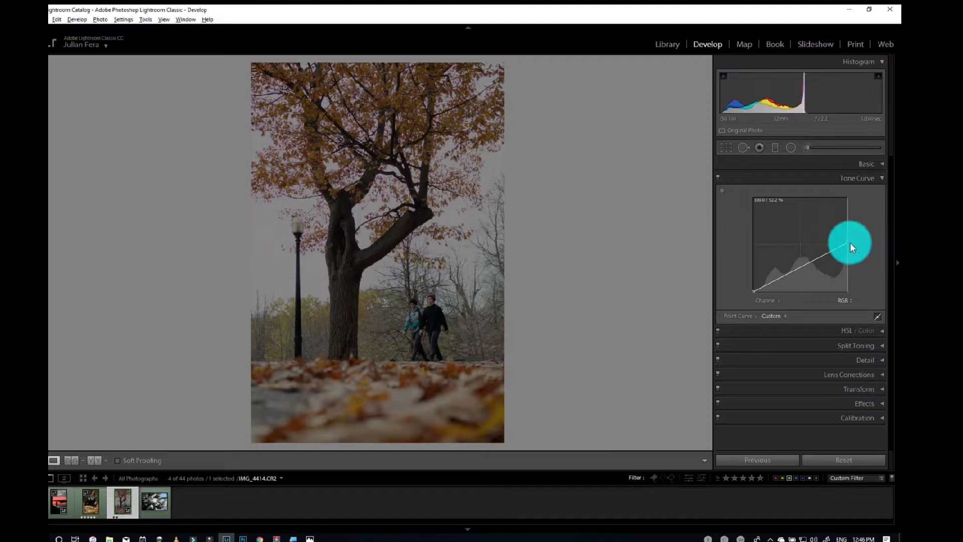
drag(850, 242, 865, 296)
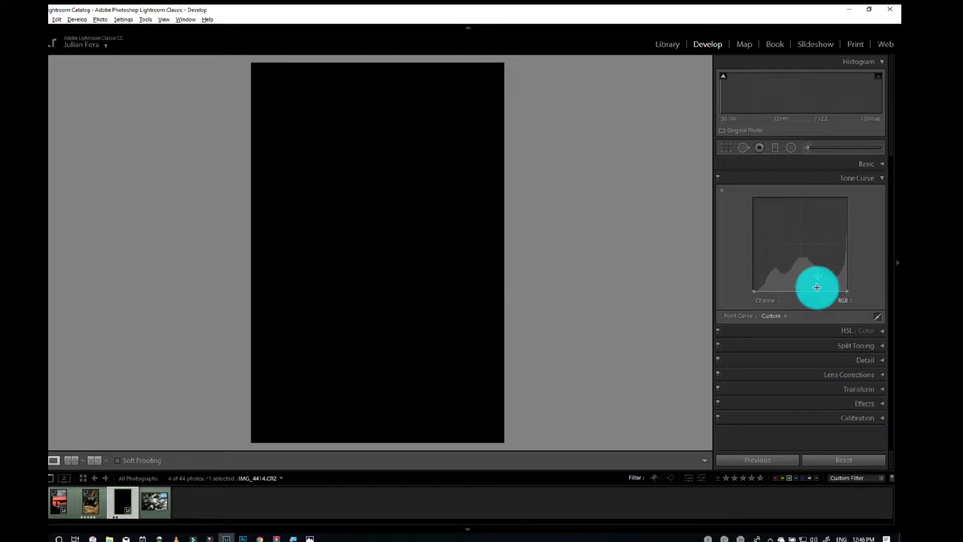
right_click(801, 227)
click(804, 232)
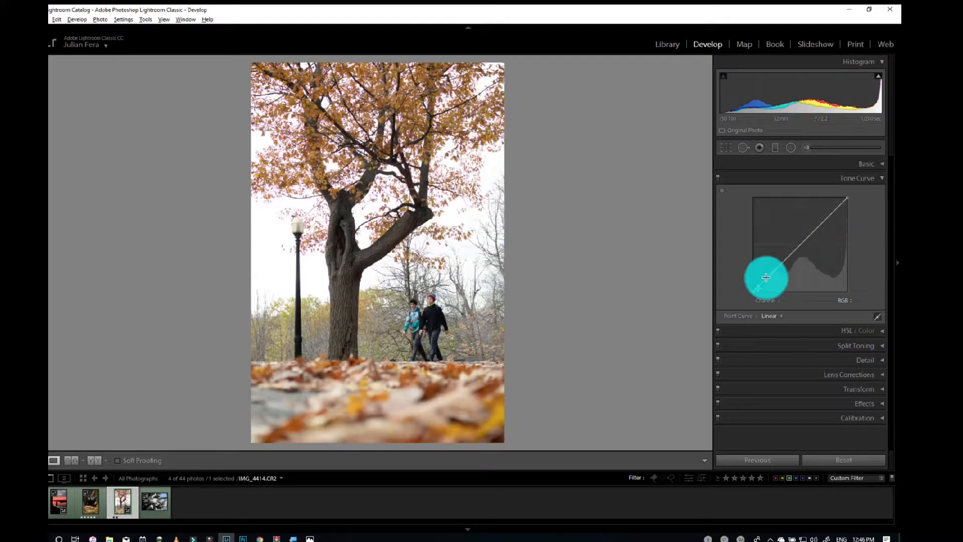
Try moving both the black and white points of the RGB curve to mid-height, and reset the curve to linear.
drag(754, 290, 740, 244)
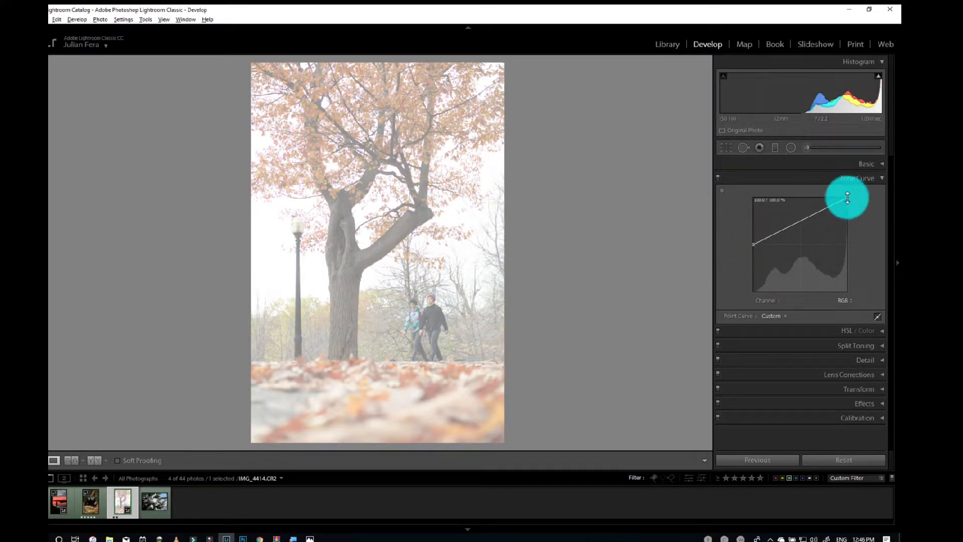
drag(848, 198, 860, 243)
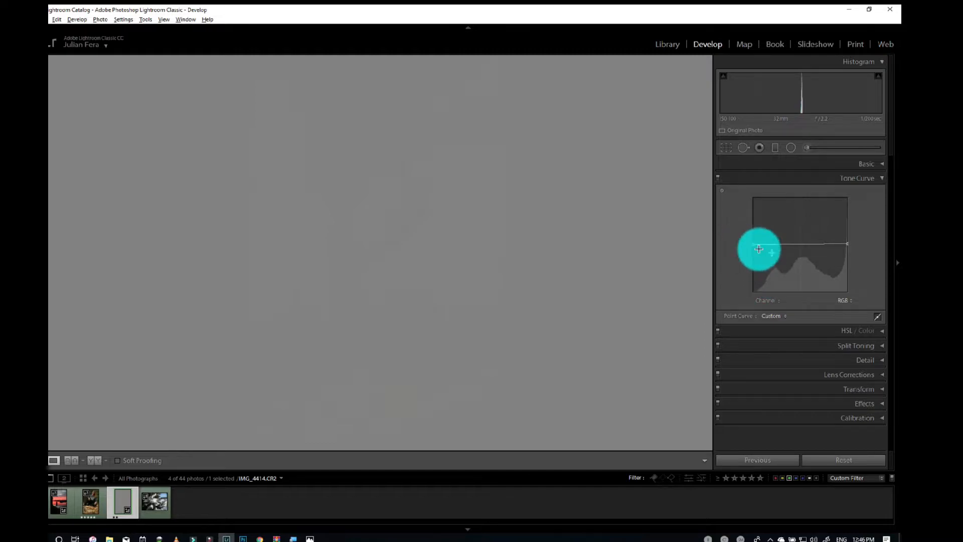
right_click(808, 225)
click(815, 233)
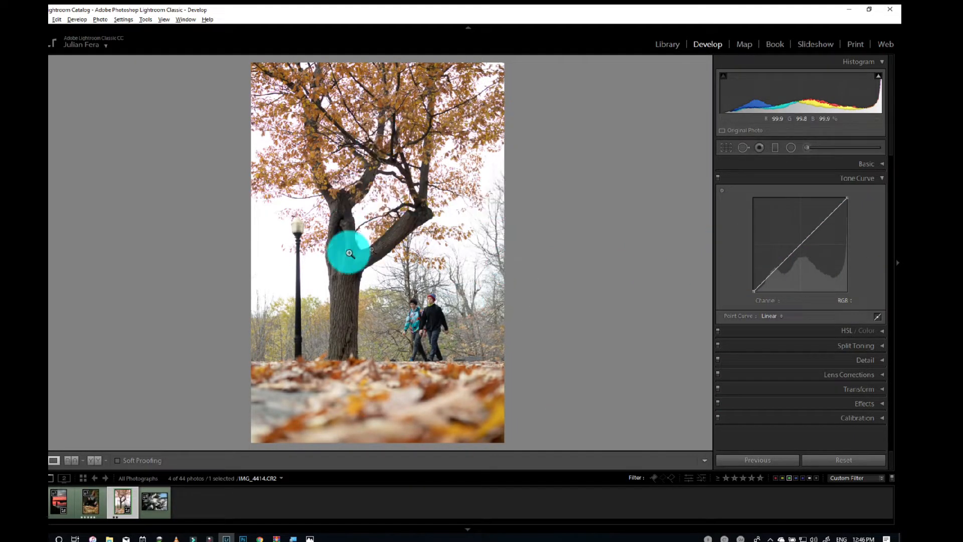
Switch to Curves.jpg in Photos to review the opposite colour pairs on the colour wheel, and return to Lightroom.
mouse_move(310, 537)
click(309, 517)
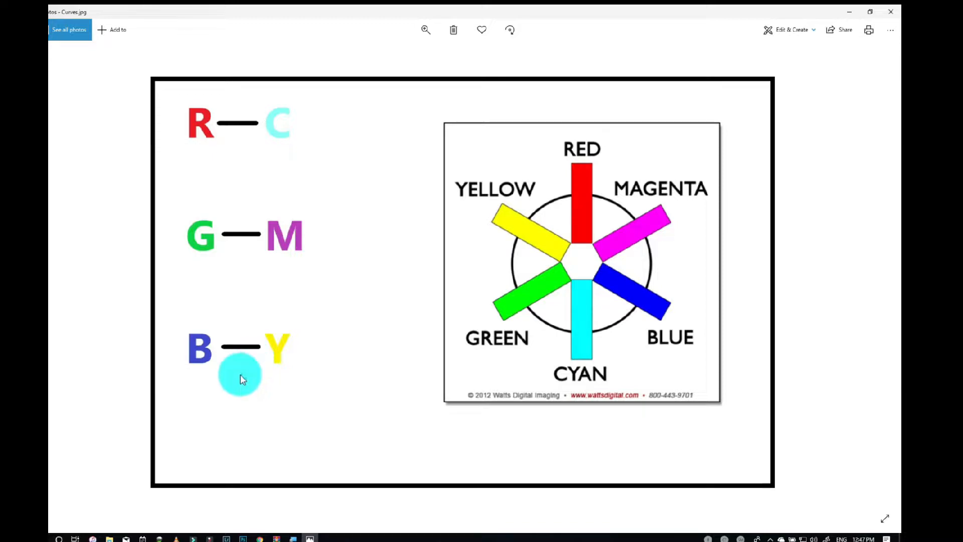
click(225, 538)
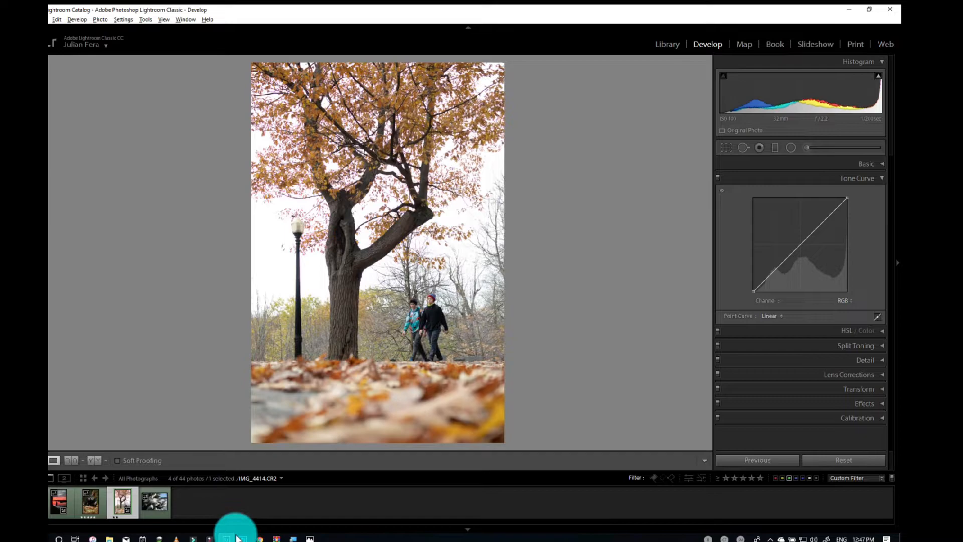
Open the snowy pine photo IMG_4714.CR2 close up on the needles and switch its tone curve to the Green channel.
click(158, 513)
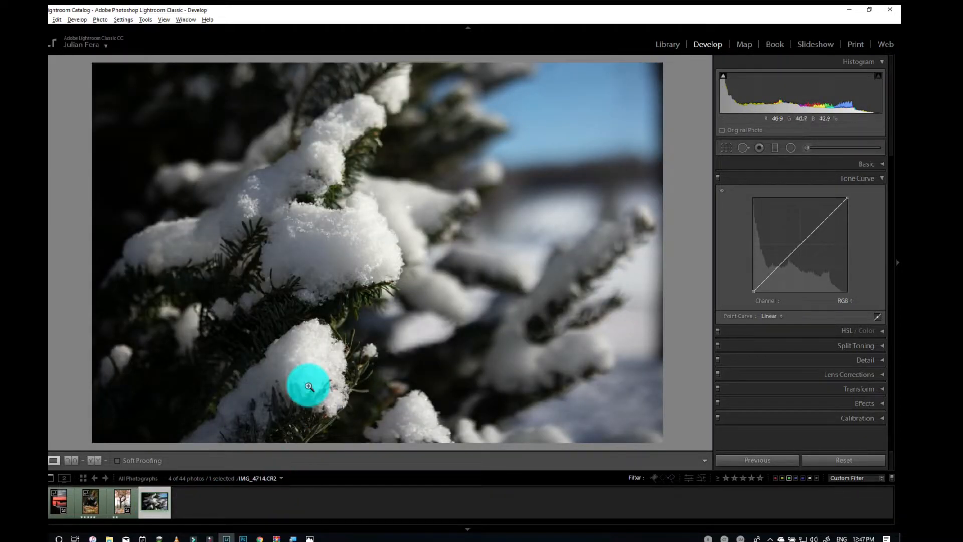
click(376, 270)
drag(404, 354, 419, 215)
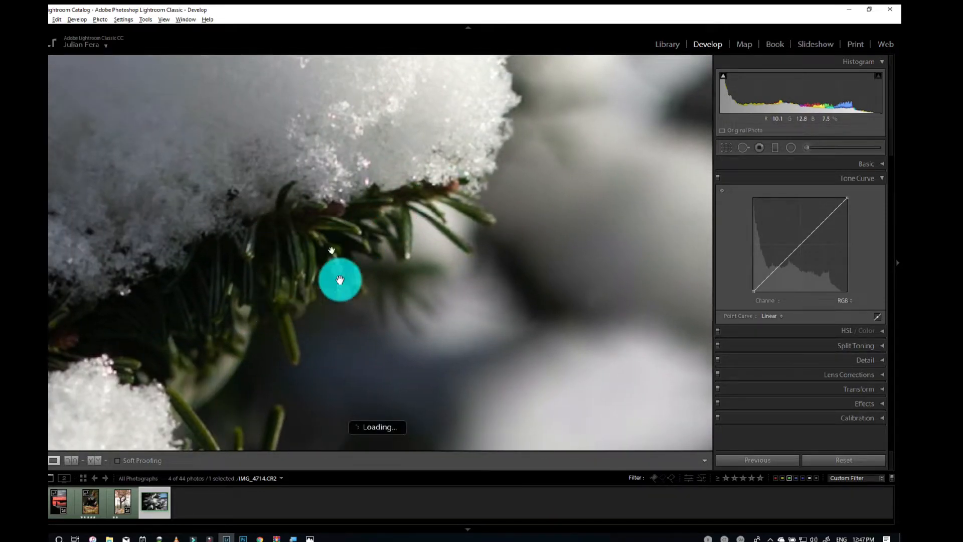
drag(299, 248, 530, 271)
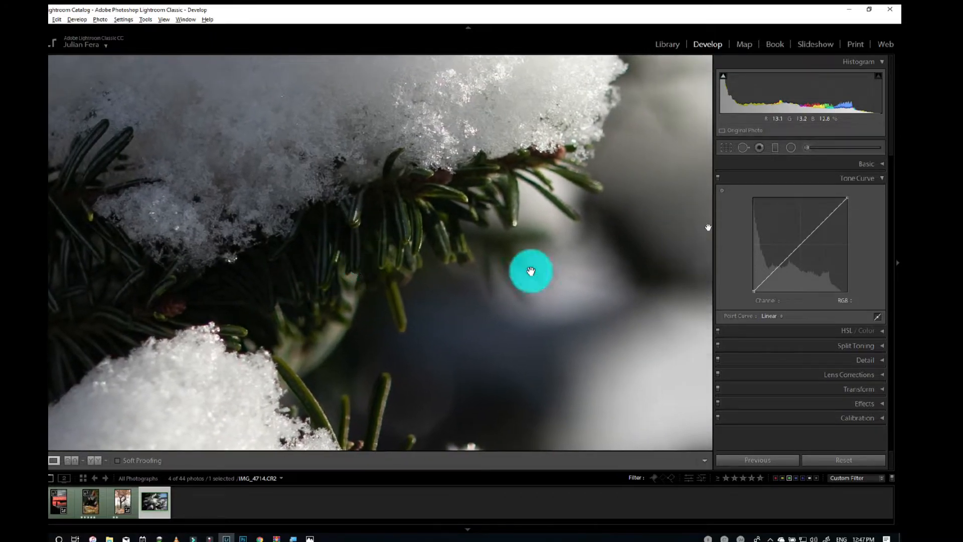
click(846, 301)
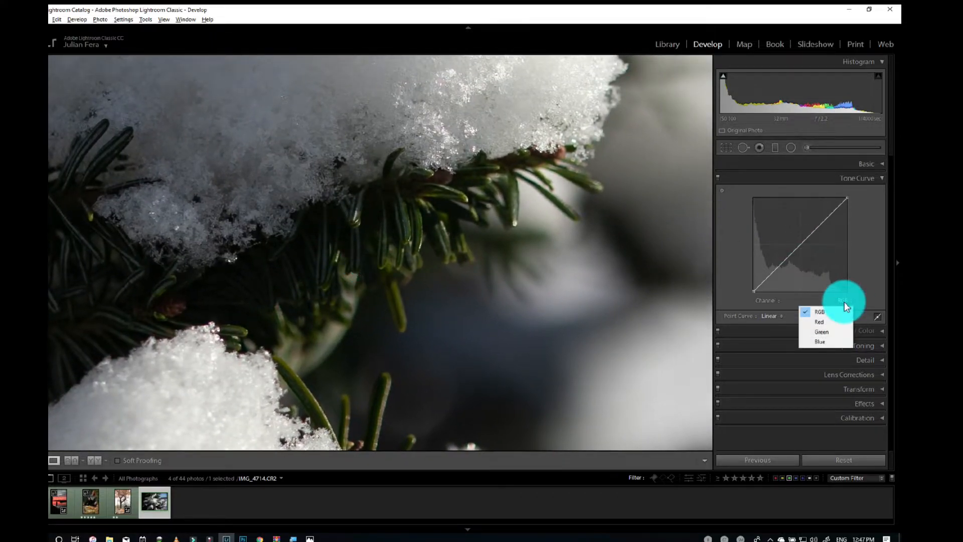
click(821, 332)
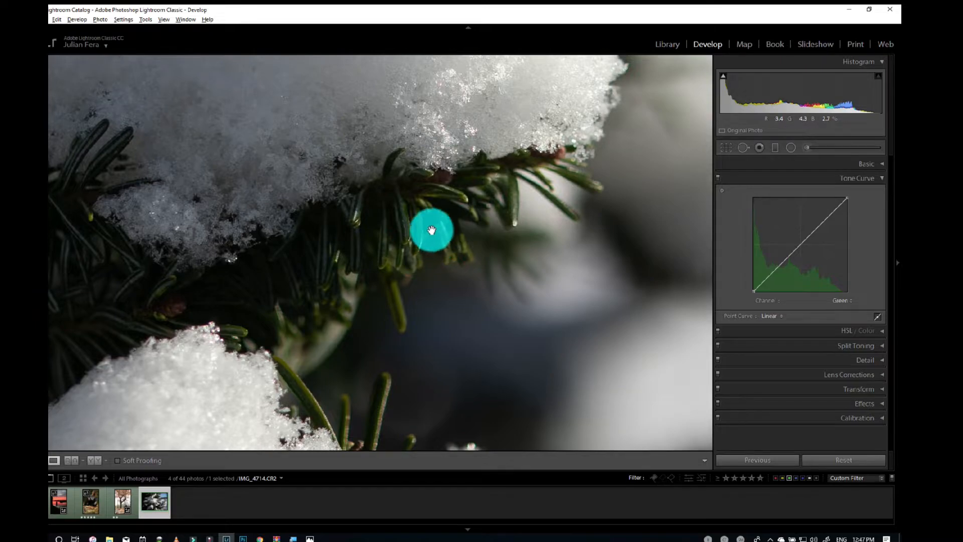
Review the green–magenta pair in Curves.jpg in Photos, and back in Lightroom lower a shadow point on the Green curve.
click(310, 538)
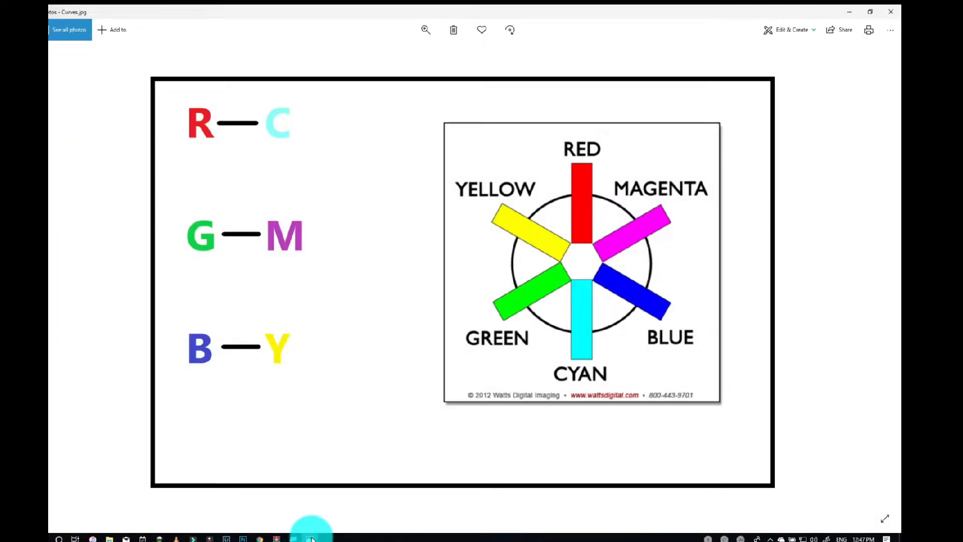
click(311, 538)
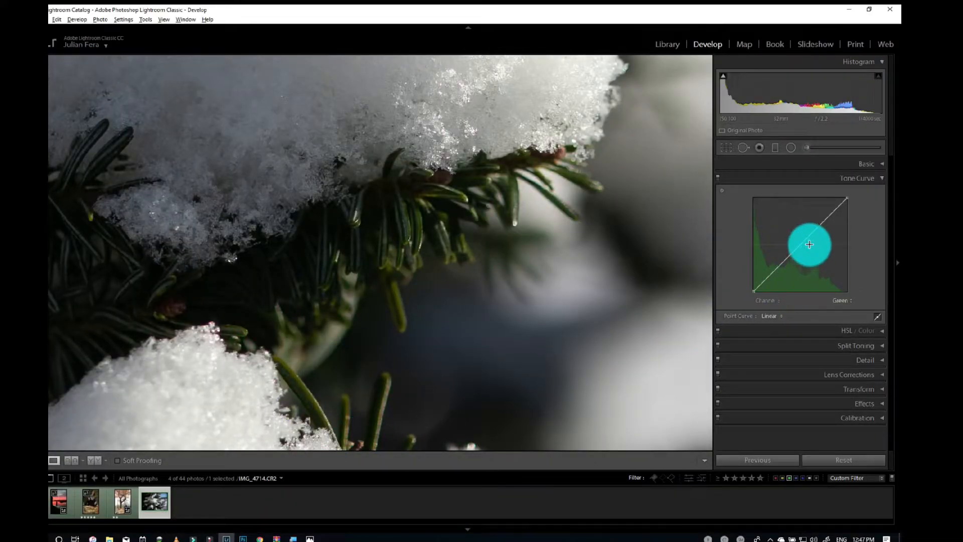
click(777, 269)
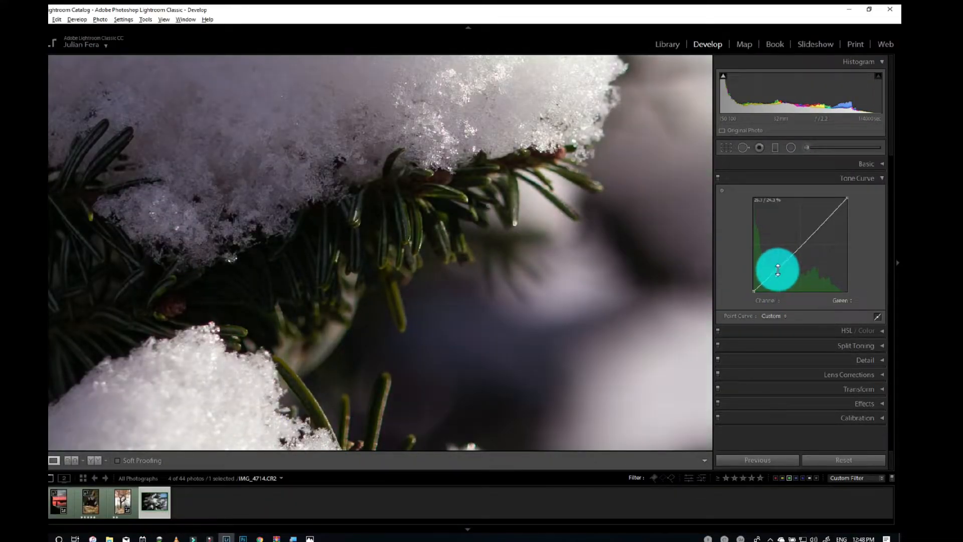
drag(777, 269, 780, 273)
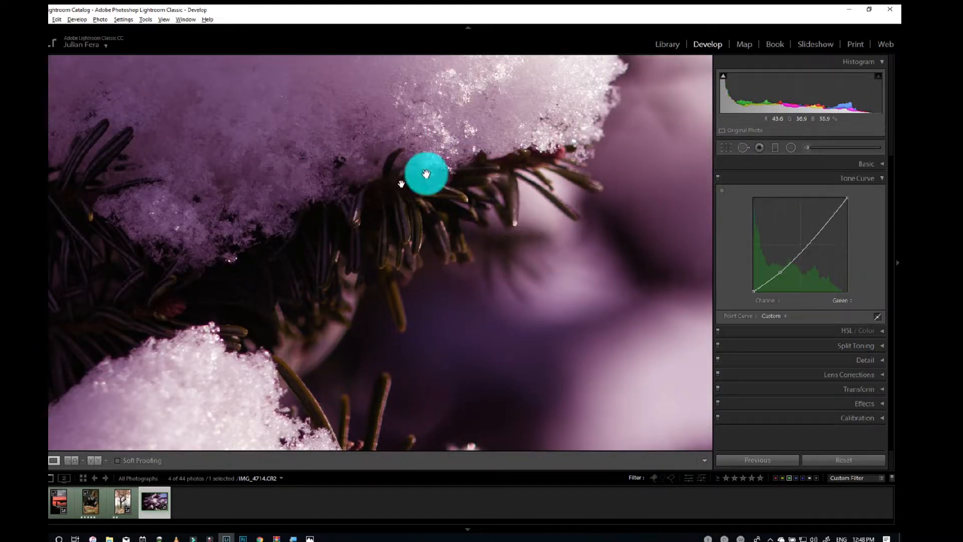
Check the colour wheel in Curves.jpg again, and back in Lightroom raise the Green curve's shadow point almost to the diagonal.
click(309, 538)
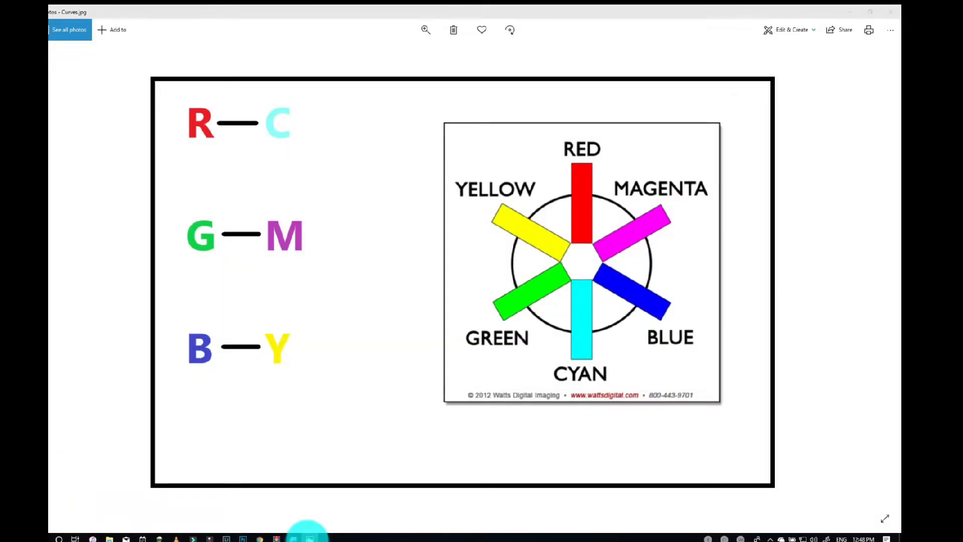
click(308, 536)
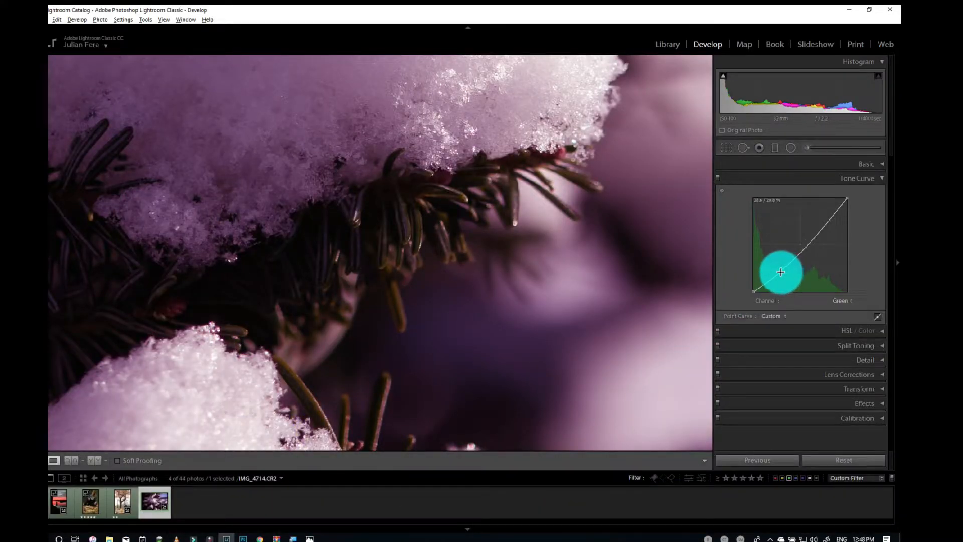
drag(781, 272, 778, 269)
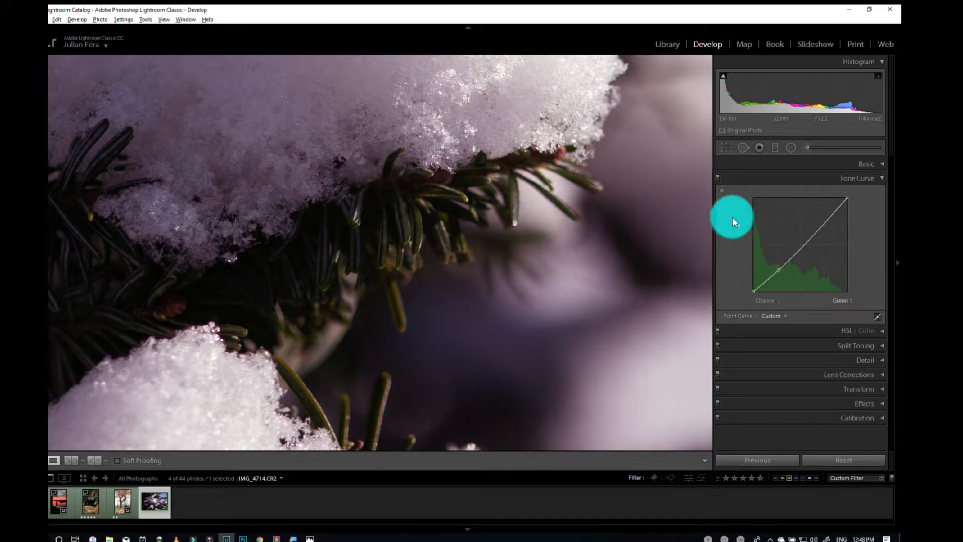
Try the tone curve's targeted adjustment on the pine needles, and reset the Green curve to linear.
click(723, 192)
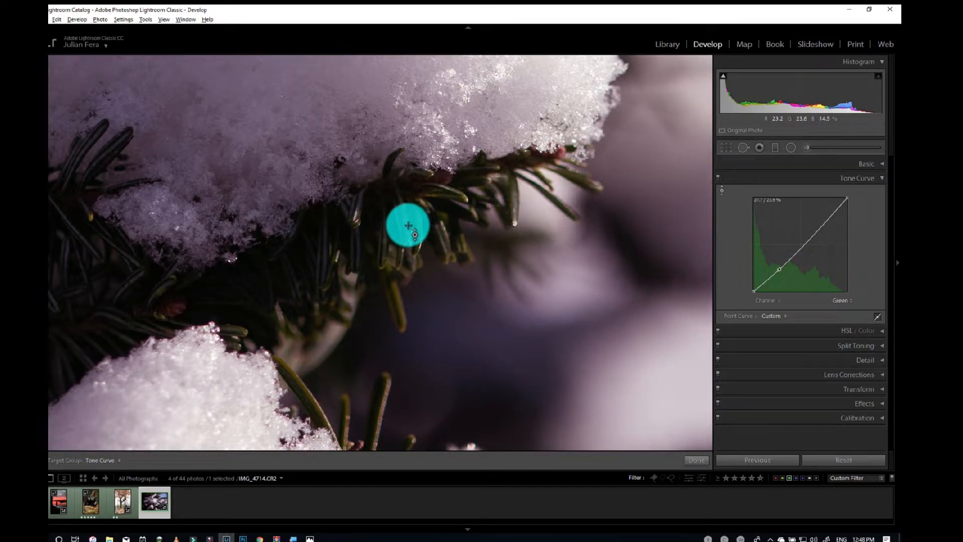
drag(408, 226, 408, 226)
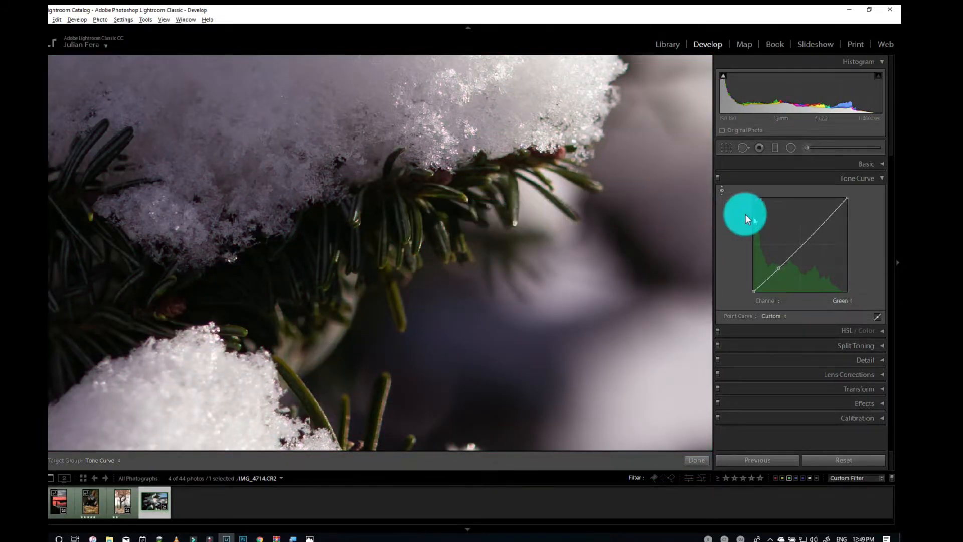
right_click(790, 218)
click(802, 224)
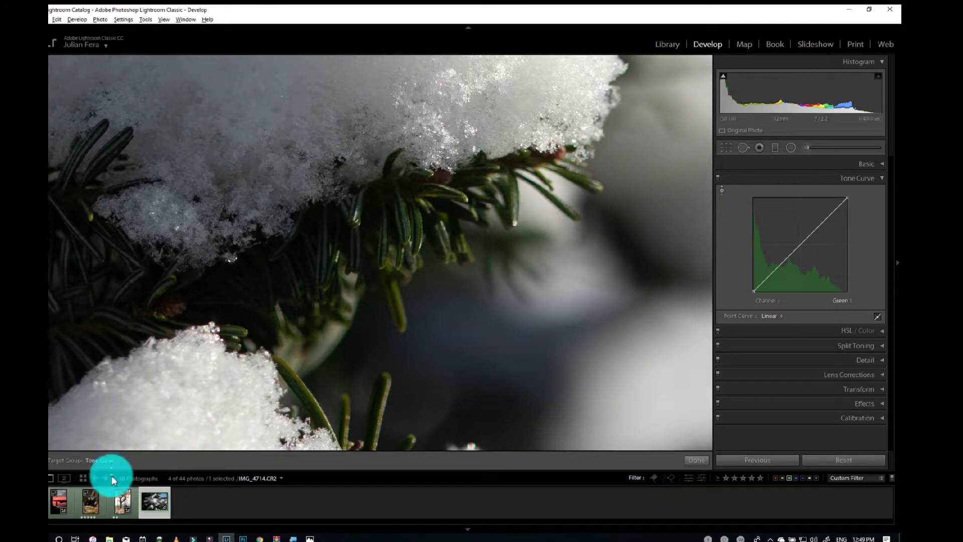
Open the sunset silhouette photo 0D4A8326.CR2 in full view and switch its tone curve to the Red channel.
click(57, 504)
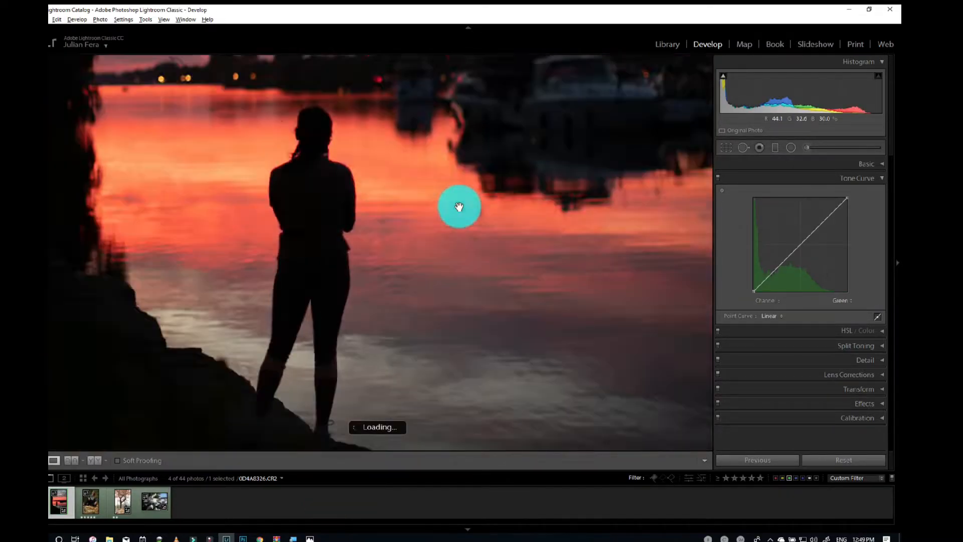
click(459, 206)
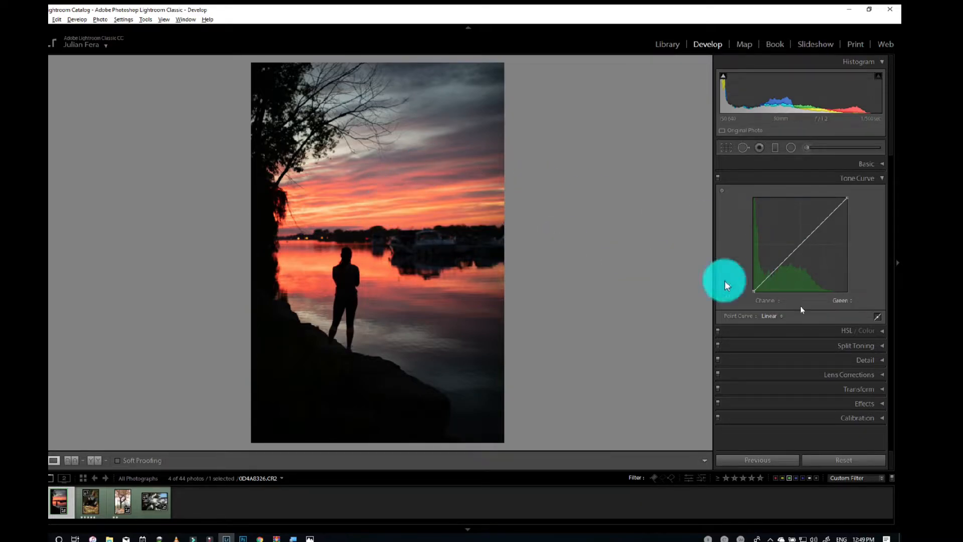
click(840, 300)
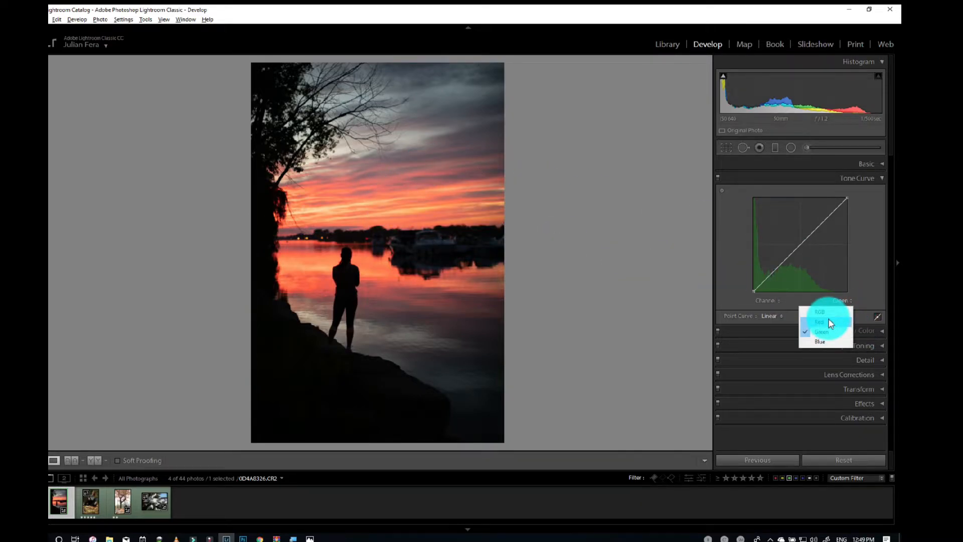
click(829, 322)
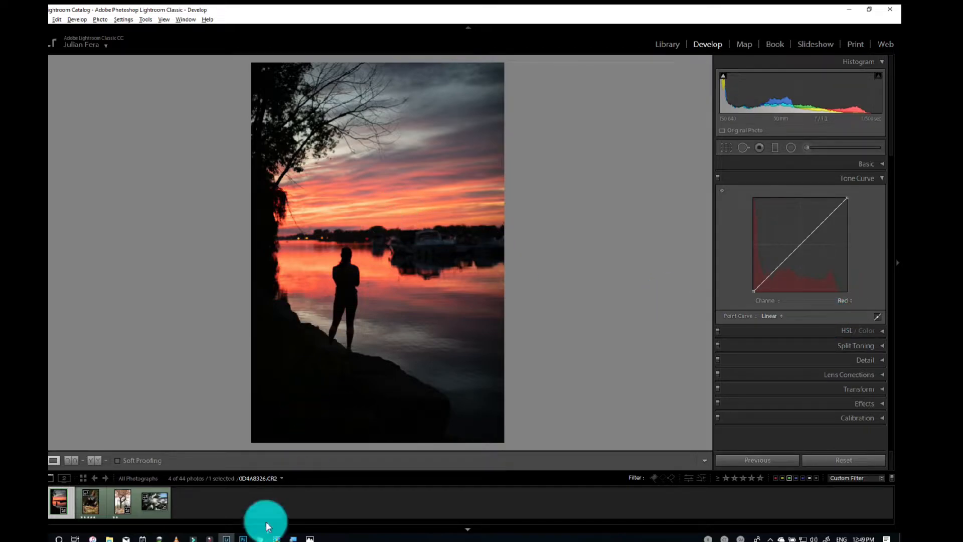
Review the red–cyan pair in Curves.jpg, and back in Lightroom sample the orange sky's position on the Red curve with targeted adjustment.
click(310, 539)
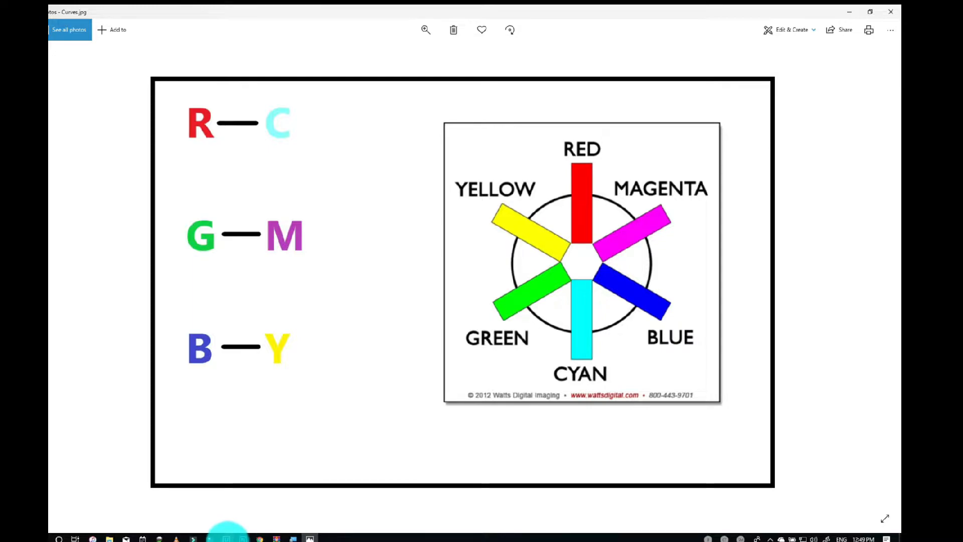
click(226, 538)
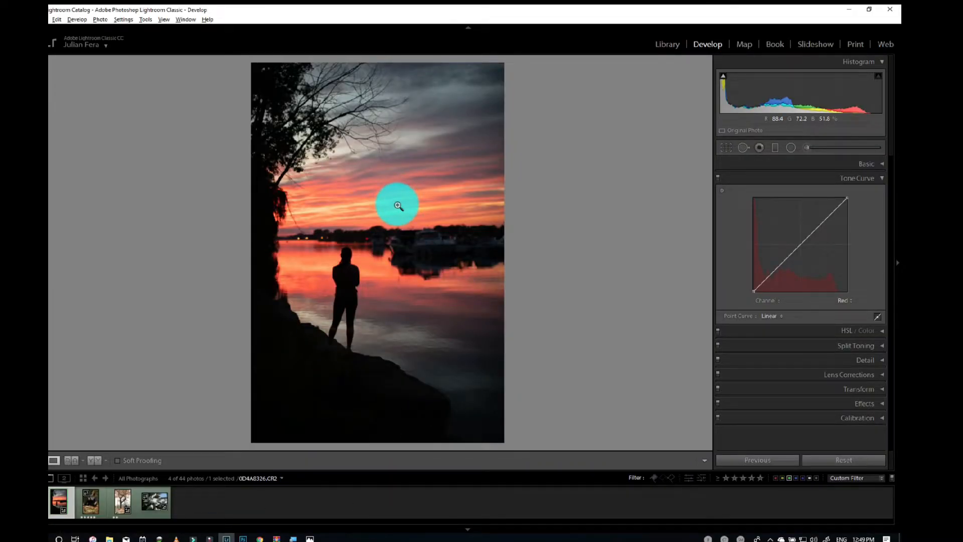
click(722, 191)
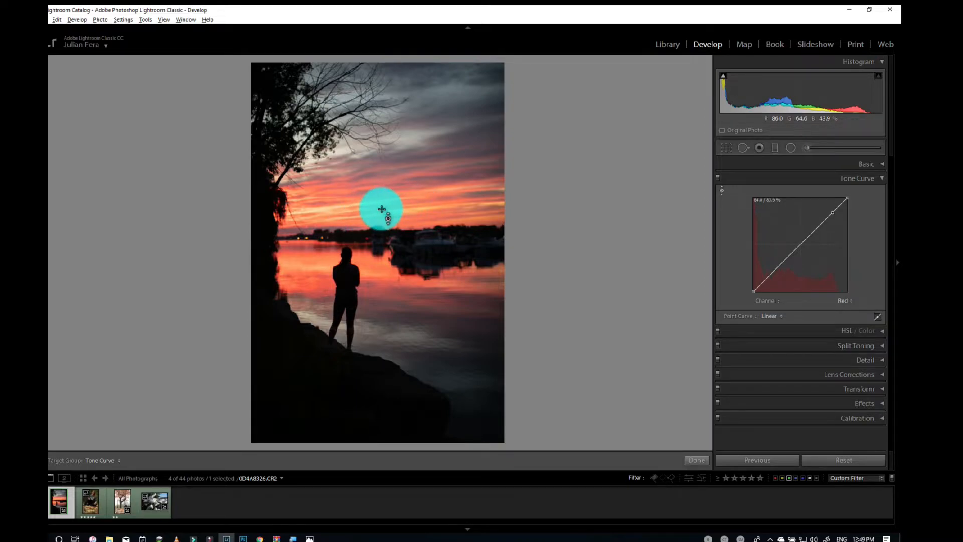
click(722, 192)
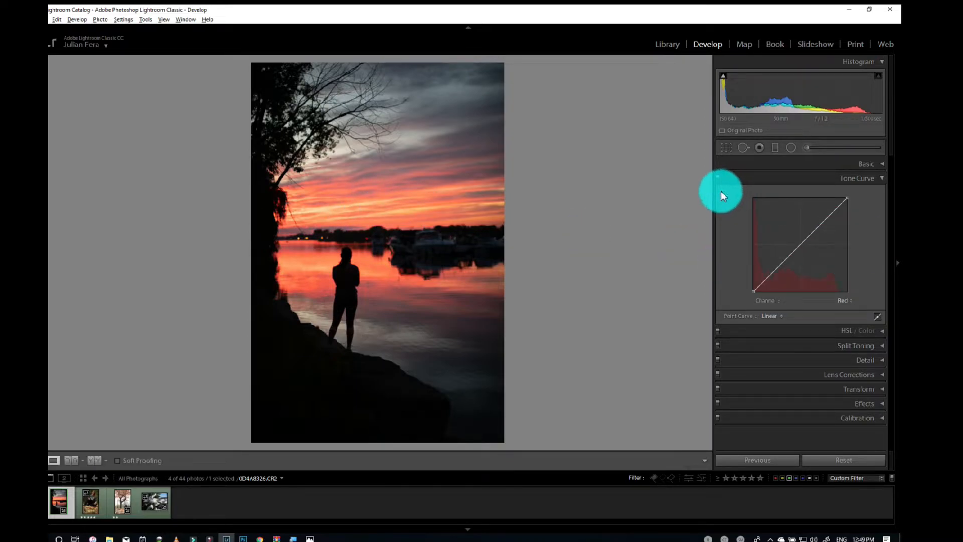
Add three points along the Red curve's diagonal, at about one quarter, the middle and three quarters.
click(778, 268)
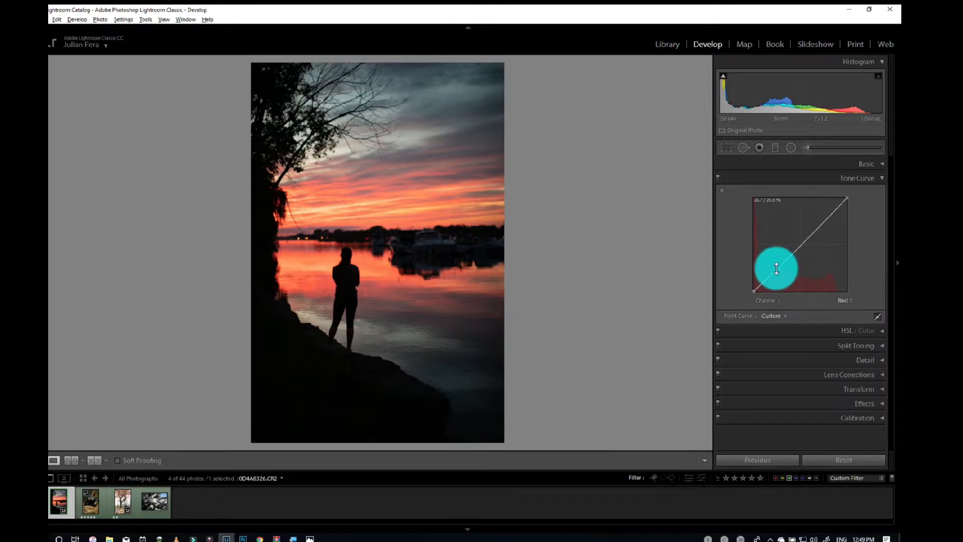
click(801, 244)
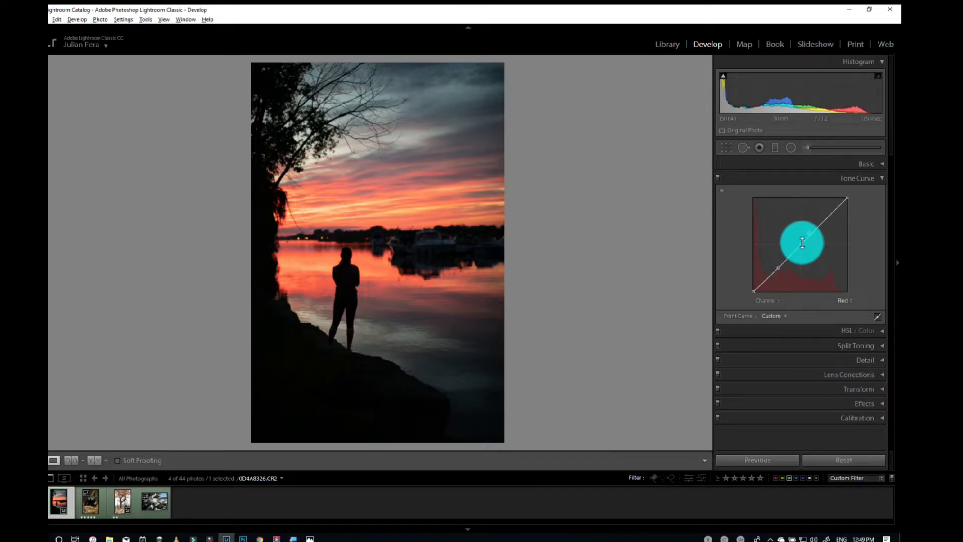
click(827, 221)
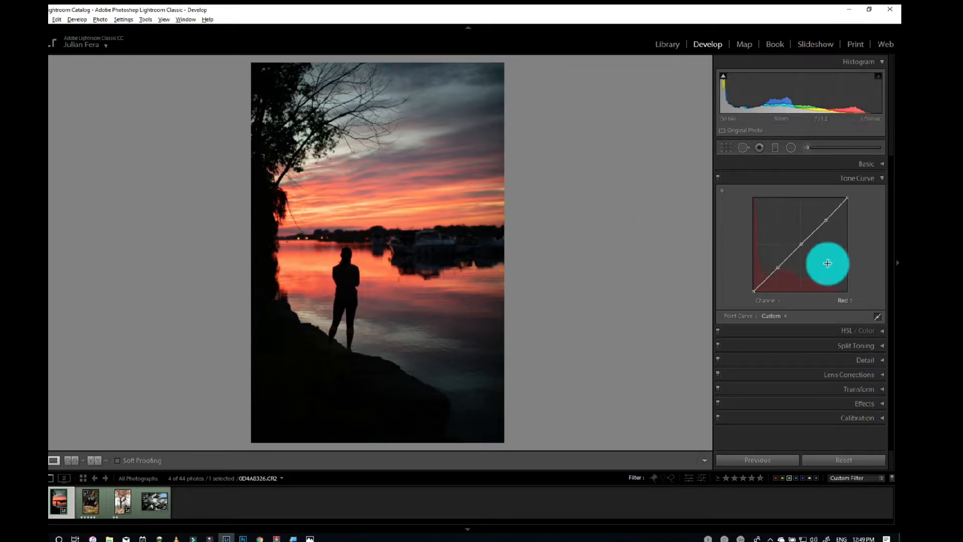
Lower the Red curve's shadow point slightly below the diagonal, check its opposite colour in Curves.jpg, and return to Lightroom.
right_click(773, 272)
click(780, 274)
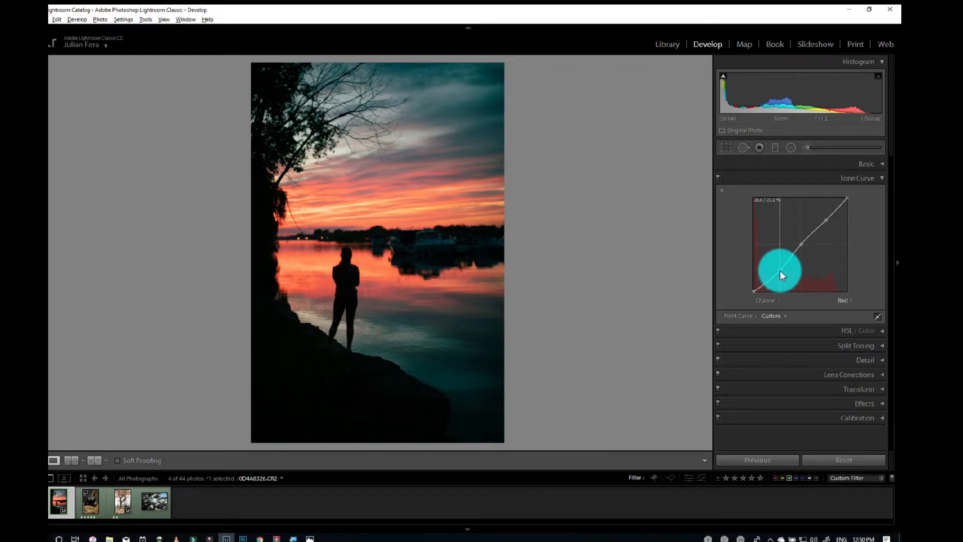
click(311, 537)
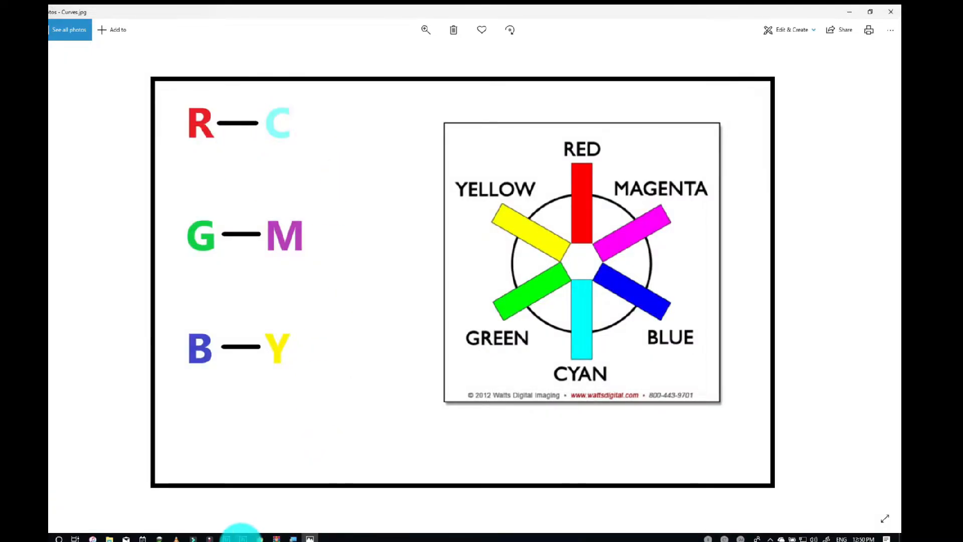
click(227, 537)
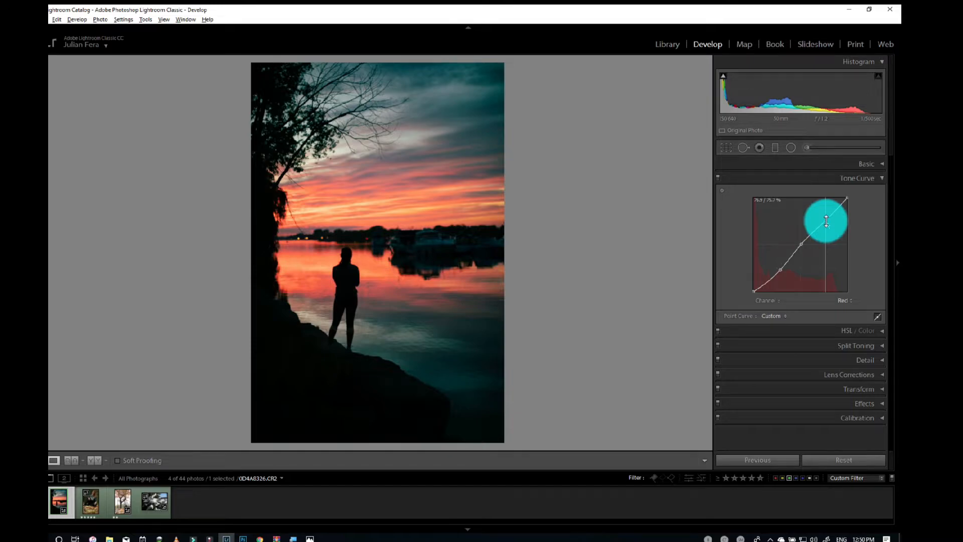
Inspect the bright sky up close and its position on the Red curve, and raise the curve's highlight point slightly above the diagonal.
drag(433, 196, 520, 91)
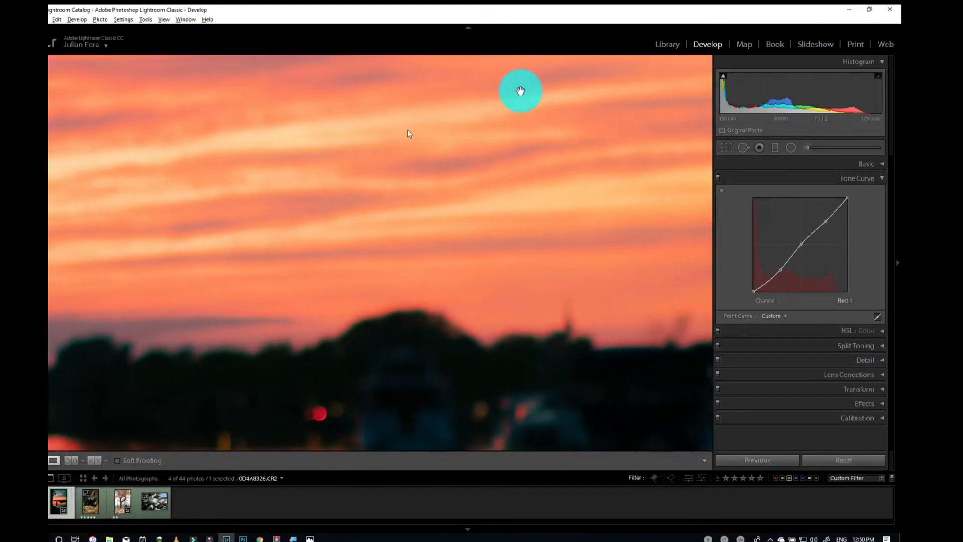
click(456, 204)
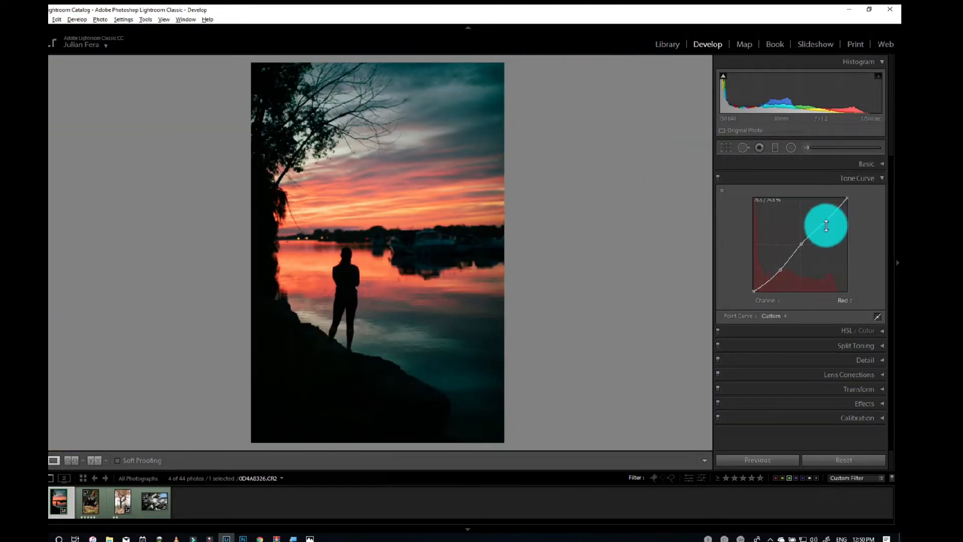
click(722, 191)
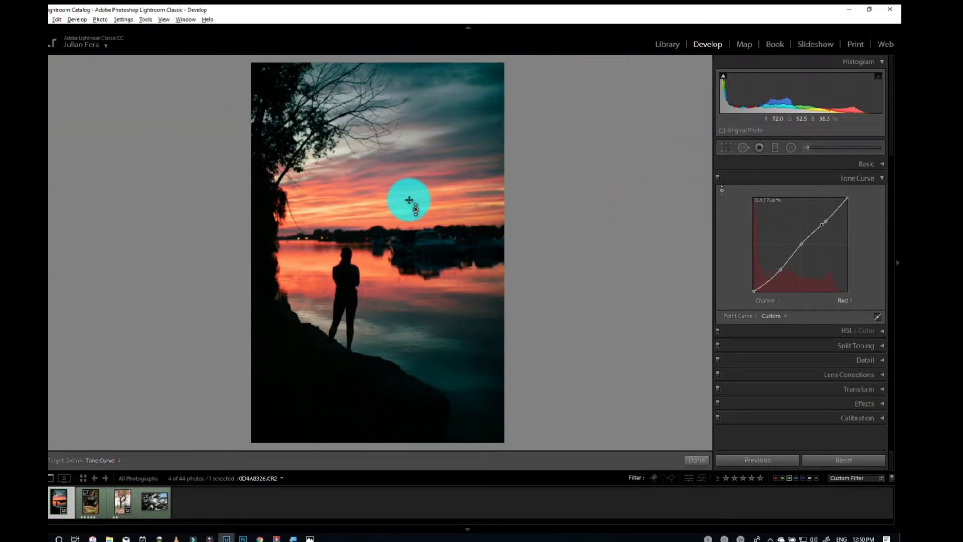
click(723, 189)
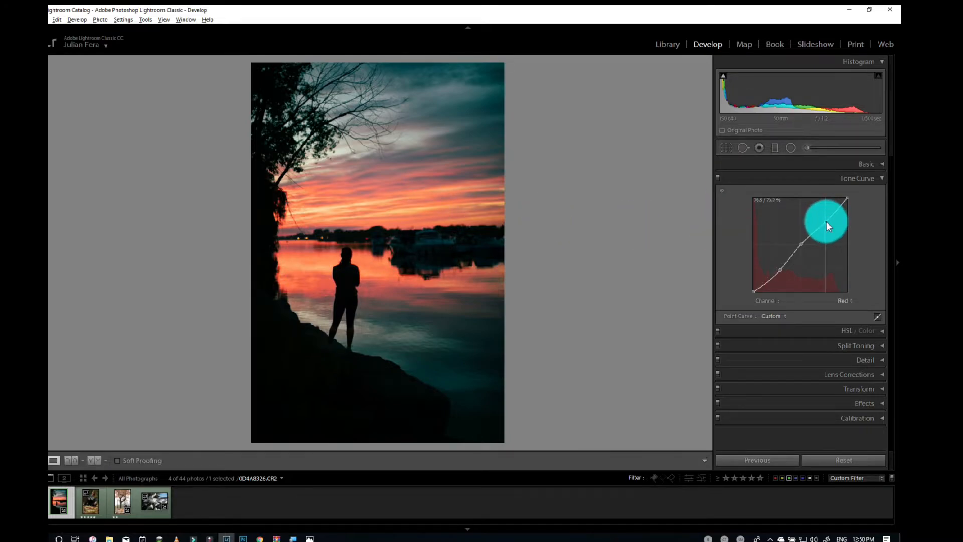
drag(826, 220, 823, 216)
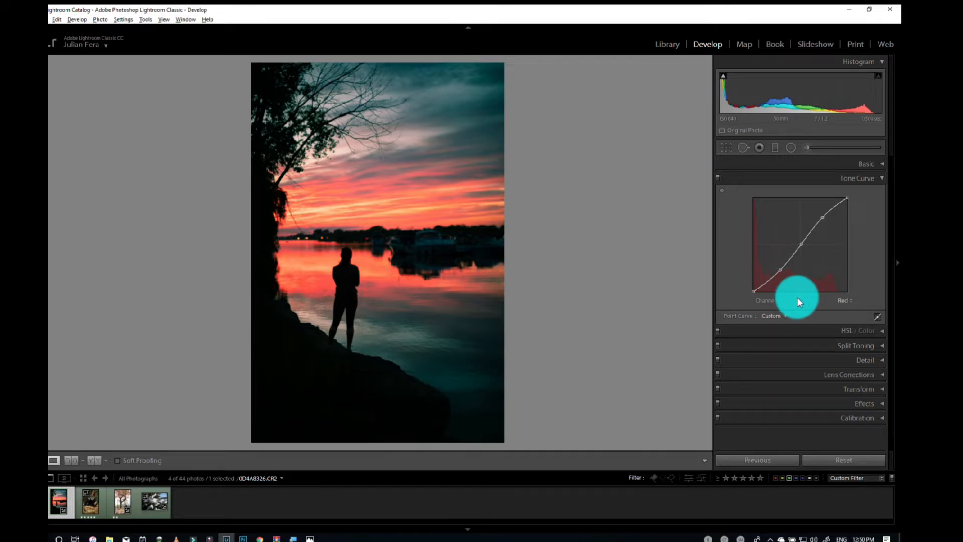
Switch the tone curve to RGB, add points at about one quarter, the middle and three quarters, and lower the shadow point slightly.
click(844, 301)
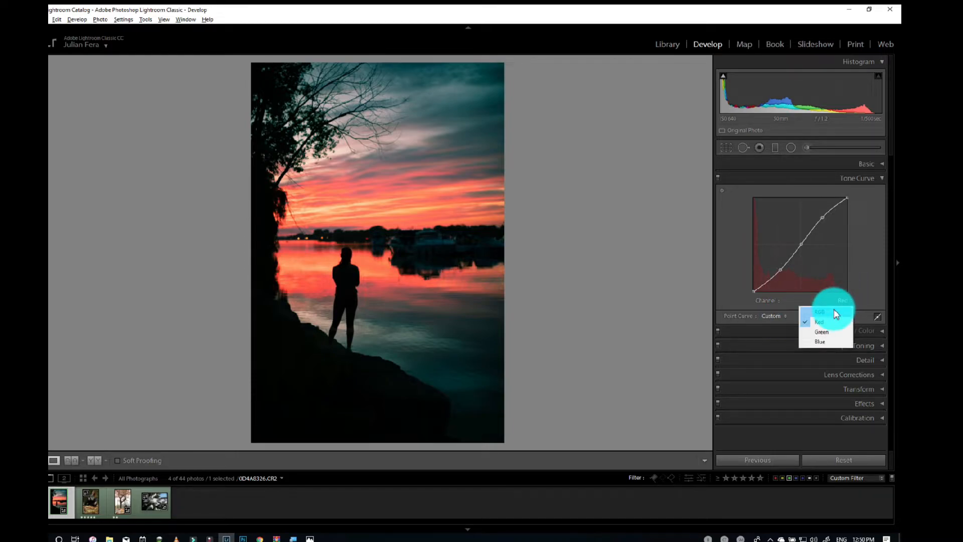
click(836, 312)
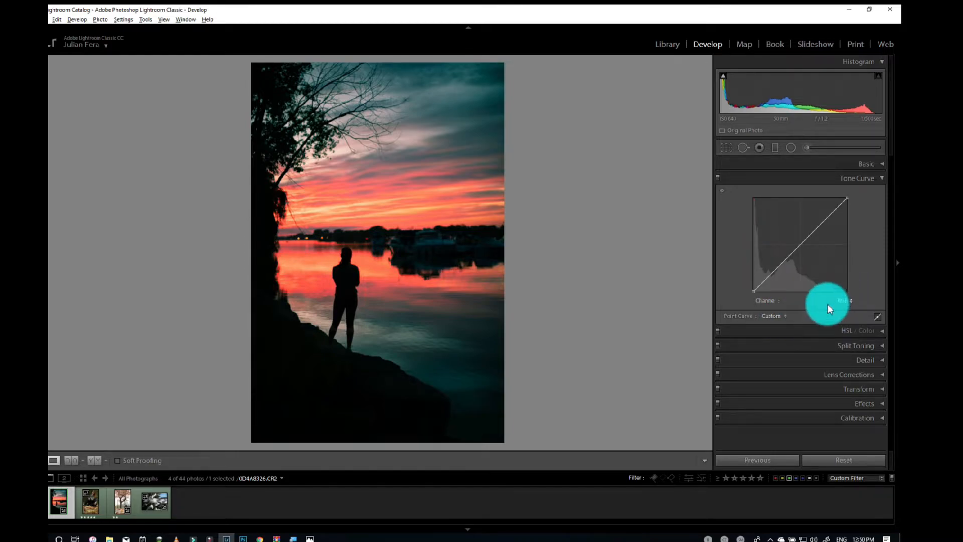
click(777, 269)
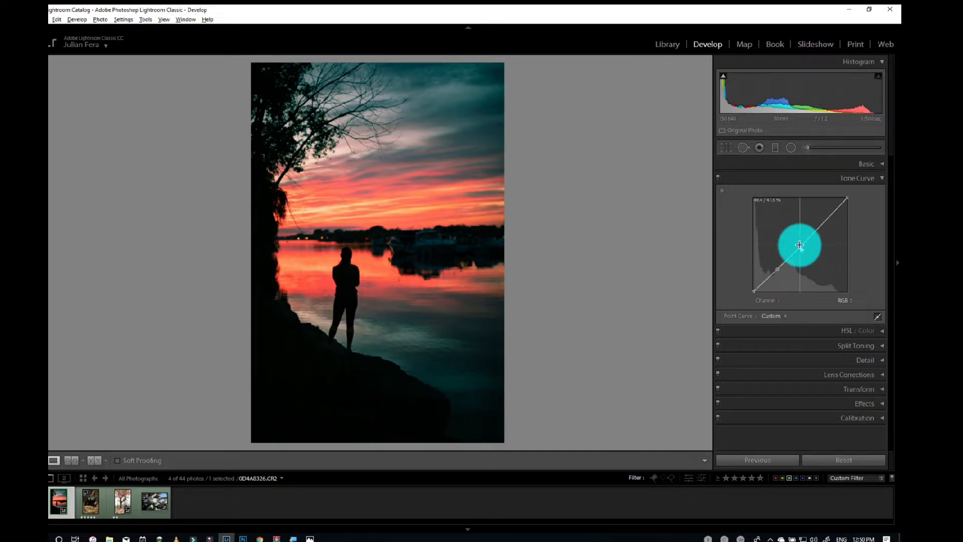
click(800, 246)
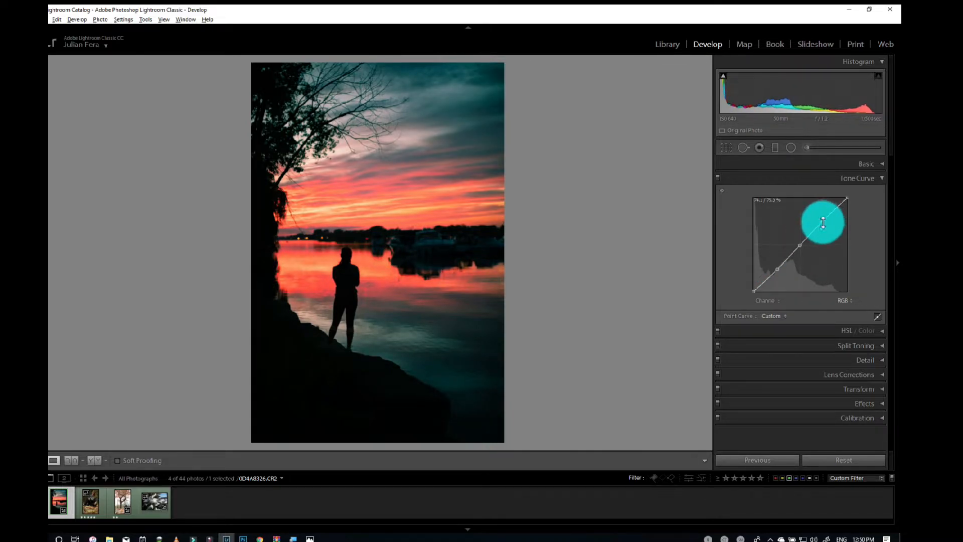
click(823, 220)
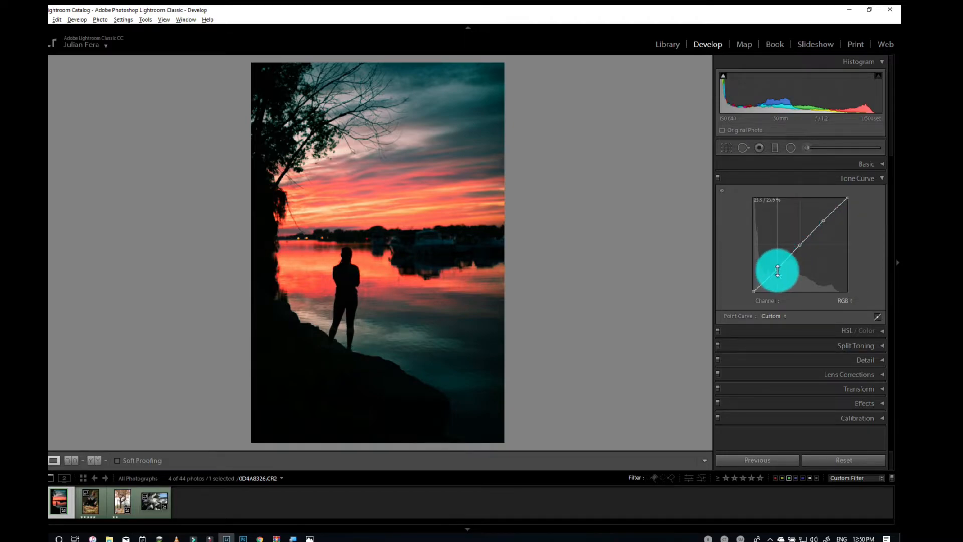
drag(778, 270, 781, 277)
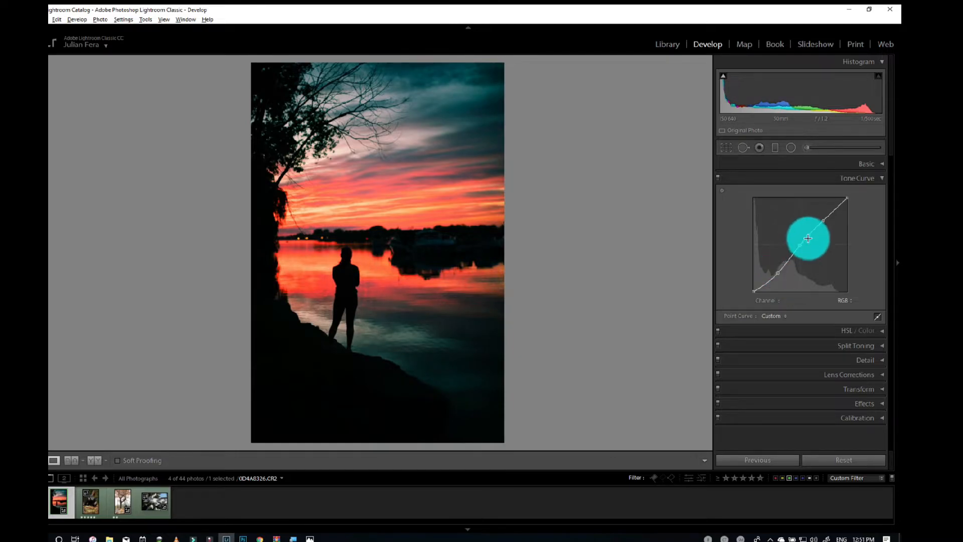
Raise the RGB curve's middle and highlight points slightly above the diagonal, and lift its black point slightly.
drag(799, 248, 821, 222)
key(2)
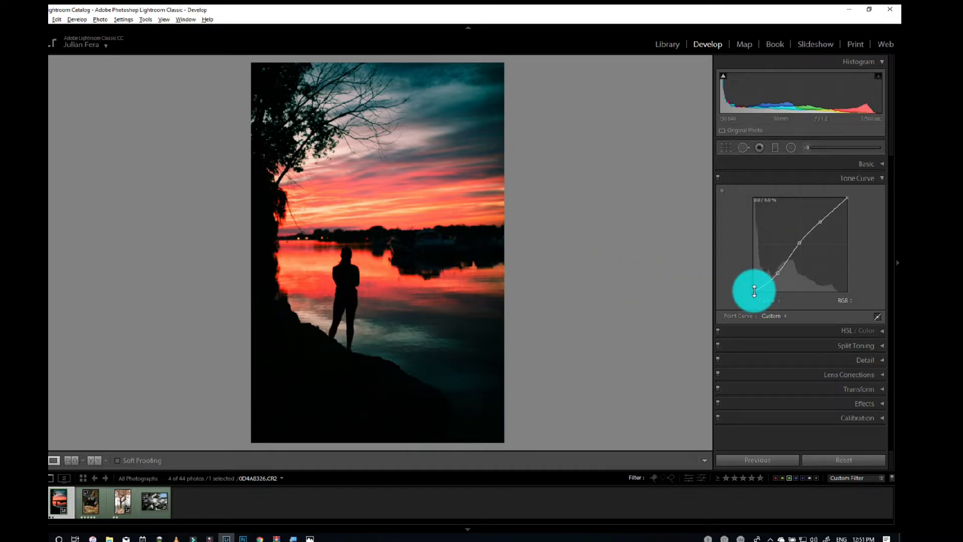
mouse_move(752, 290)
mouse_down()
mouse_move(751, 282)
mouse_move(749, 294)
mouse_up()
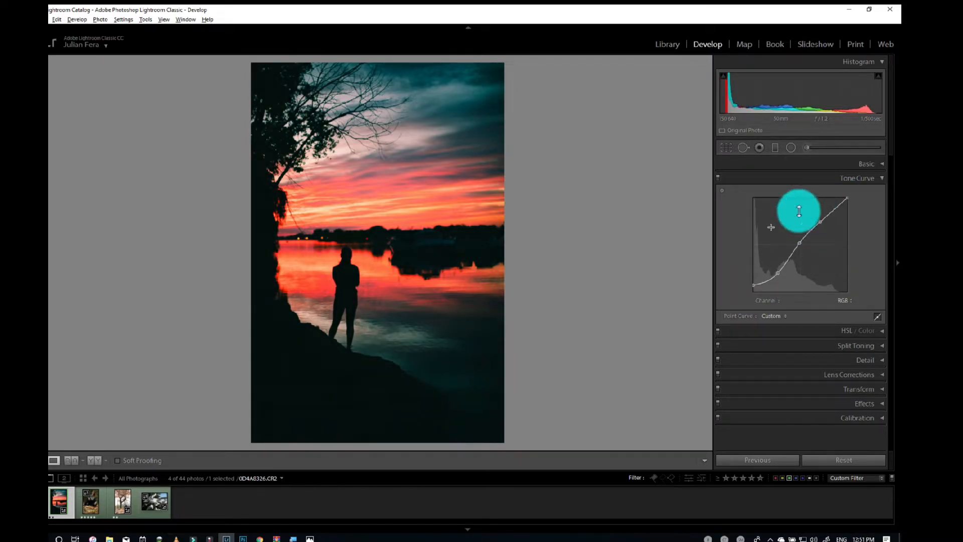
Reduce the photo's Contrast to -21 and raise the RGB curve's highlight point a little more.
click(883, 164)
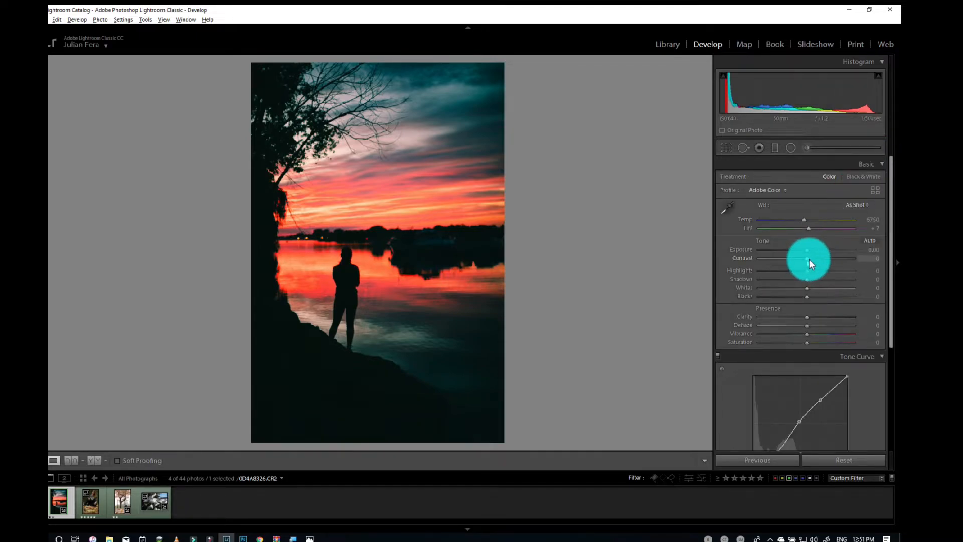
drag(808, 259, 796, 259)
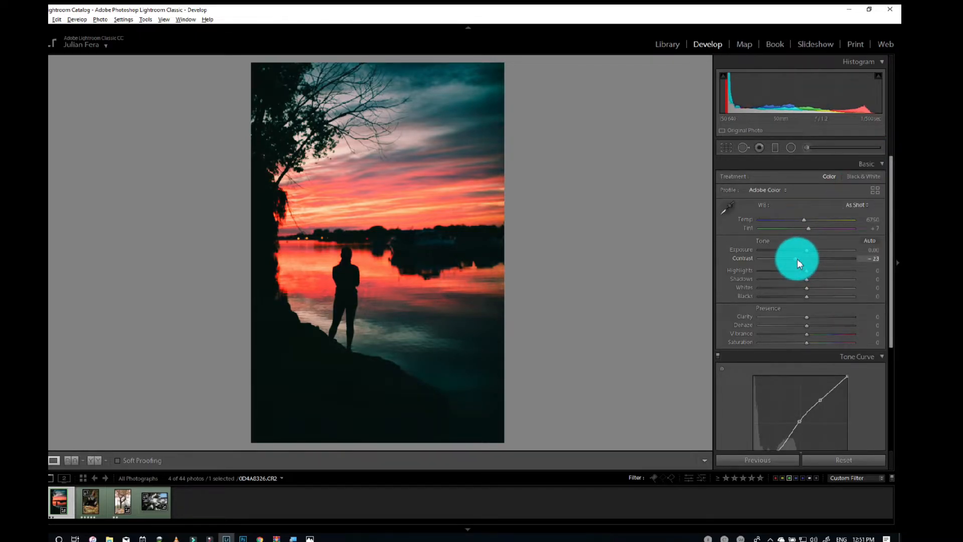
click(885, 165)
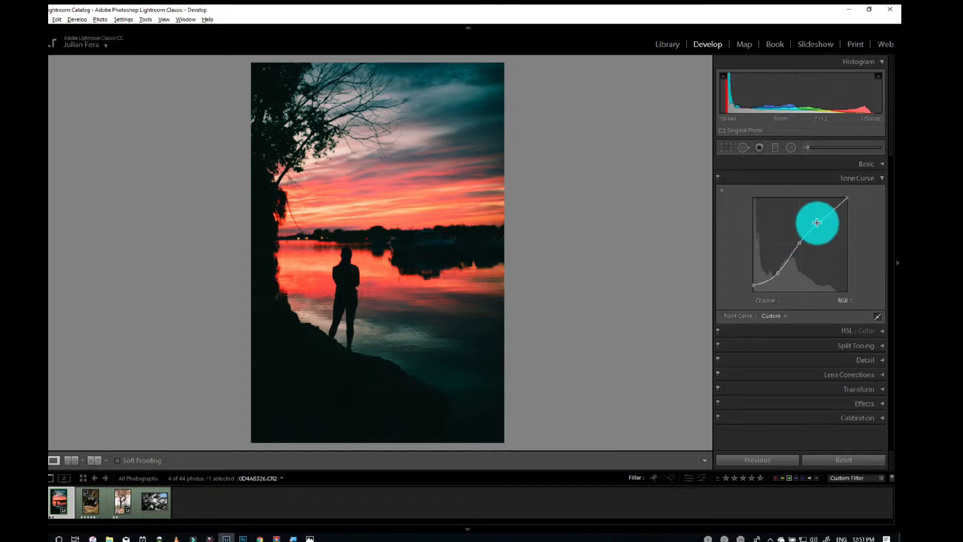
drag(821, 221, 822, 218)
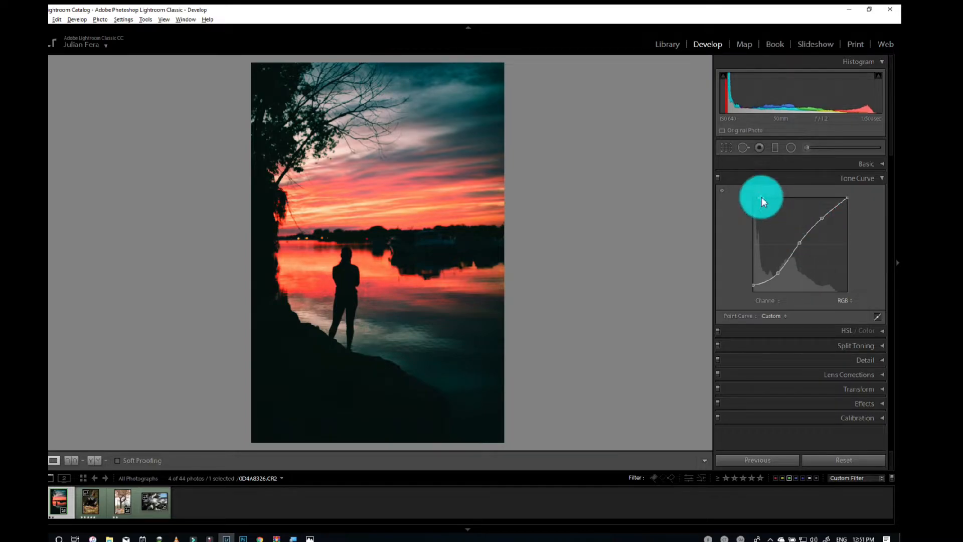
Switch the tone curve from Red to Green, check green's opposite colour in Curves.jpg, and return to Lightroom.
click(844, 301)
click(826, 322)
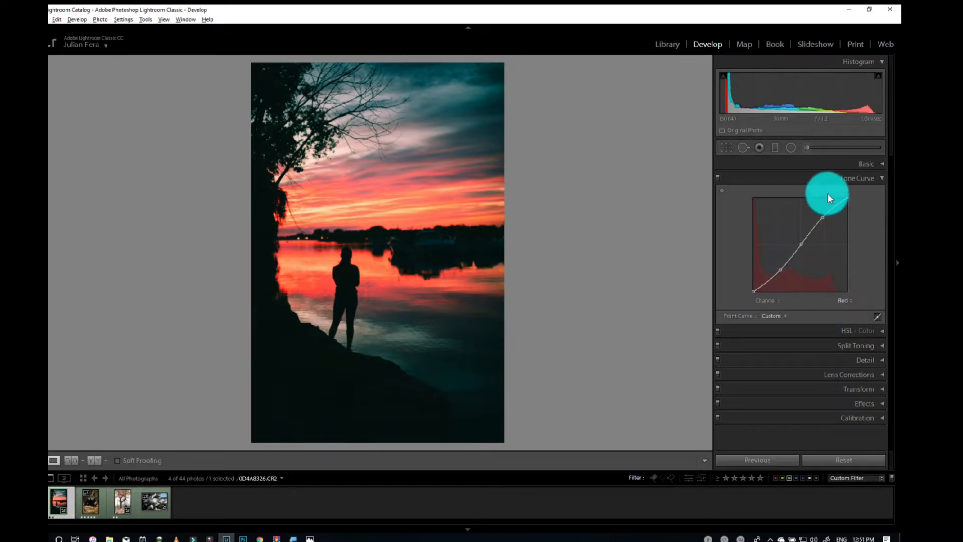
click(844, 301)
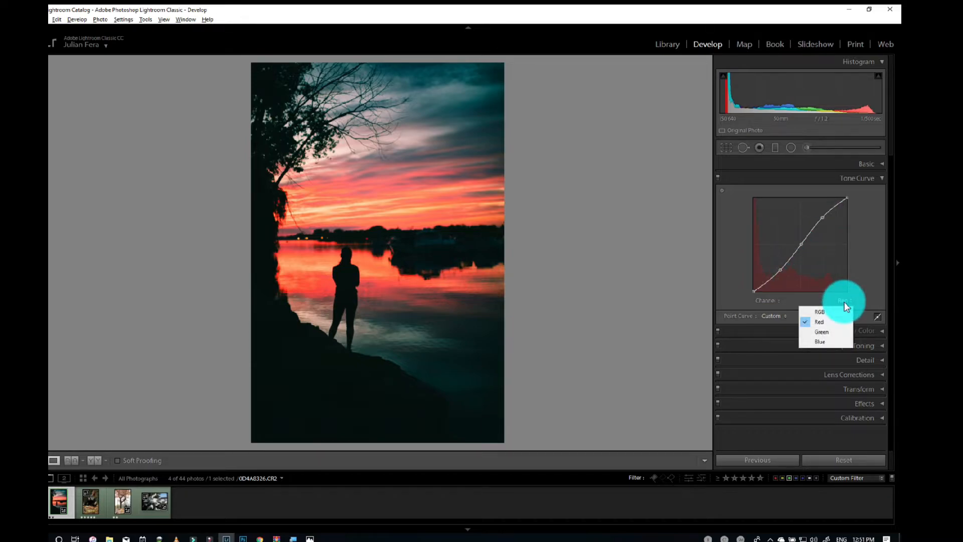
click(828, 334)
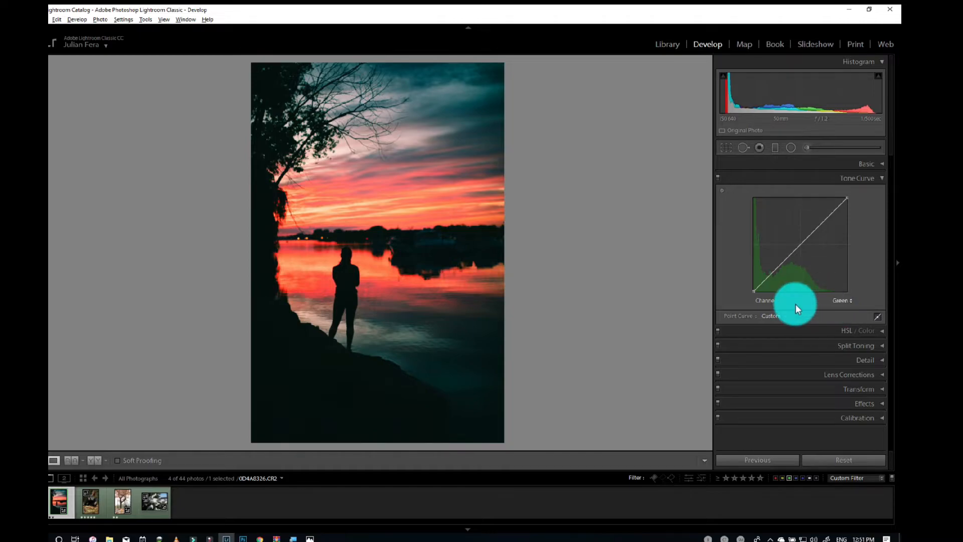
click(311, 538)
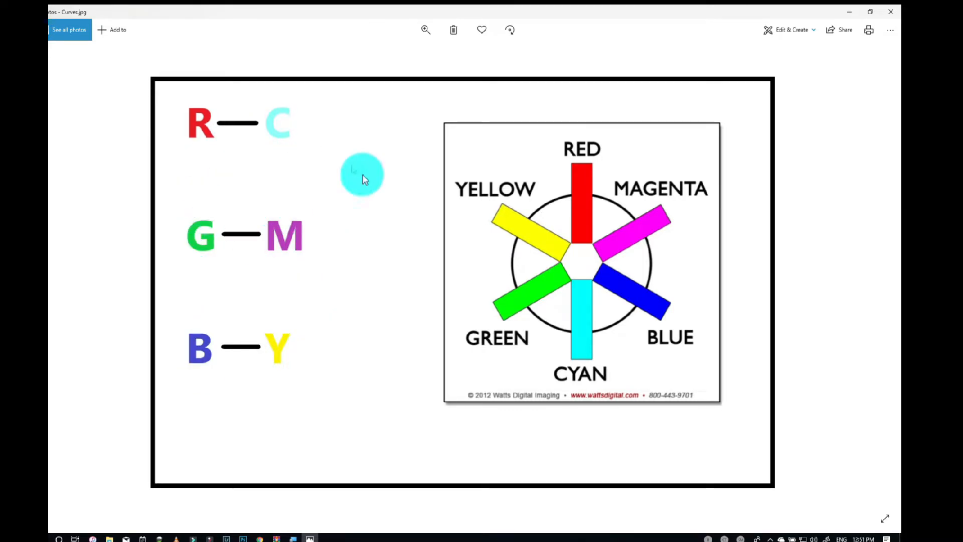
click(226, 539)
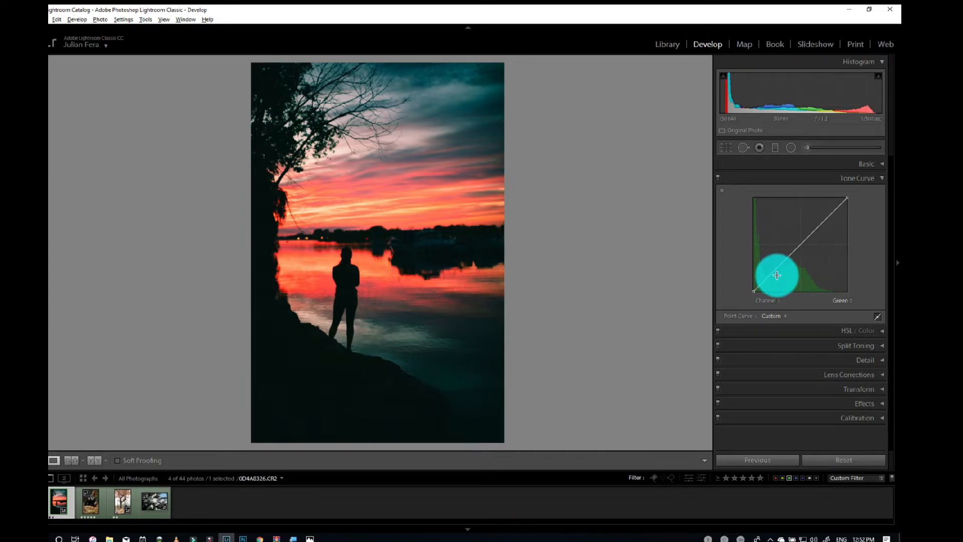
click(310, 539)
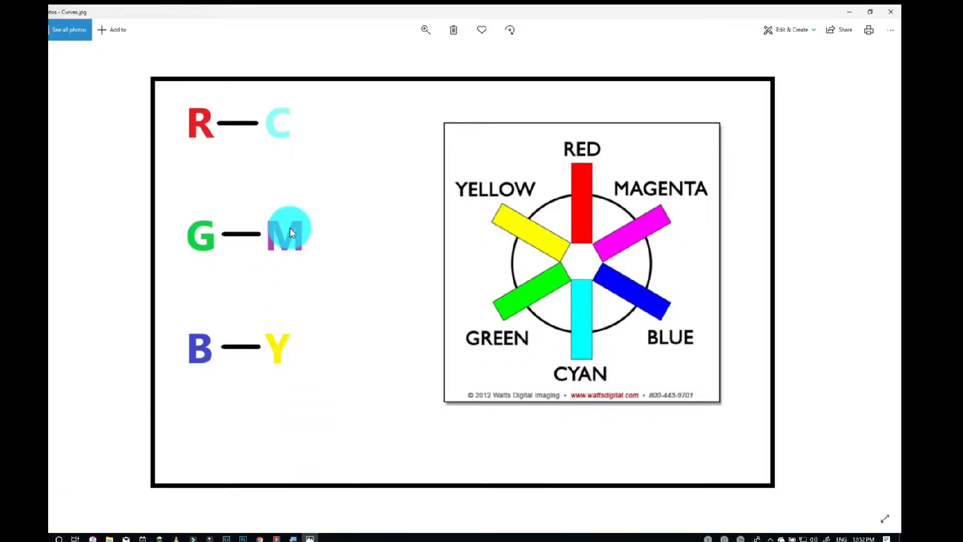
click(226, 539)
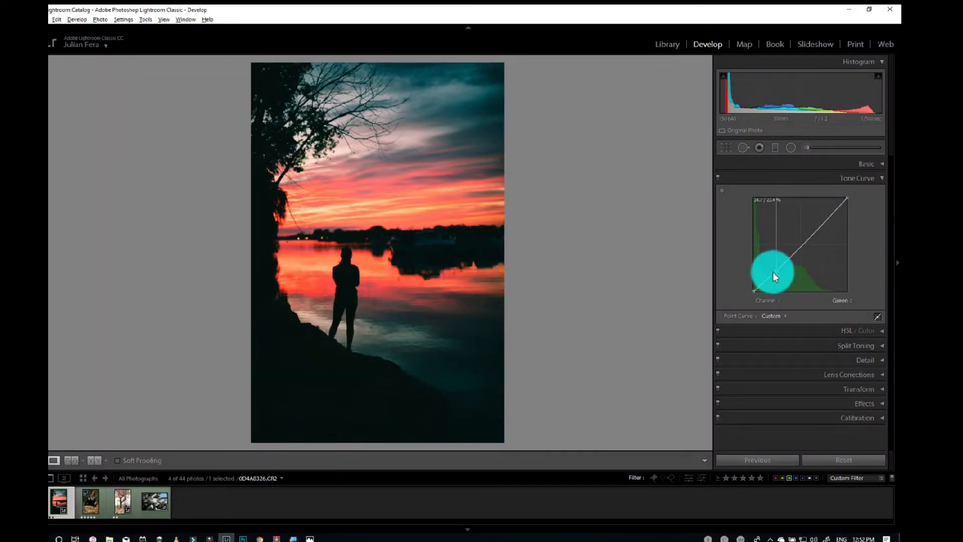
Add a shadow point slightly below the Green curve's diagonal, a midpoint on it, and a highlight point slightly above it.
drag(772, 272, 775, 273)
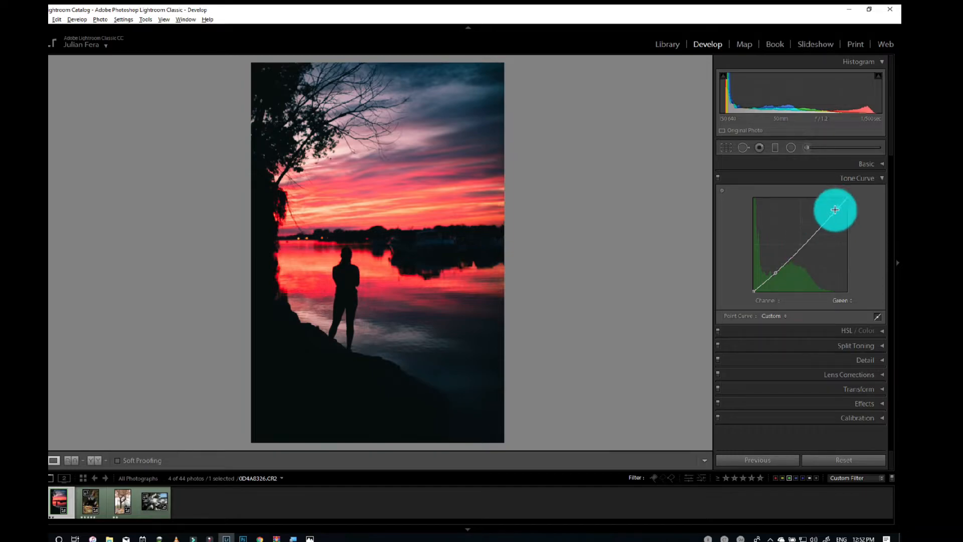
drag(803, 250, 803, 246)
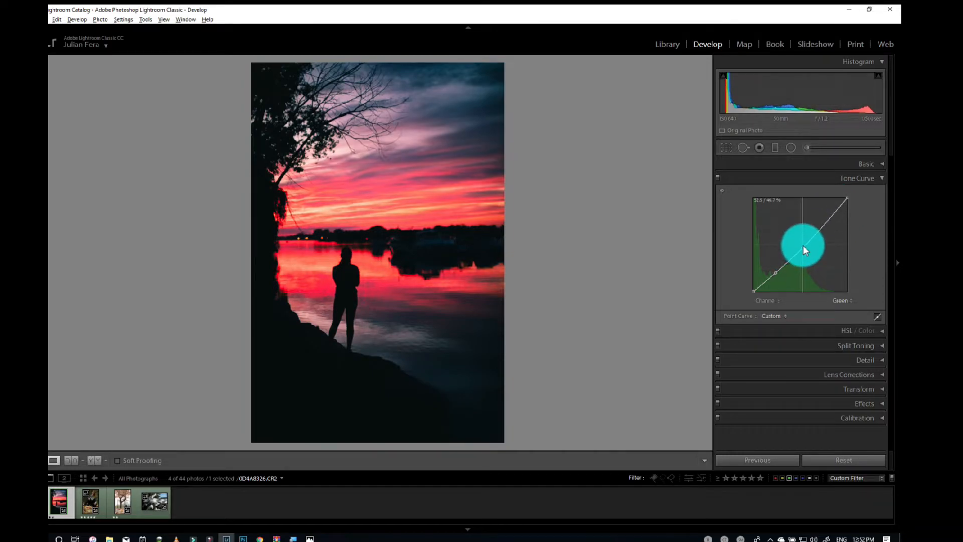
click(825, 220)
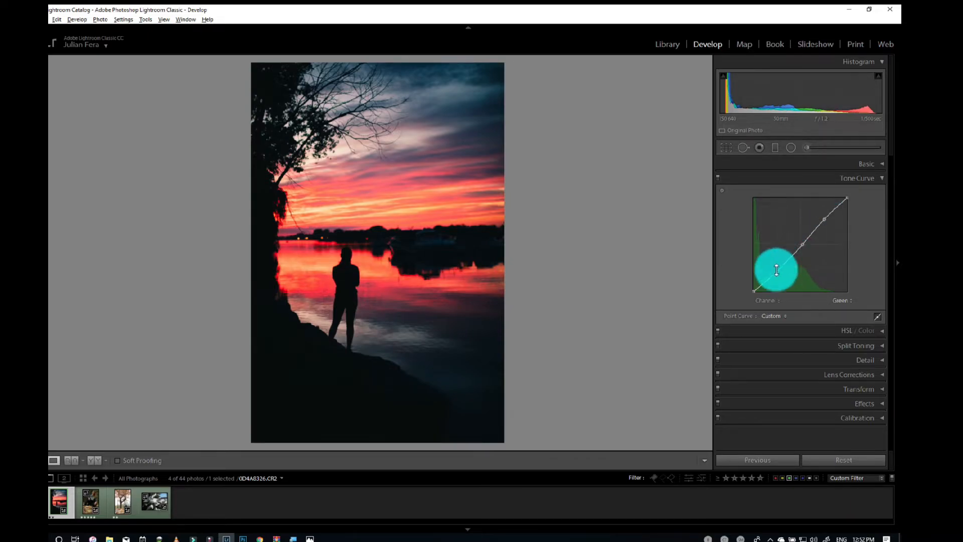
Fine-tune the Green curve by lowering its shadow point slightly further and keeping its midpoint close to the diagonal.
drag(775, 274, 775, 277)
click(791, 252)
click(803, 244)
drag(802, 243, 802, 245)
drag(774, 274, 724, 284)
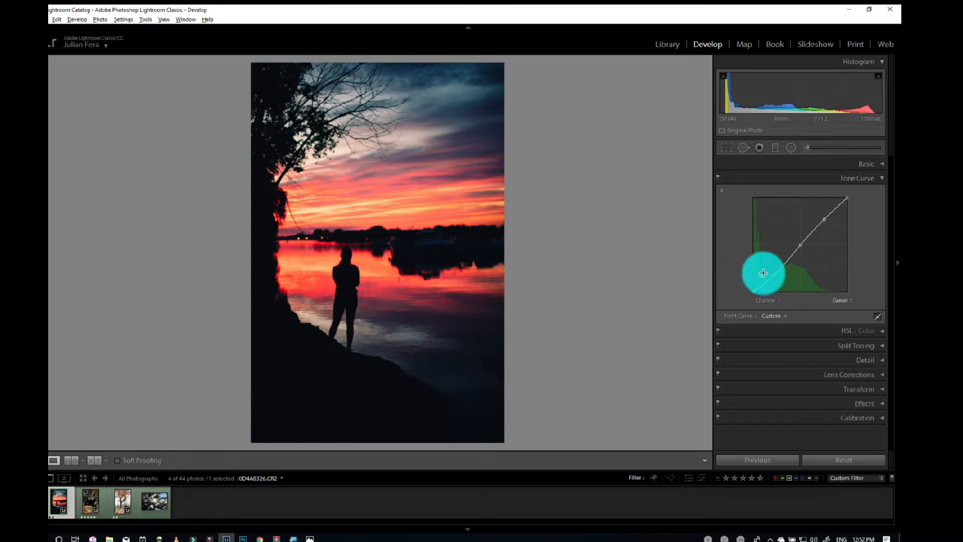
Switch the tone curve to Blue, check blue's opposite colour in Curves.jpg, and return to Lightroom.
click(845, 300)
click(823, 343)
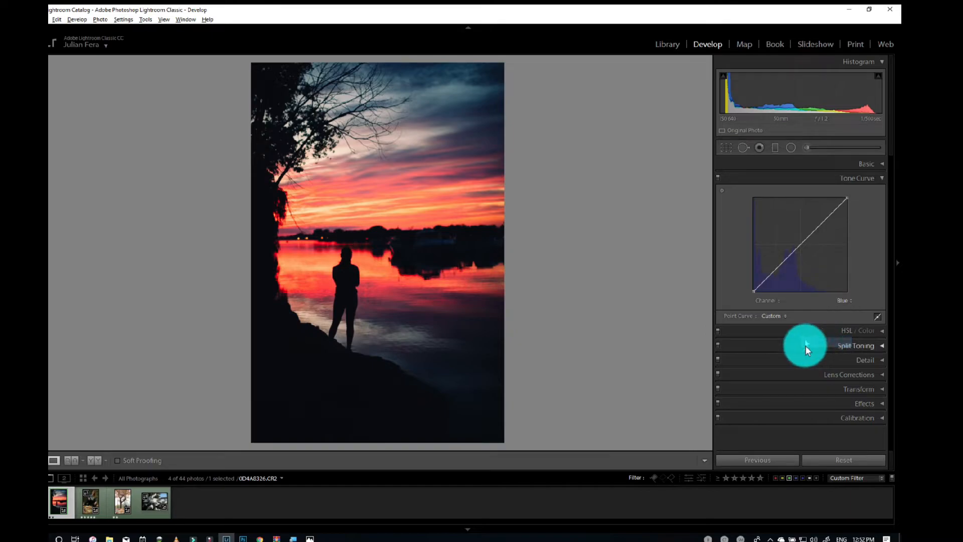
click(309, 538)
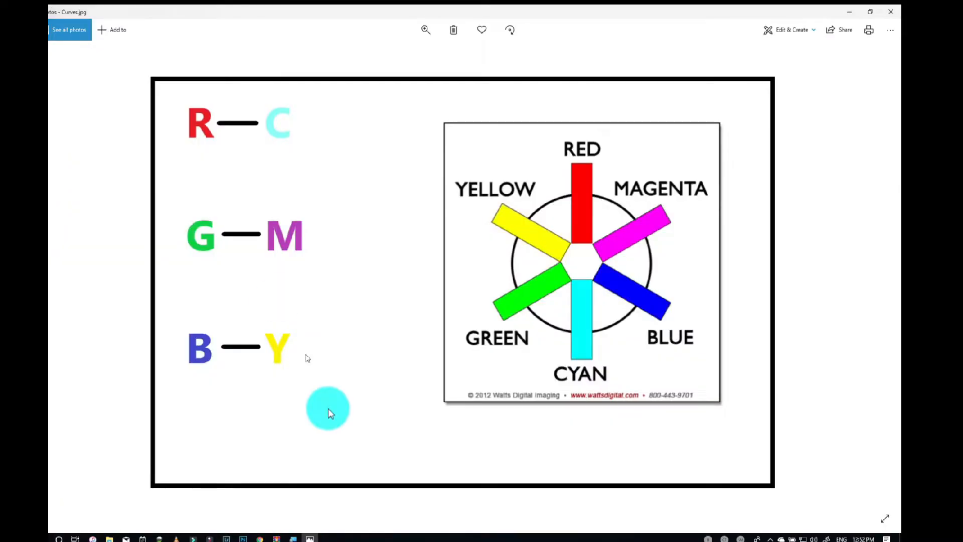
click(227, 538)
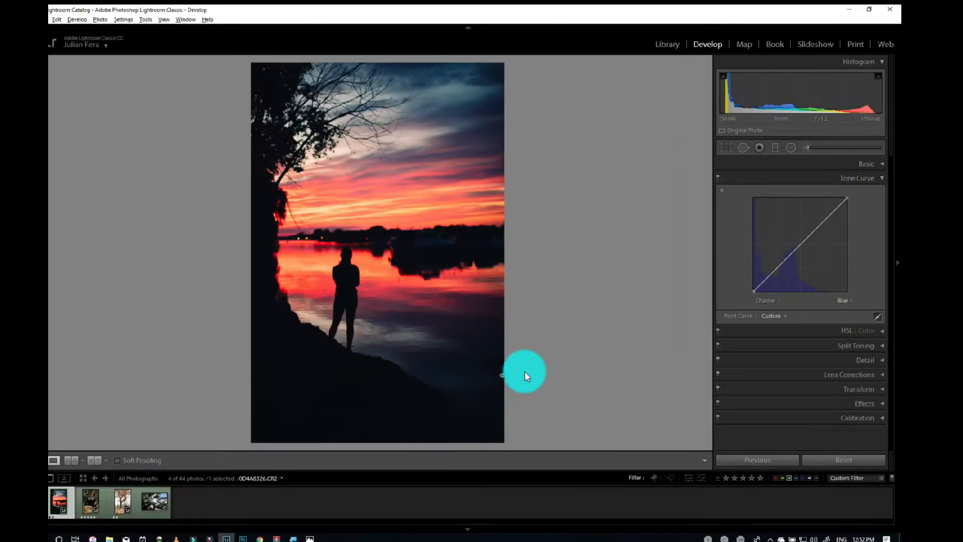
Add points at about one quarter, the middle and three quarters of the Blue curve, and lower the shadow point slightly.
click(776, 271)
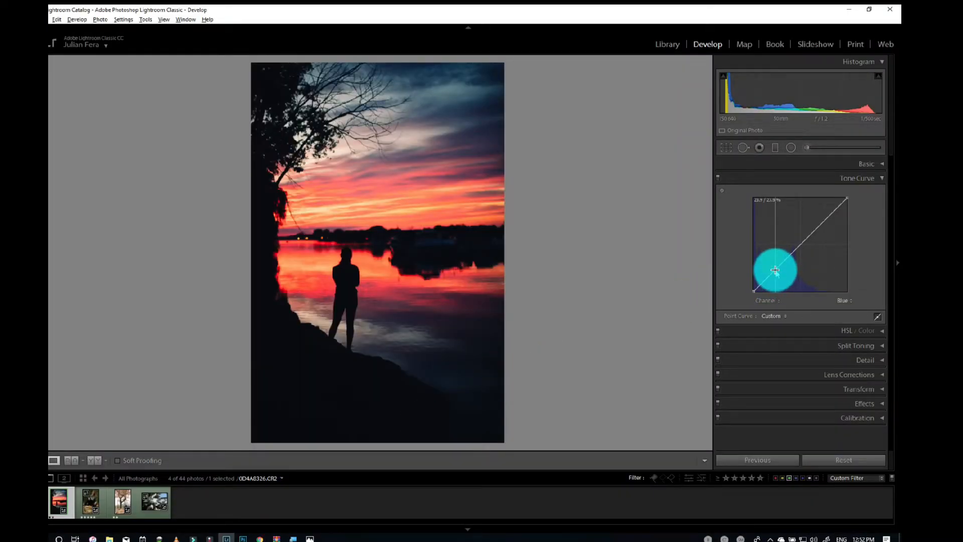
click(801, 244)
click(822, 223)
drag(775, 270, 776, 273)
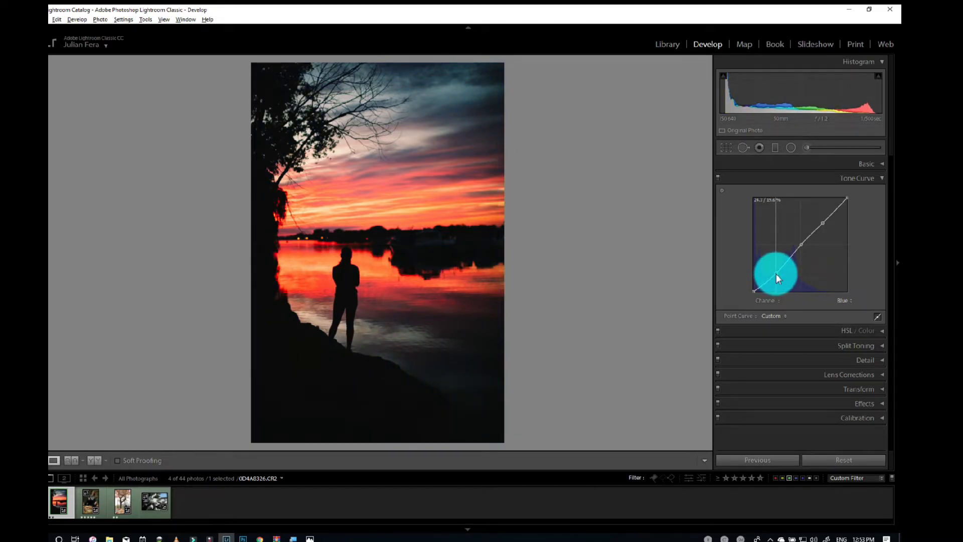
Raise the Blue curve's highlight point above the diagonal with the midpoint kept on it, and lift the black point slightly.
click(802, 245)
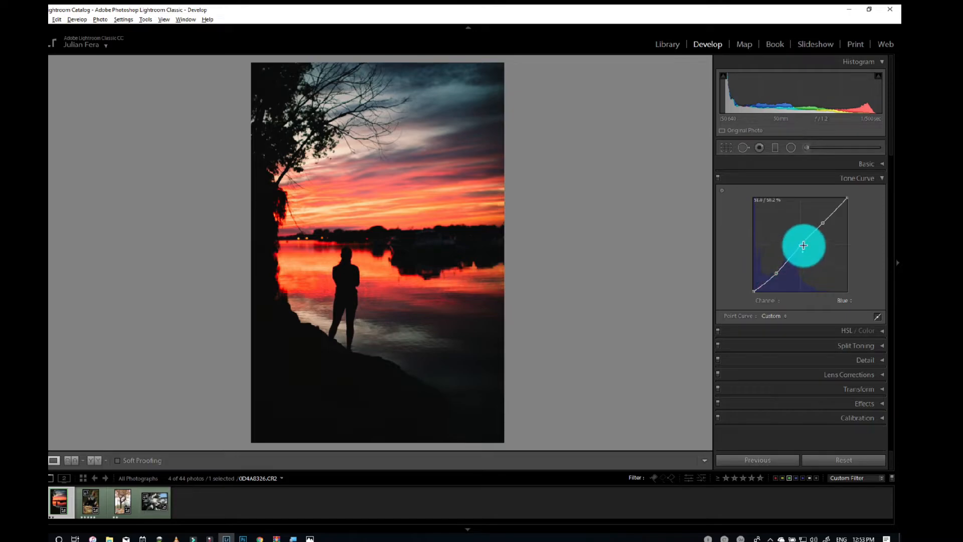
drag(802, 244, 821, 216)
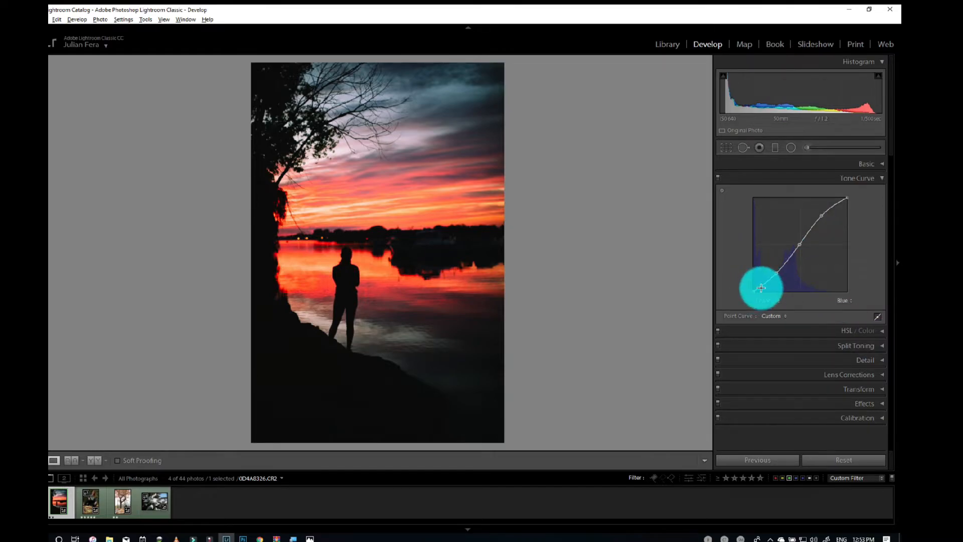
drag(753, 292, 753, 281)
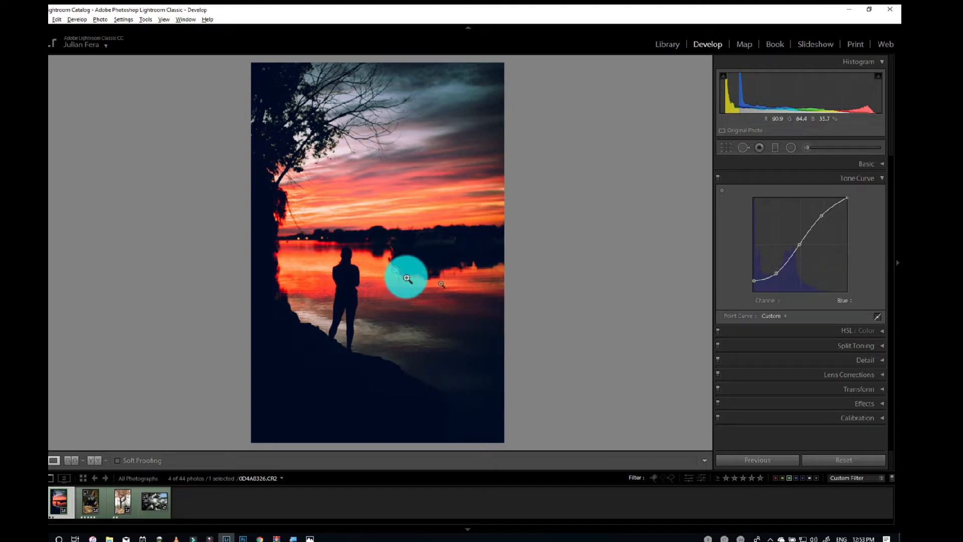
drag(756, 280, 757, 285)
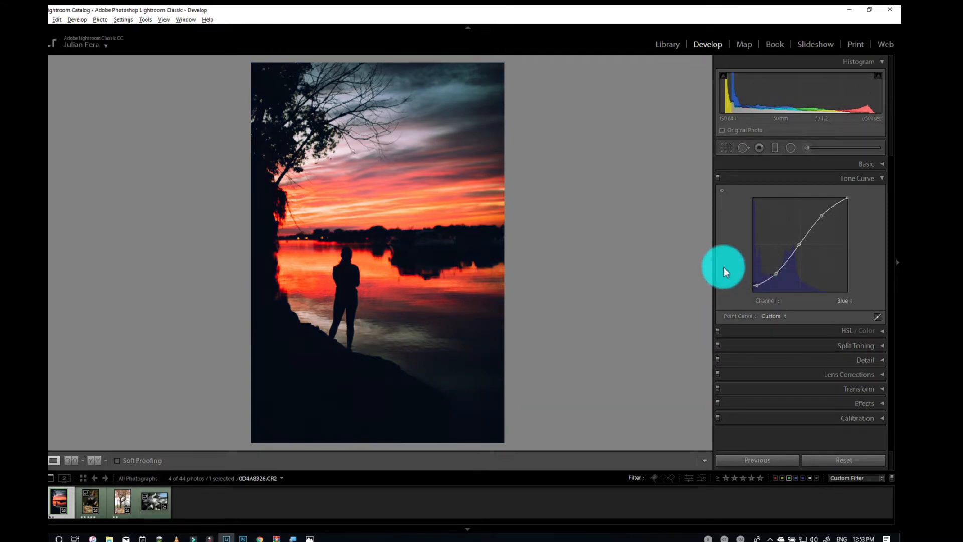
Review the Green and Red curves and return to the RGB curve.
click(844, 300)
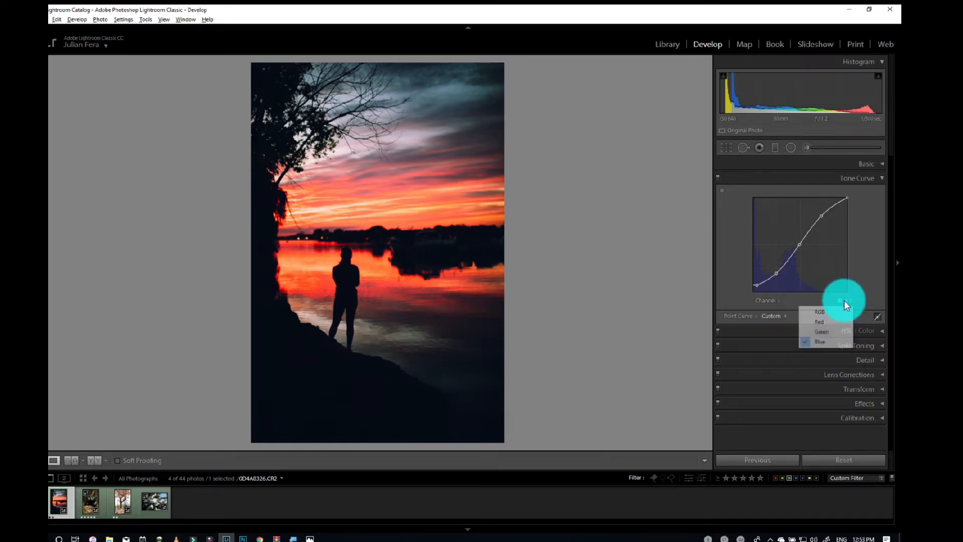
click(825, 329)
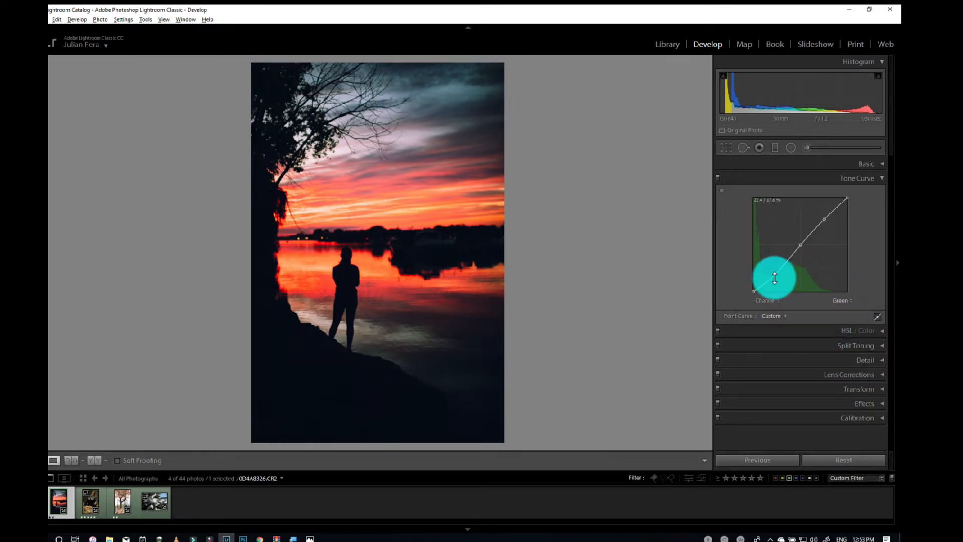
click(842, 300)
click(838, 322)
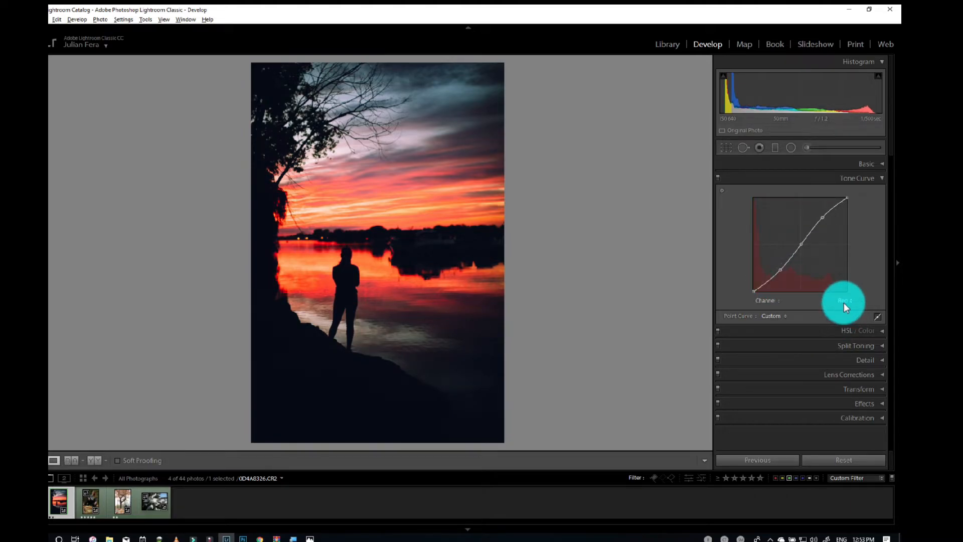
click(844, 303)
click(840, 312)
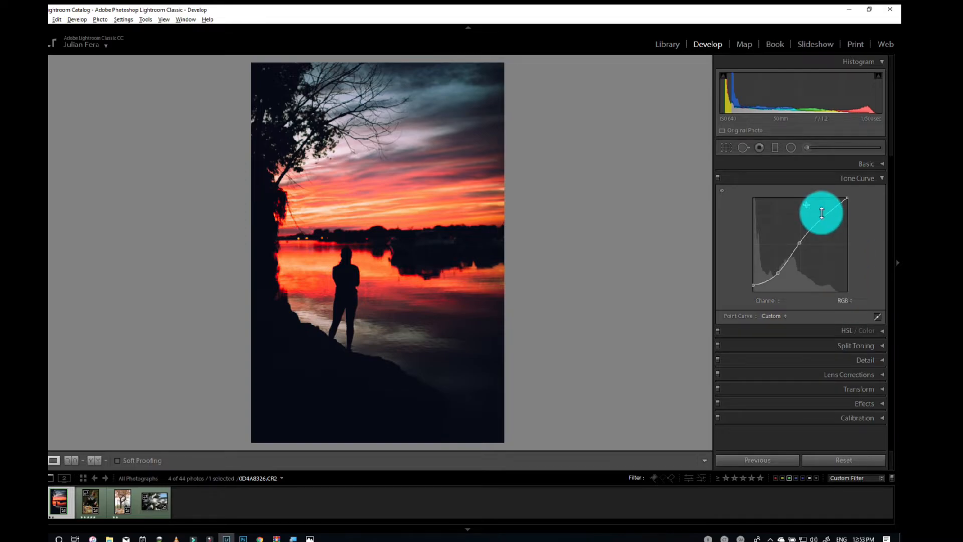
Toggle the tone curve adjustments off and on repeatedly to compare the photo before and after, leaving them enabled.
click(718, 177)
click(718, 177)
click(718, 177)
click(718, 177)
click(718, 176)
click(719, 177)
click(719, 177)
click(720, 178)
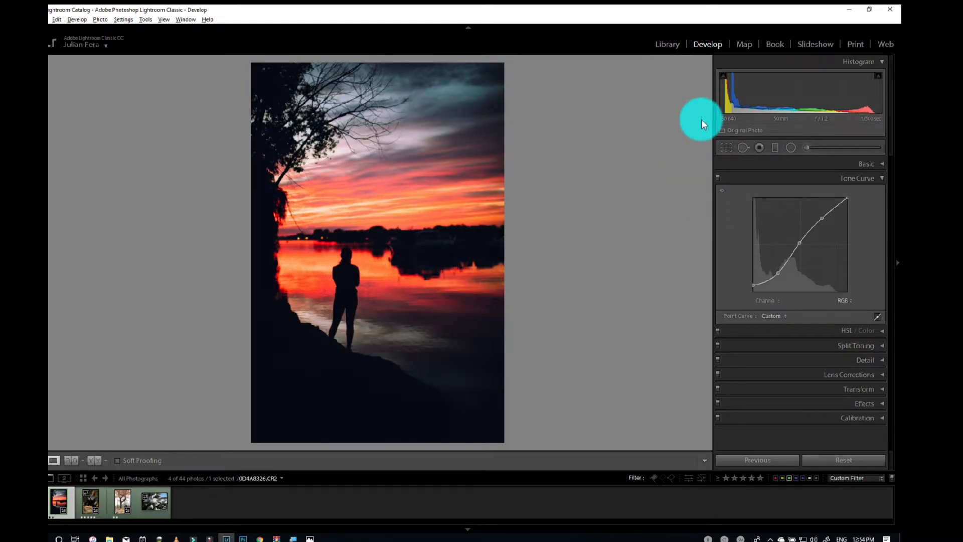
click(718, 181)
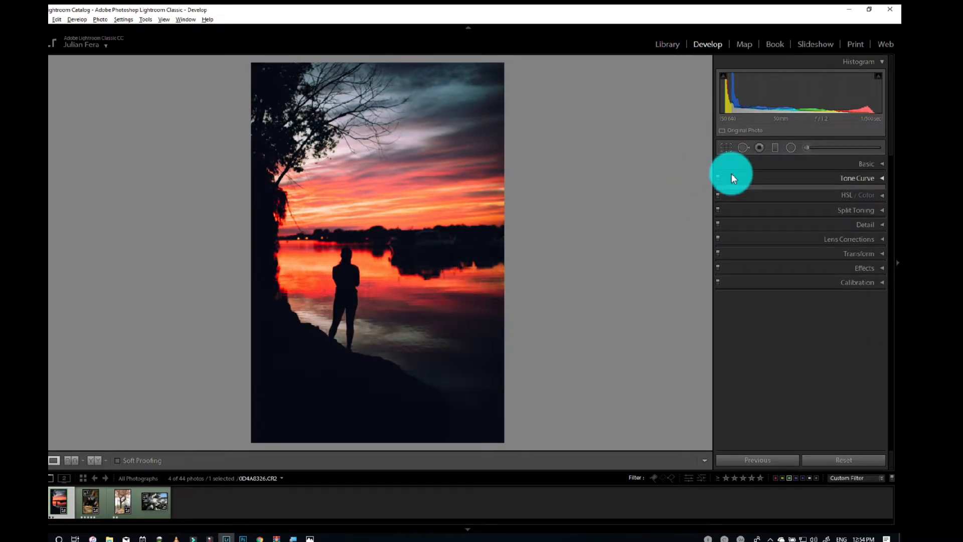
click(723, 177)
click(721, 181)
click(723, 179)
click(716, 177)
click(717, 176)
click(718, 176)
click(717, 177)
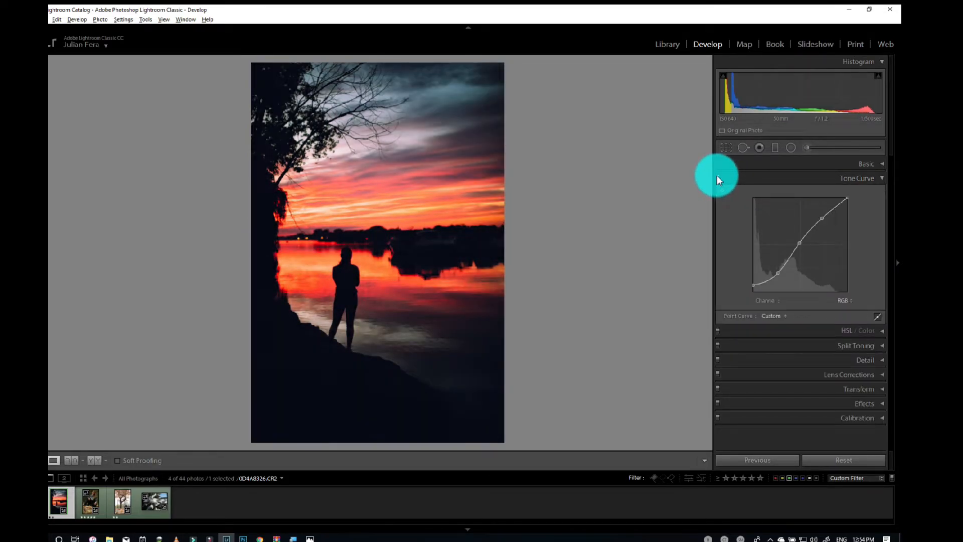
click(717, 176)
click(717, 177)
click(717, 176)
click(717, 177)
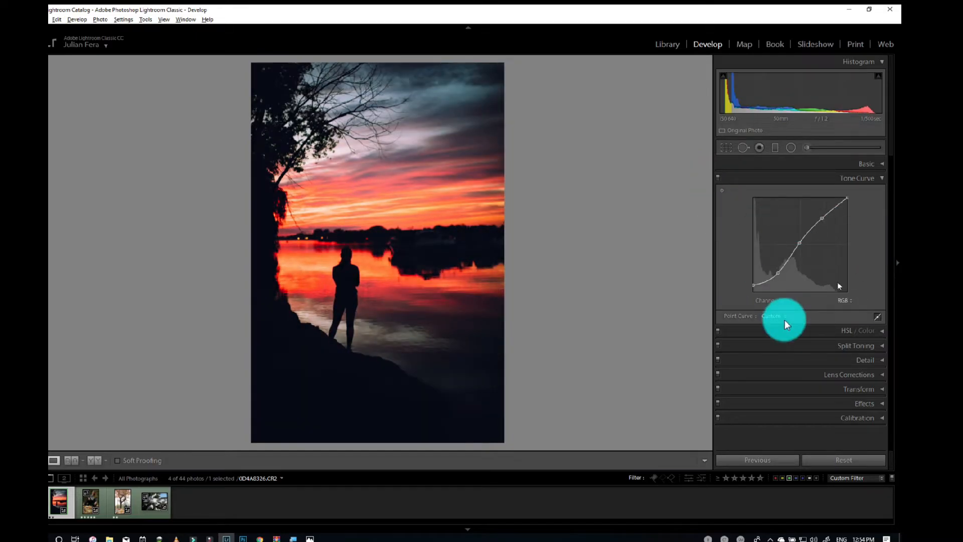
Review the Basic and HSL adjustments of the sunset photo and return to the tone curve.
click(882, 178)
click(881, 161)
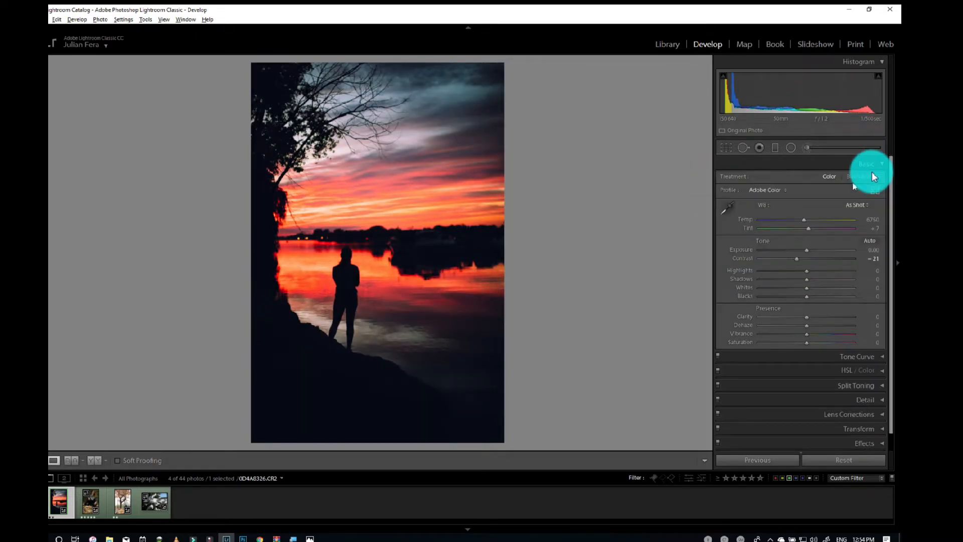
click(835, 371)
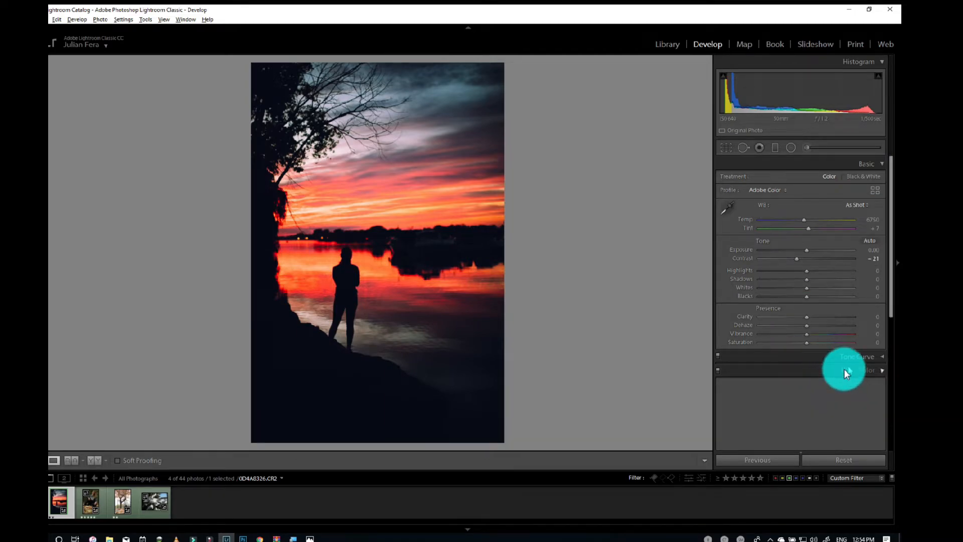
scroll(844, 226, up, 3)
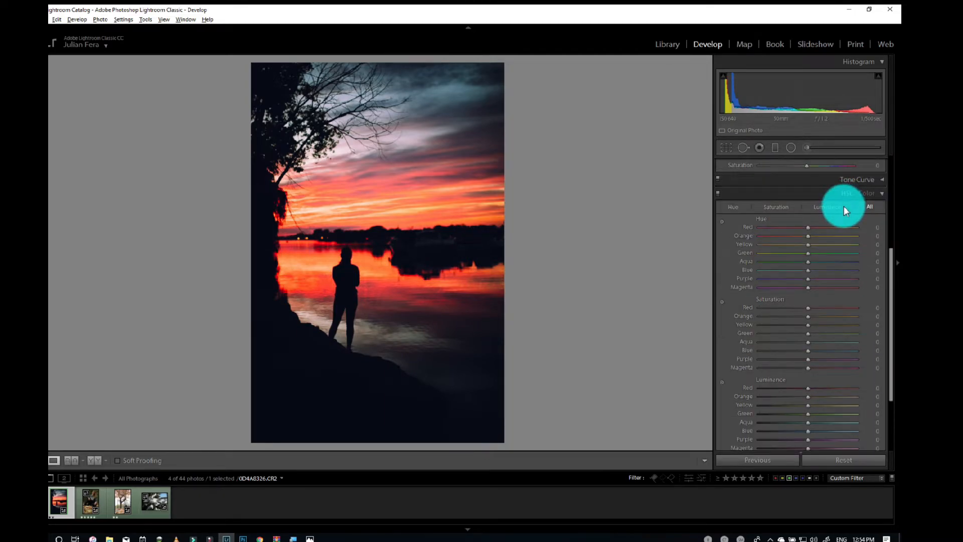
click(883, 194)
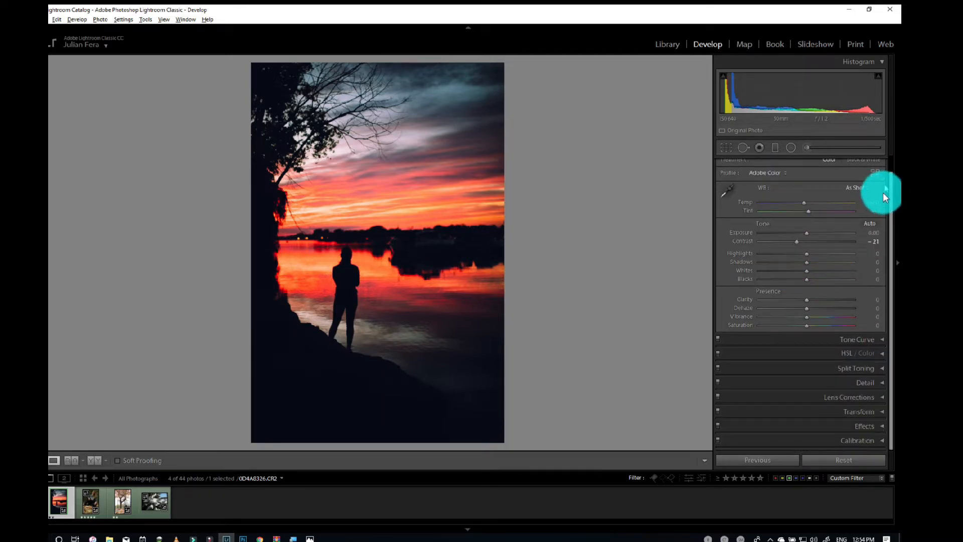
scroll(877, 170, up, 1)
click(885, 162)
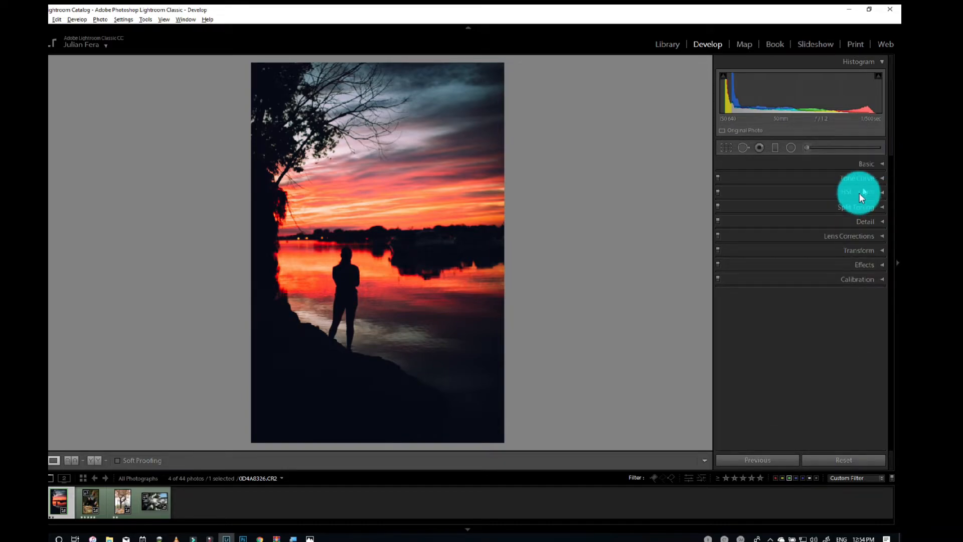
click(858, 182)
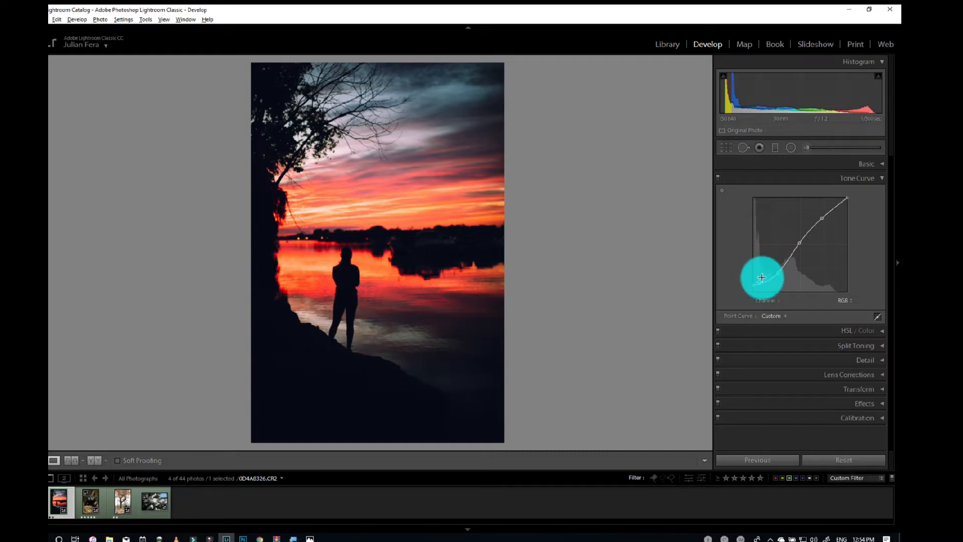
Adjust the RGB curve's midpoint directly on the curve and with the targeted adjustment tool, lowering the midtones slightly.
drag(799, 245, 799, 243)
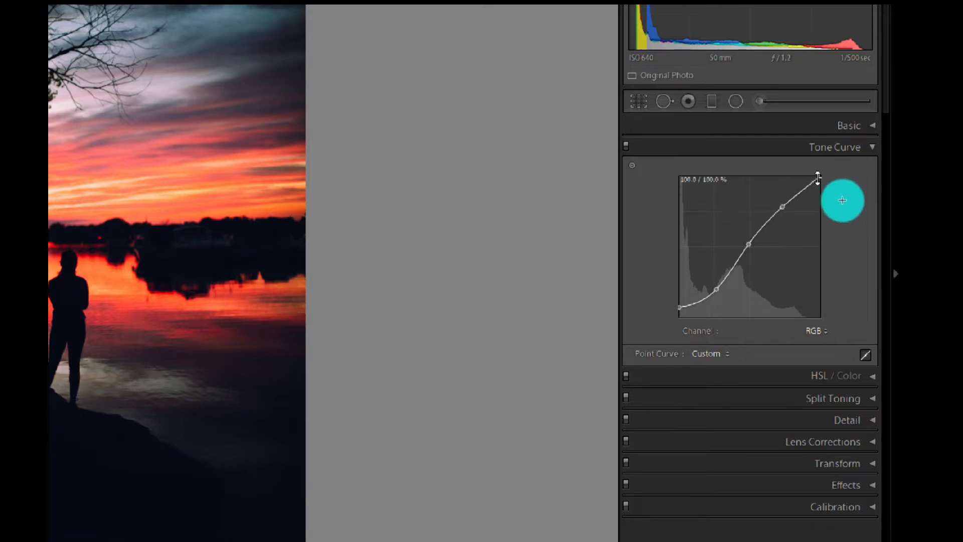
click(632, 165)
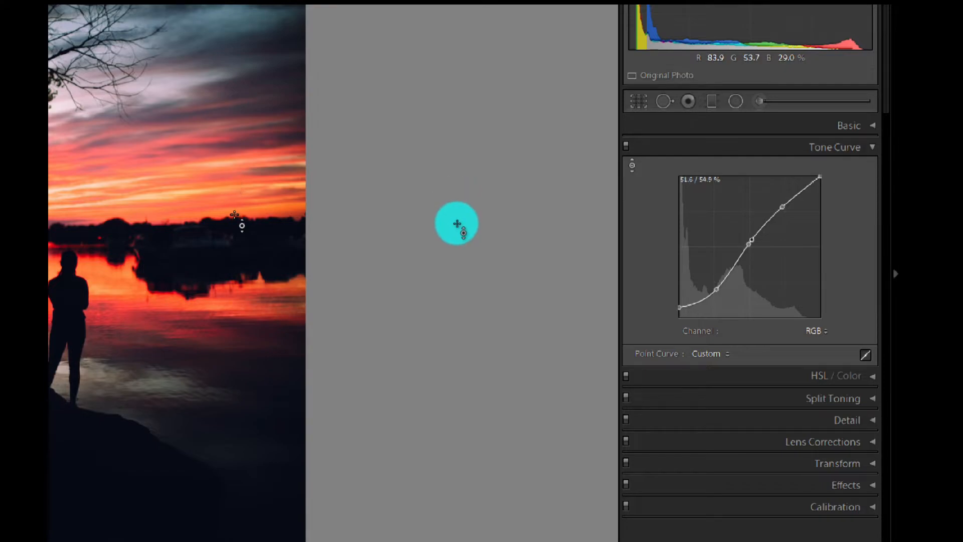
drag(458, 196, 459, 196)
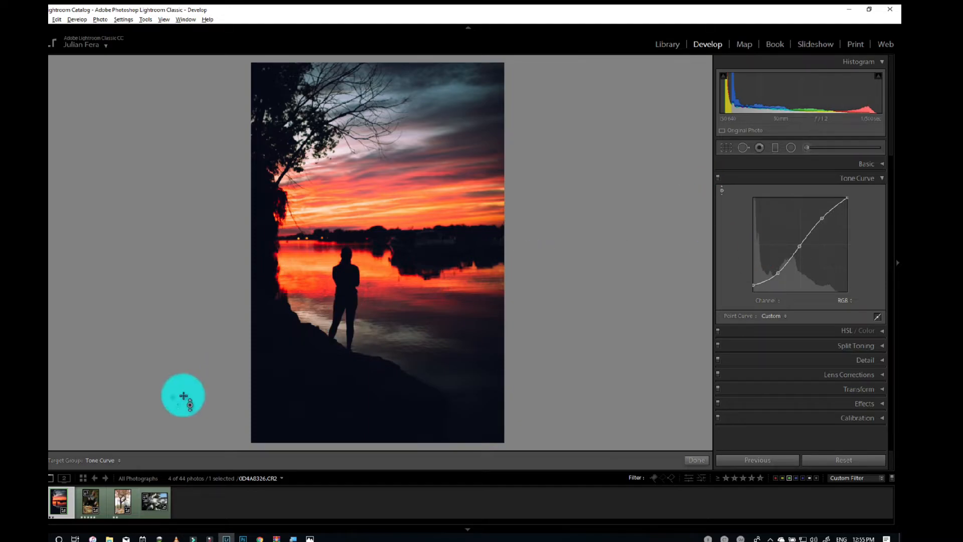
Switch to the photo of the woman sitting in autumn leaves and set its Contrast to -22.
click(95, 504)
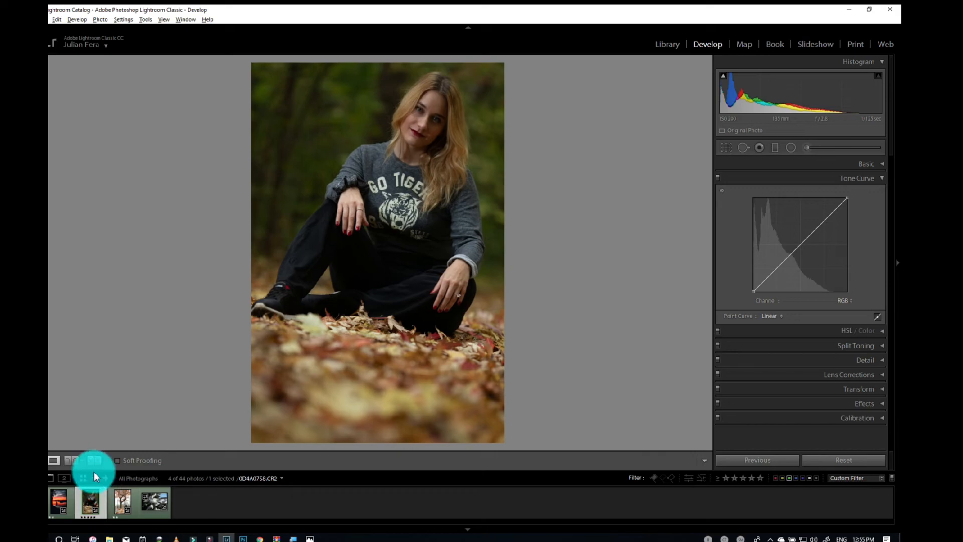
click(491, 194)
drag(475, 166, 477, 274)
click(477, 275)
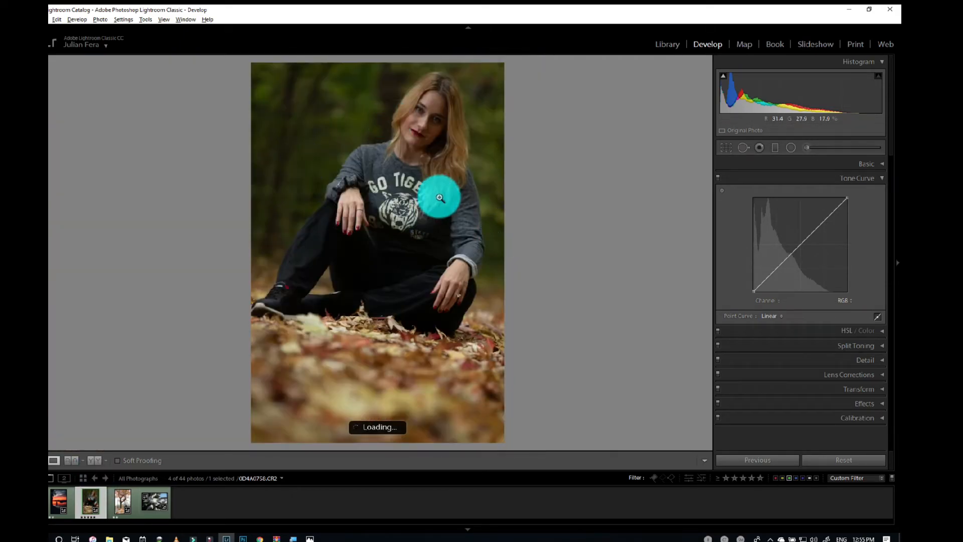
click(880, 172)
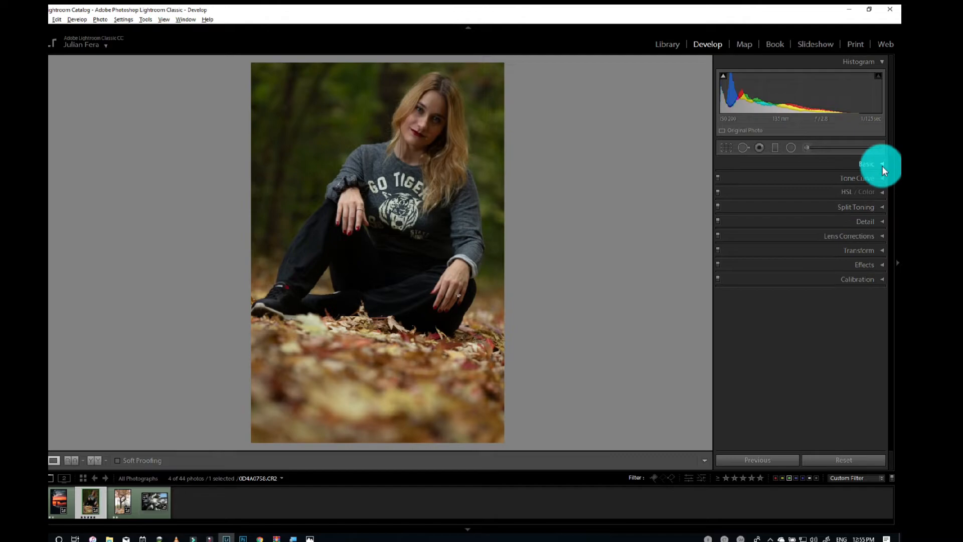
click(882, 165)
drag(808, 258, 800, 262)
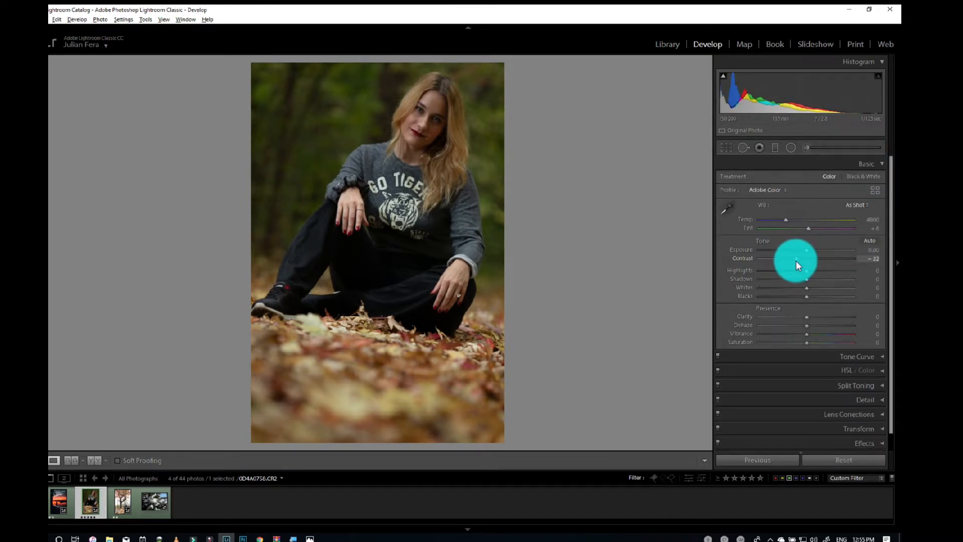
click(875, 163)
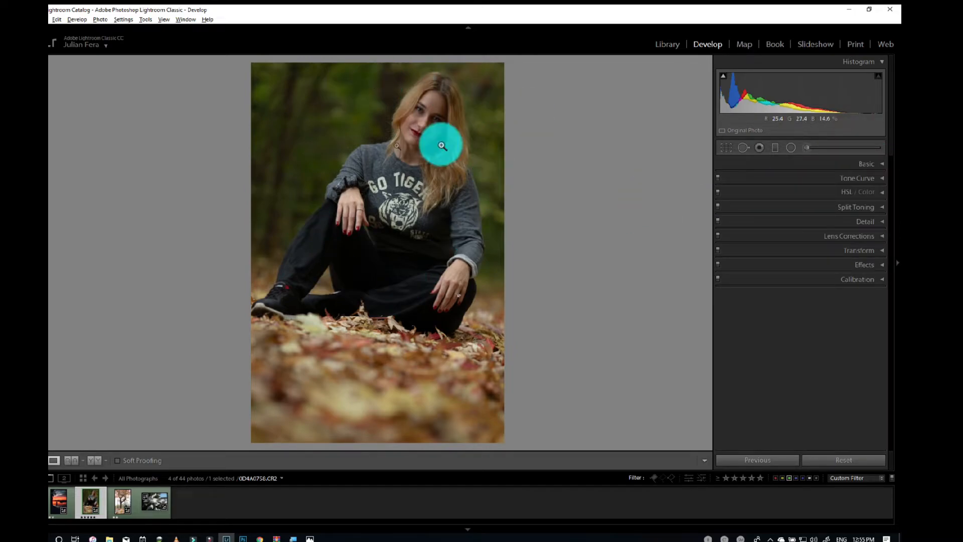
Shape an RGB S-curve with points at one quarter, the middle and three quarters, lowering shadows, raising highlights and lifting the black point slightly.
click(837, 179)
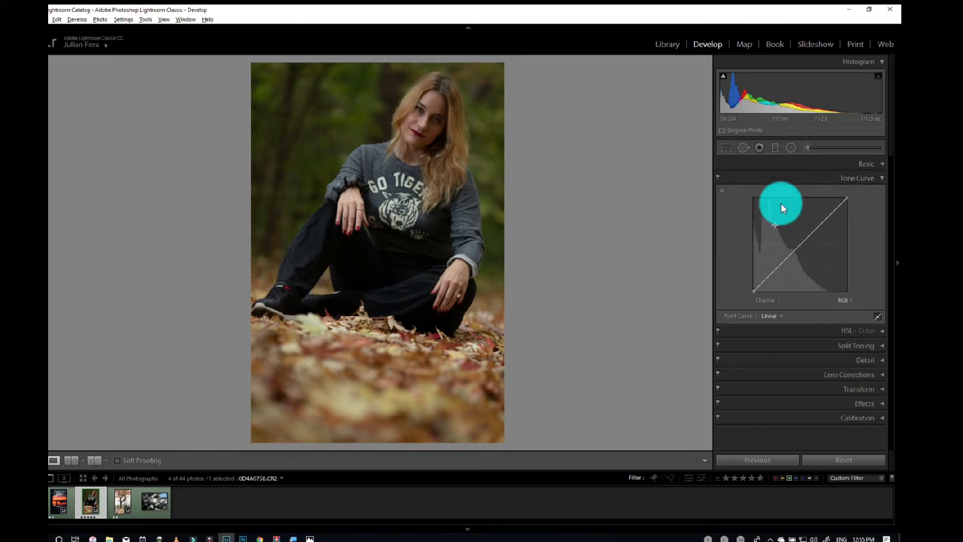
click(776, 268)
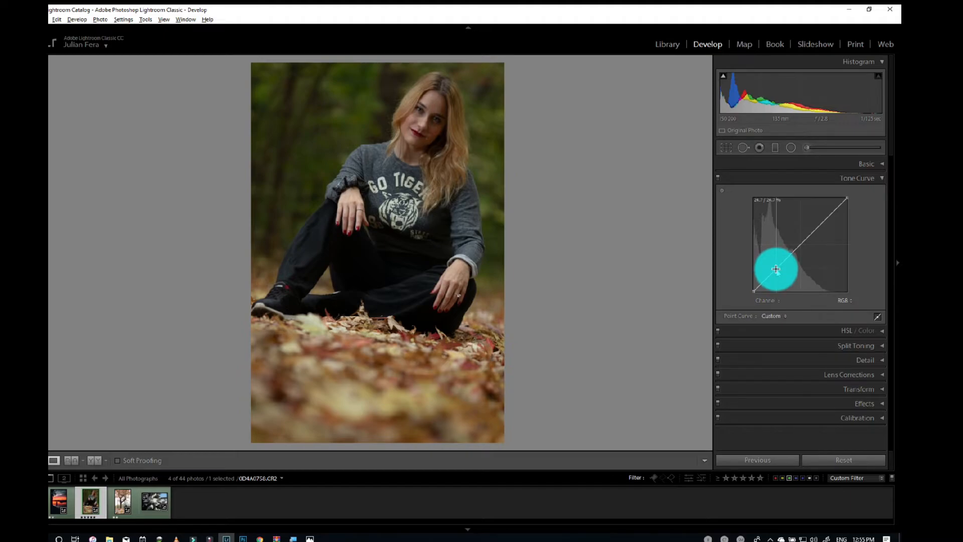
click(800, 244)
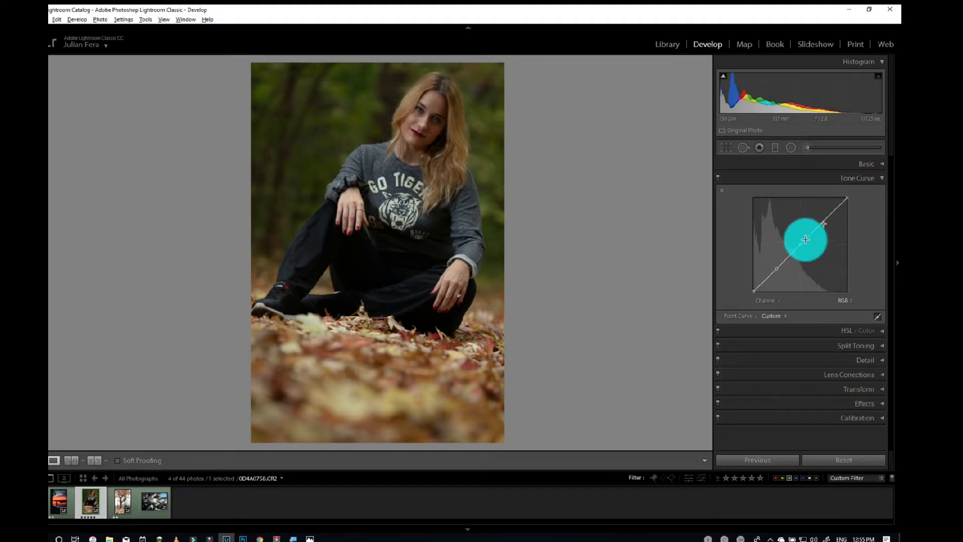
click(826, 219)
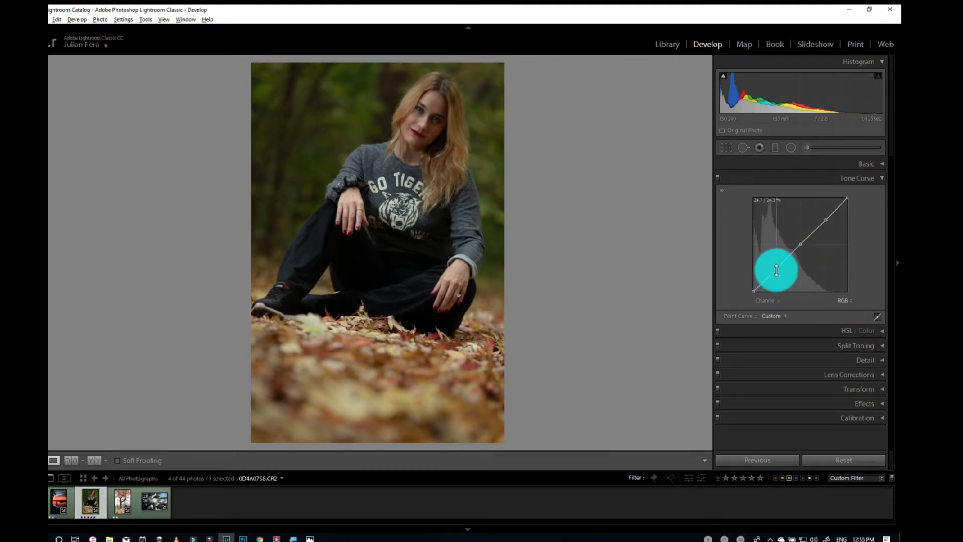
drag(776, 269, 826, 216)
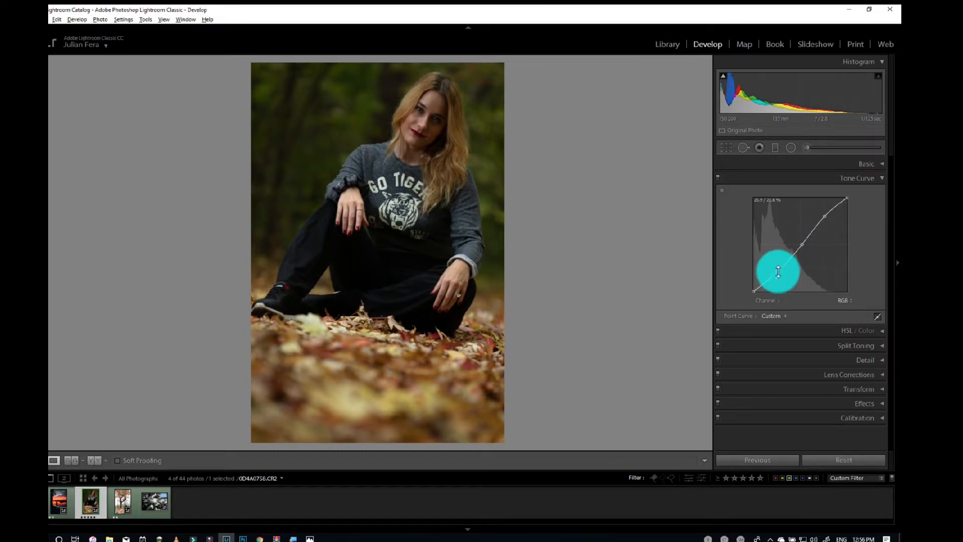
drag(777, 272, 753, 290)
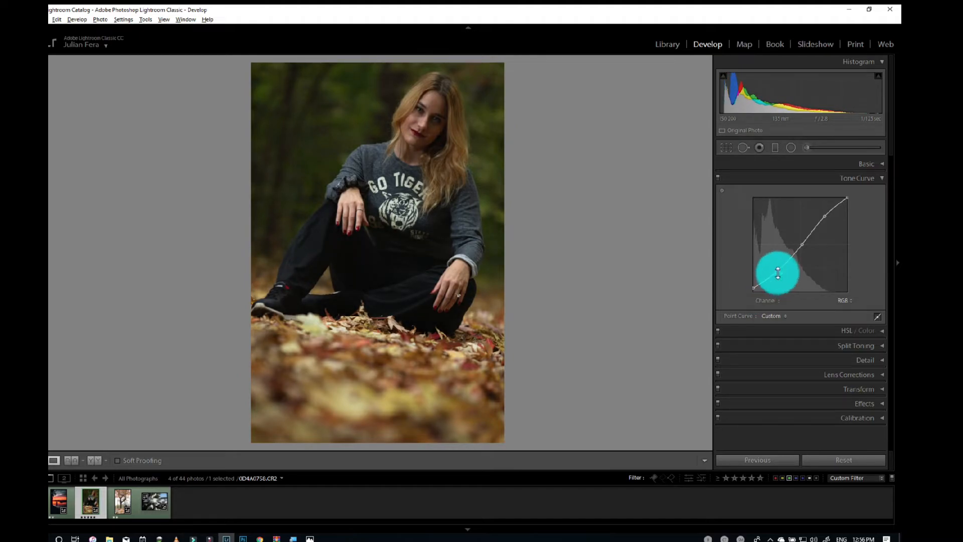
Toggle the tone curve adjustments off and on to compare the portrait before and after, leaving them enabled.
click(718, 177)
click(718, 177)
click(718, 177)
click(719, 176)
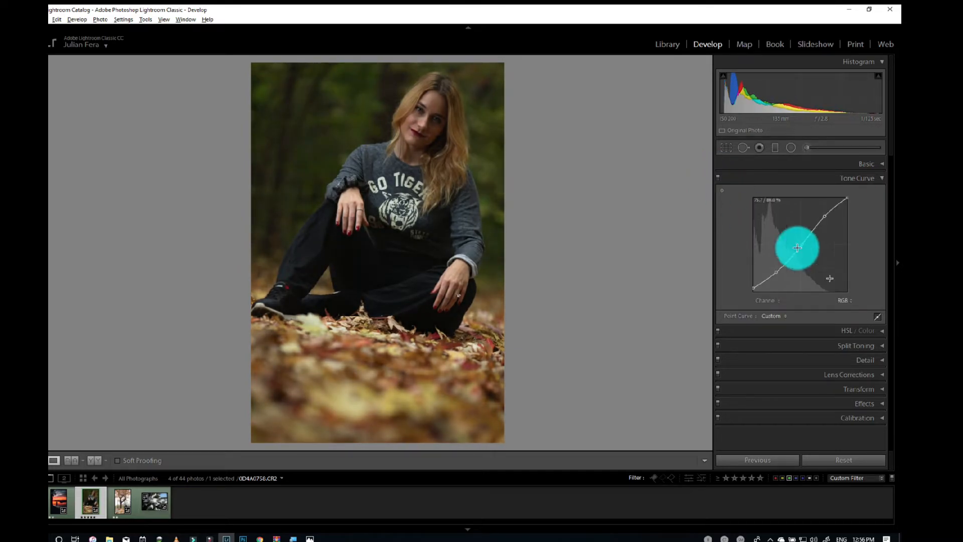
Show the Red curve, consult the complementary colour chart Curves.jpg in Photos, and return to Lightroom.
click(848, 300)
click(802, 321)
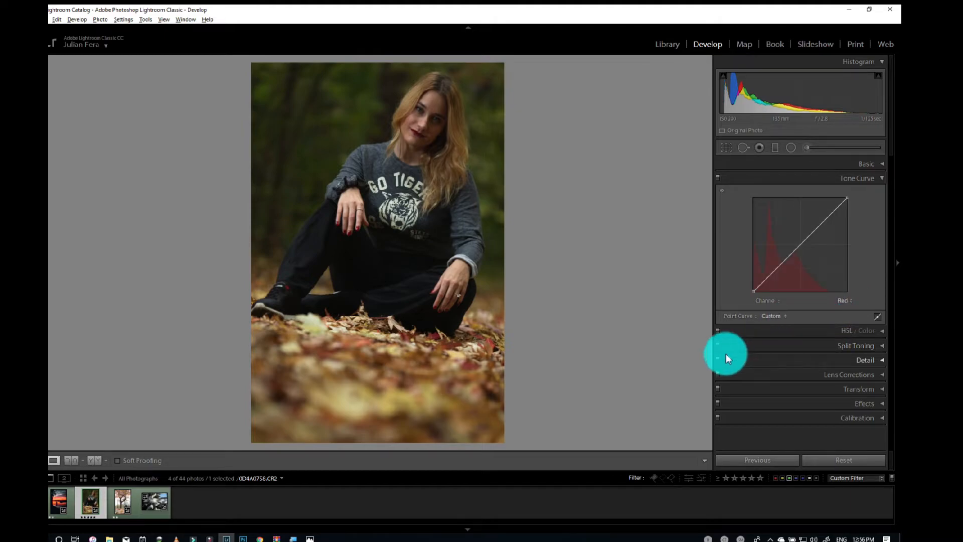
click(310, 537)
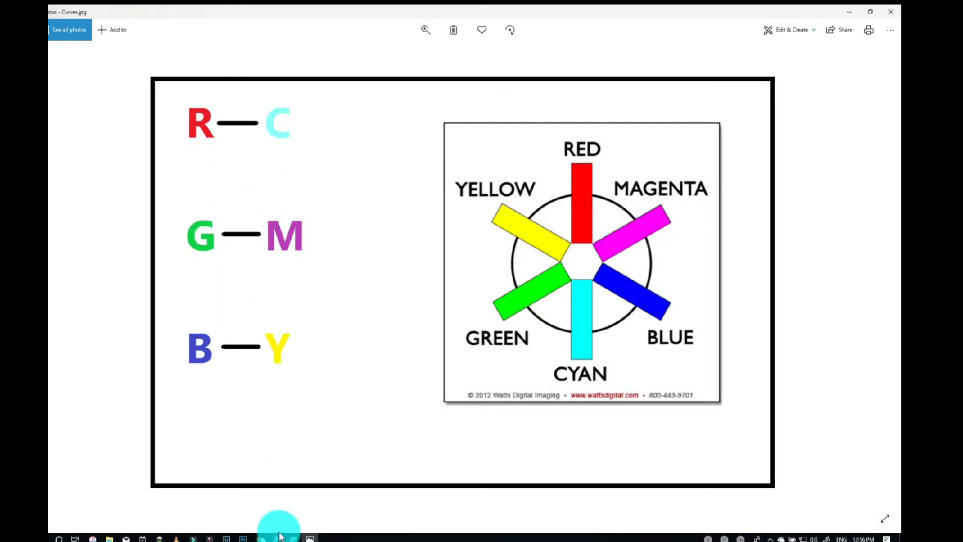
click(227, 538)
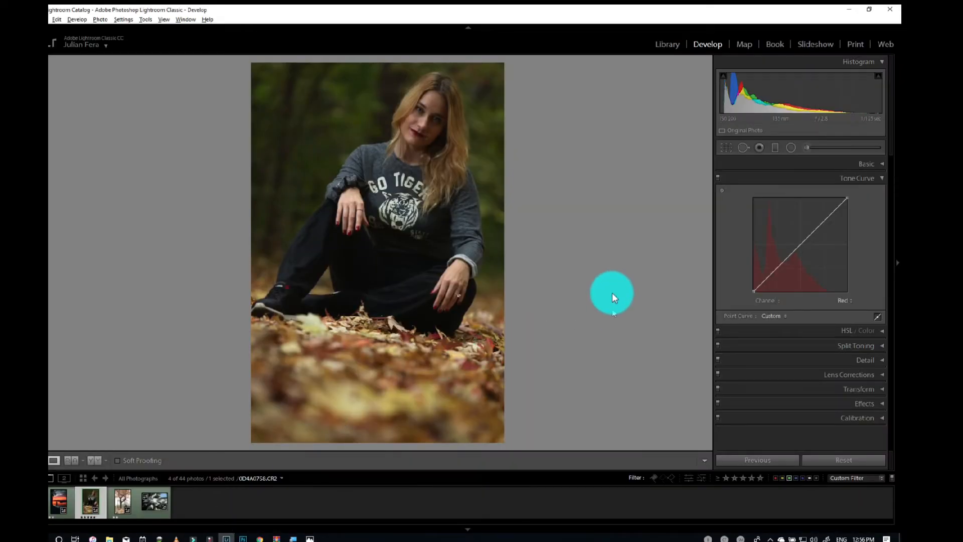
With the woman's face and upper body framed close up, add points at one quarter, the middle and three quarters of the Red curve.
click(467, 211)
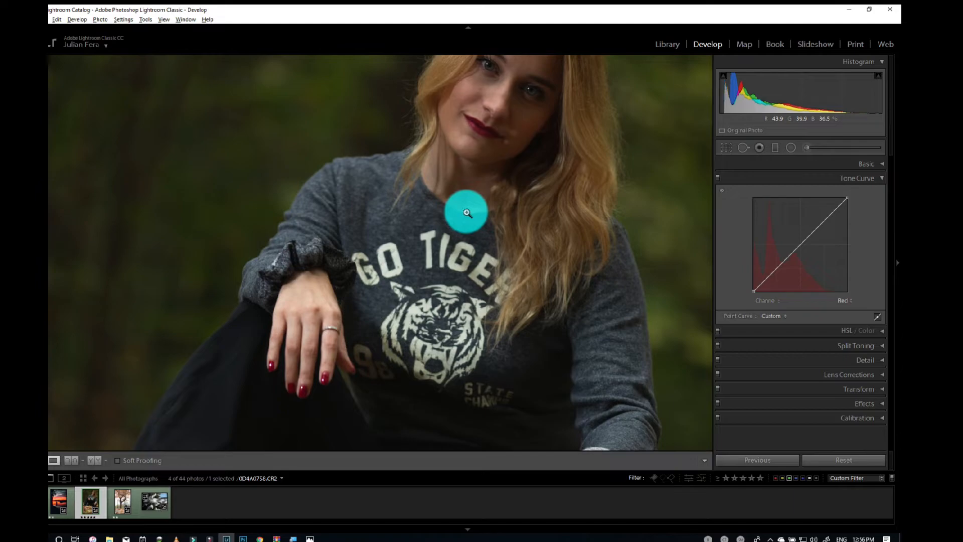
drag(610, 199, 568, 222)
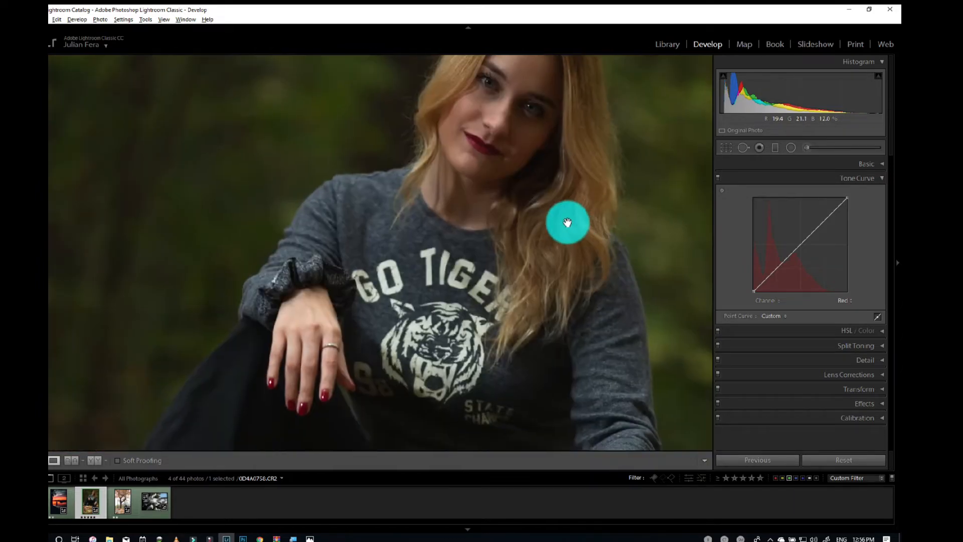
key(ctrl+minus)
key(ctrl+equal)
key(ctrl+equal)
key(ctrl+minus)
key(ctrl+equal)
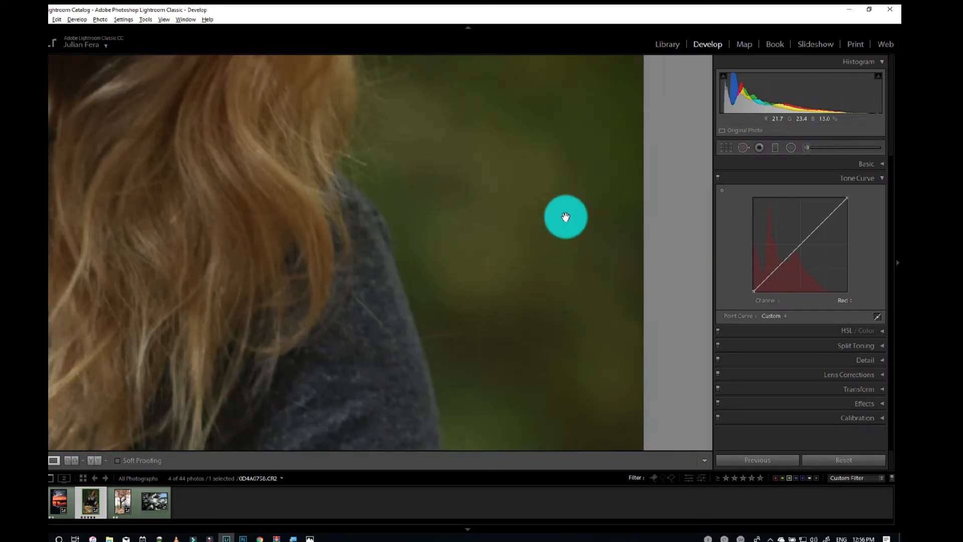
key(ctrl+minus)
drag(618, 198, 585, 297)
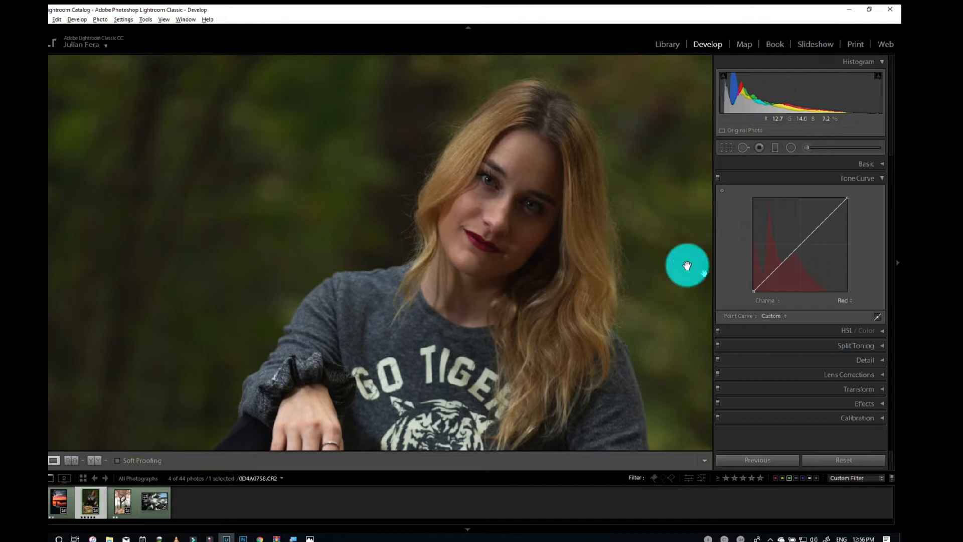
click(776, 269)
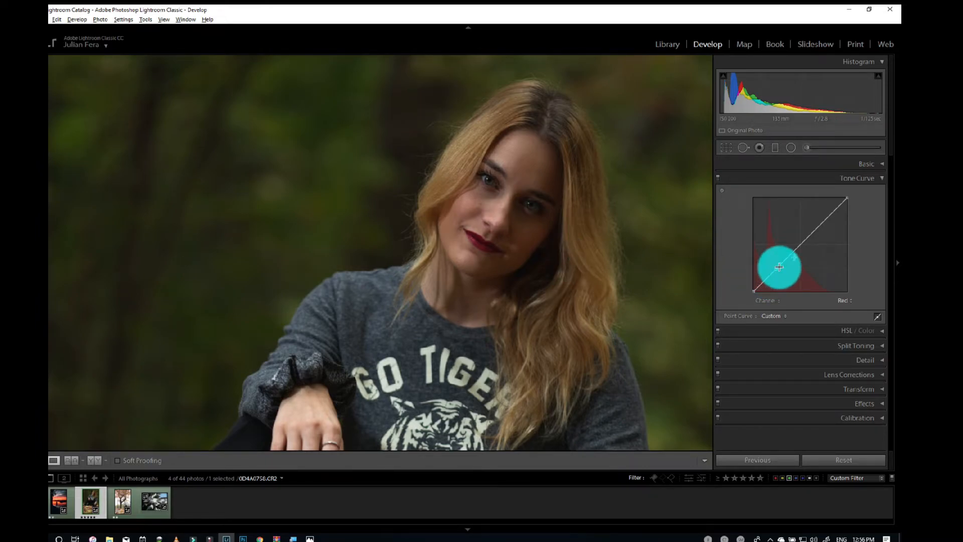
click(800, 243)
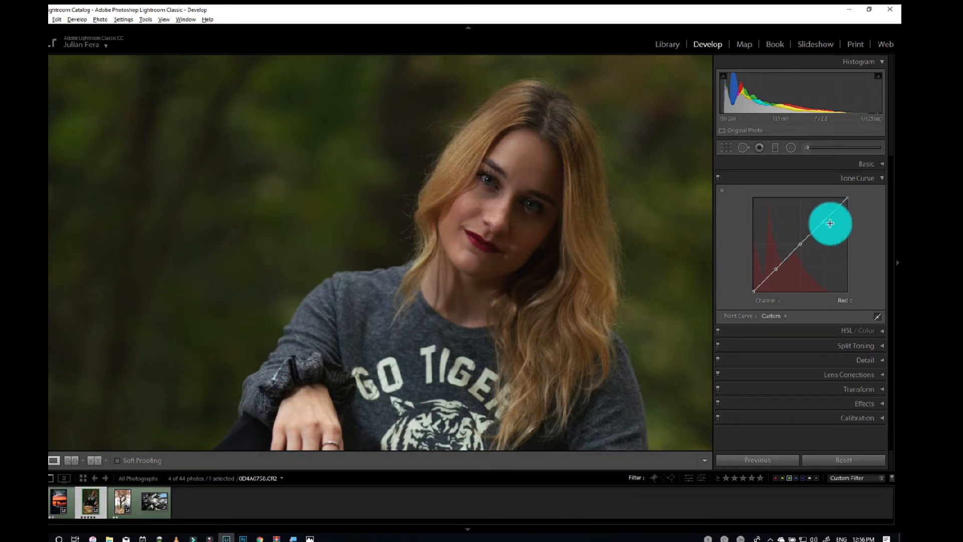
click(823, 222)
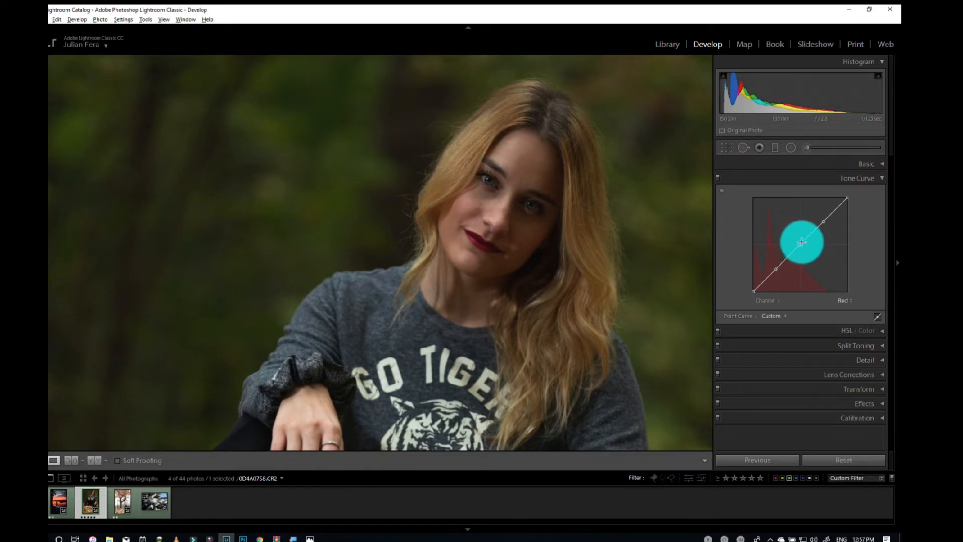
Delete the Red curve's highlight point, lower the shadow point with the midpoint kept near the diagonal, and rate the photo two stars.
right_click(823, 227)
click(829, 232)
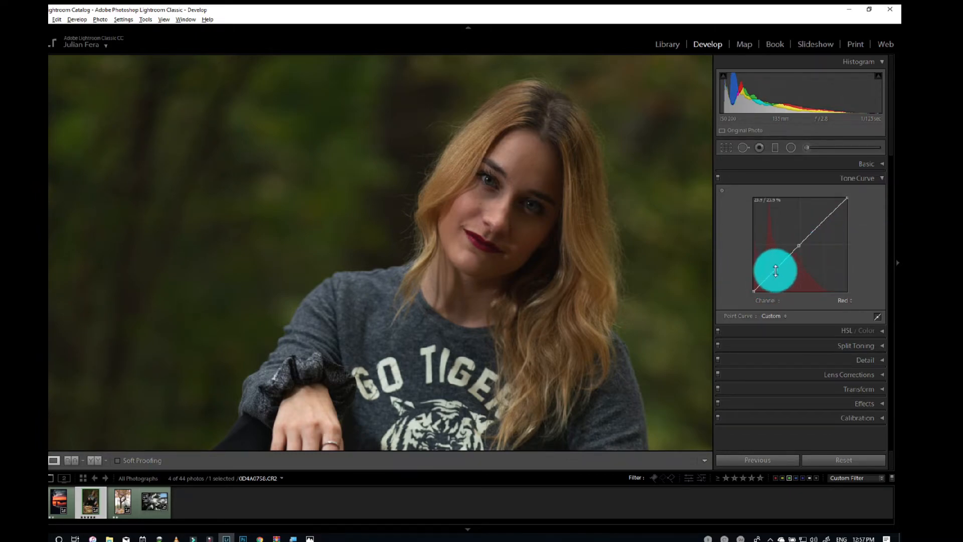
mouse_move(776, 272)
mouse_down()
mouse_move(766, 285)
mouse_move(775, 275)
mouse_up()
key(2)
drag(799, 245, 796, 248)
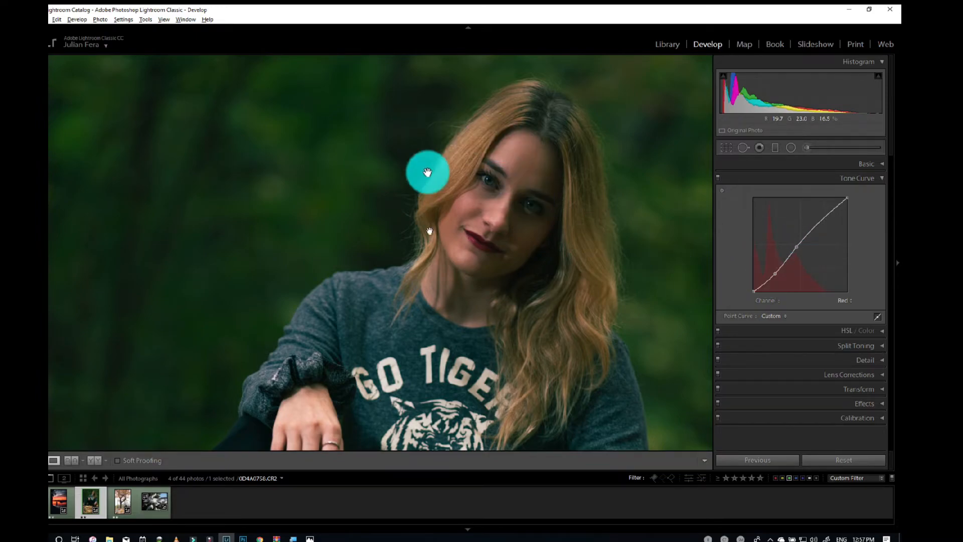
On the Green curve, add a midpoint and lower a shadow point, consulting the complementary colour chart in Photos between the two.
click(844, 302)
click(830, 329)
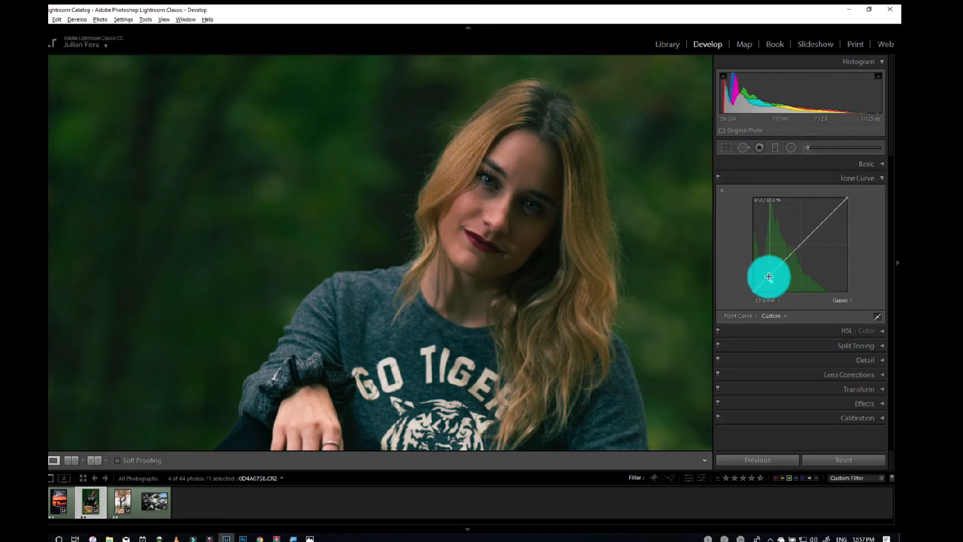
click(795, 251)
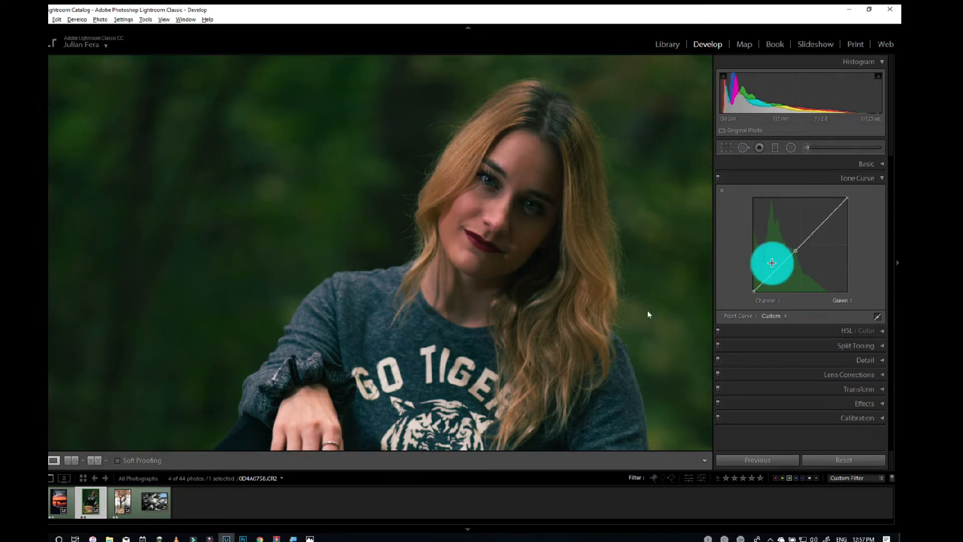
click(310, 539)
click(311, 538)
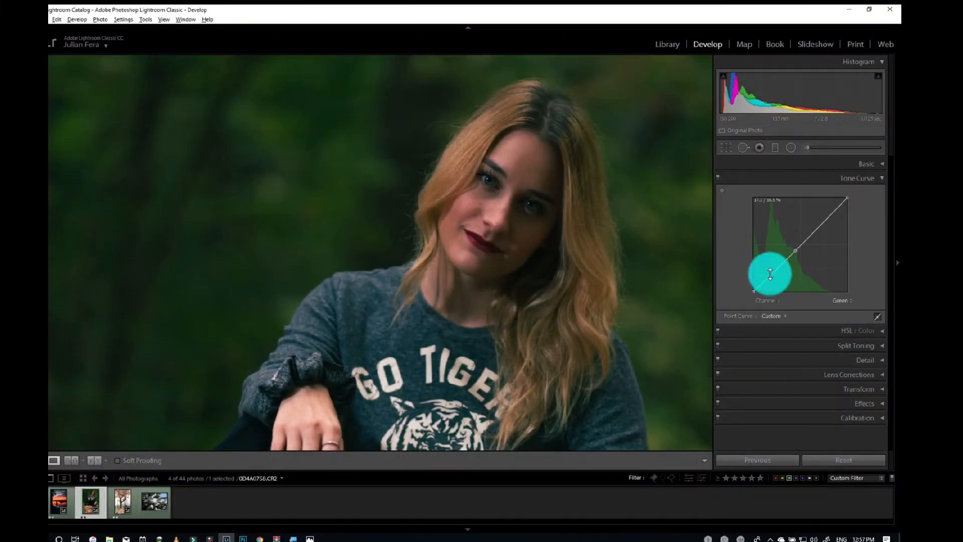
drag(768, 275, 792, 254)
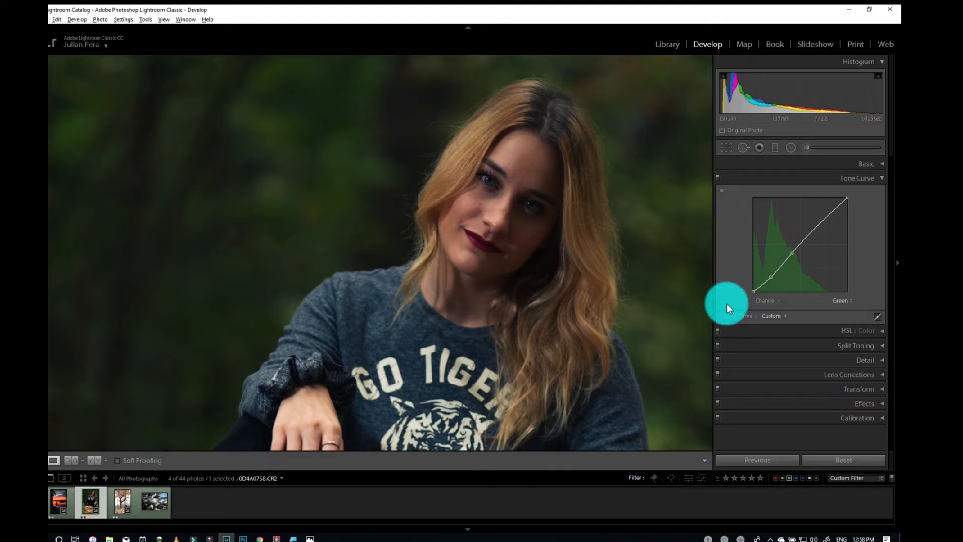
Switch to the Blue curve, add a midpoint and a shadow point, and pull the shadow point slightly below the diagonal.
click(840, 300)
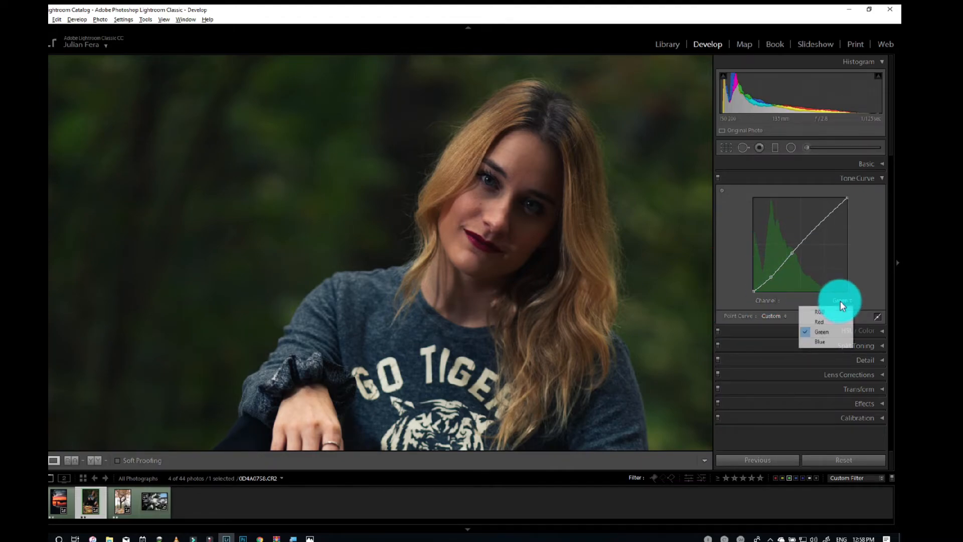
click(820, 341)
click(766, 279)
drag(789, 258, 766, 281)
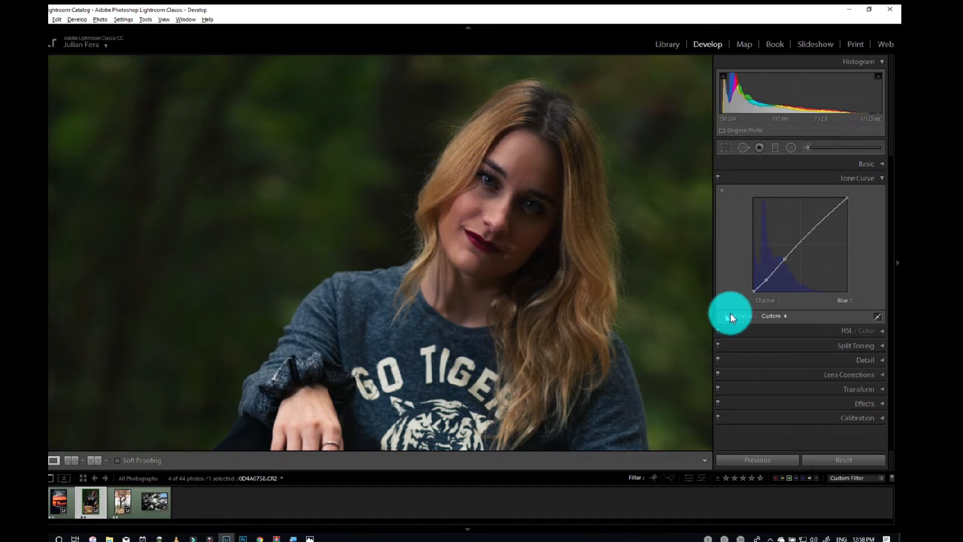
Compare the portrait with and without the tone curves, first close up and again with the whole photo in view, leaving them enabled.
click(718, 178)
click(718, 179)
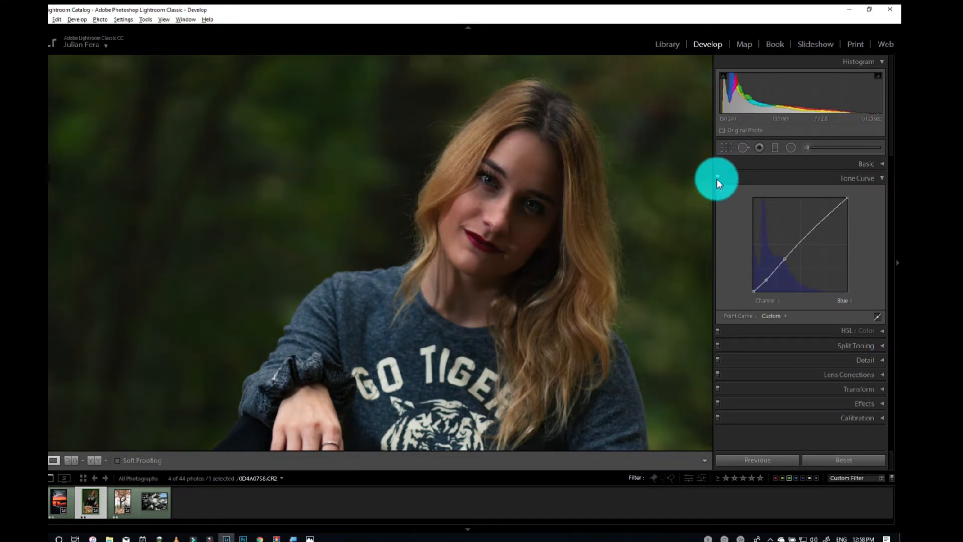
click(718, 178)
click(717, 179)
click(610, 220)
click(598, 226)
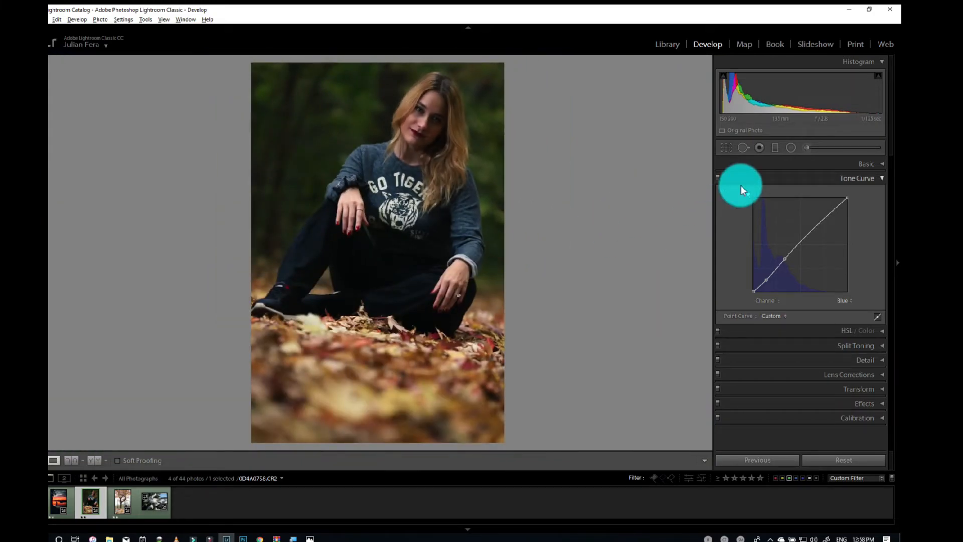
click(717, 179)
click(717, 178)
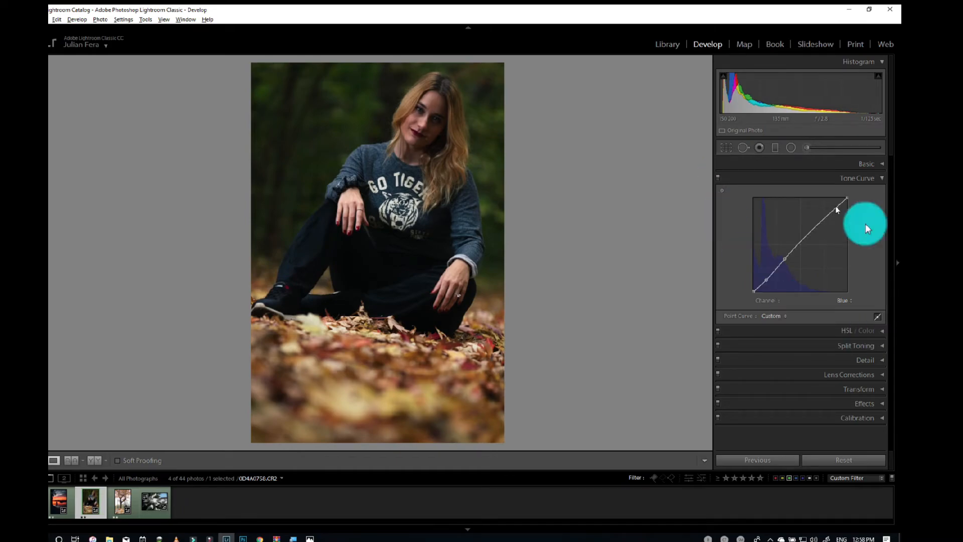
click(717, 178)
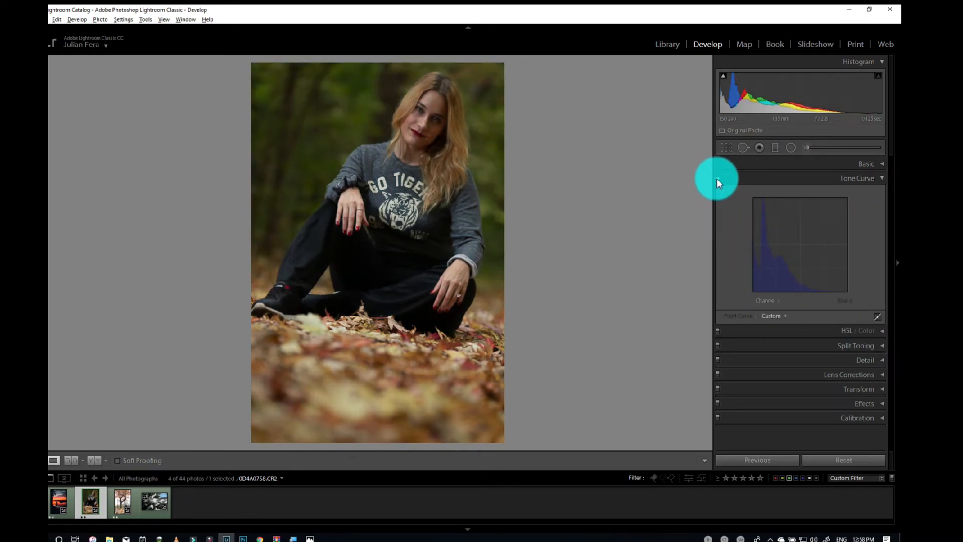
click(718, 179)
In the basic adjustments, set Contrast to -32, Shadows to +22, Whites to +15, Clarity to +2 and Vibrance to +11.
click(874, 162)
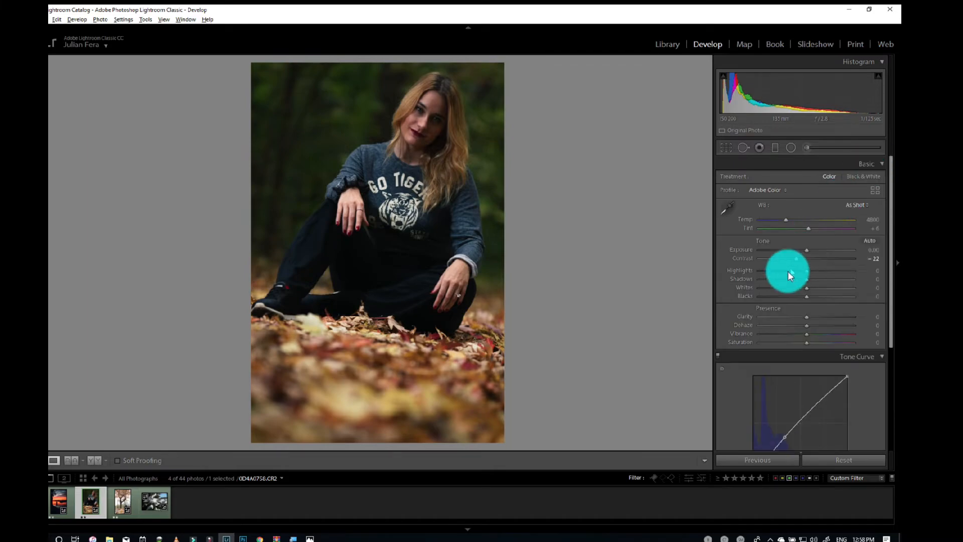
drag(793, 265, 817, 281)
drag(807, 317, 811, 334)
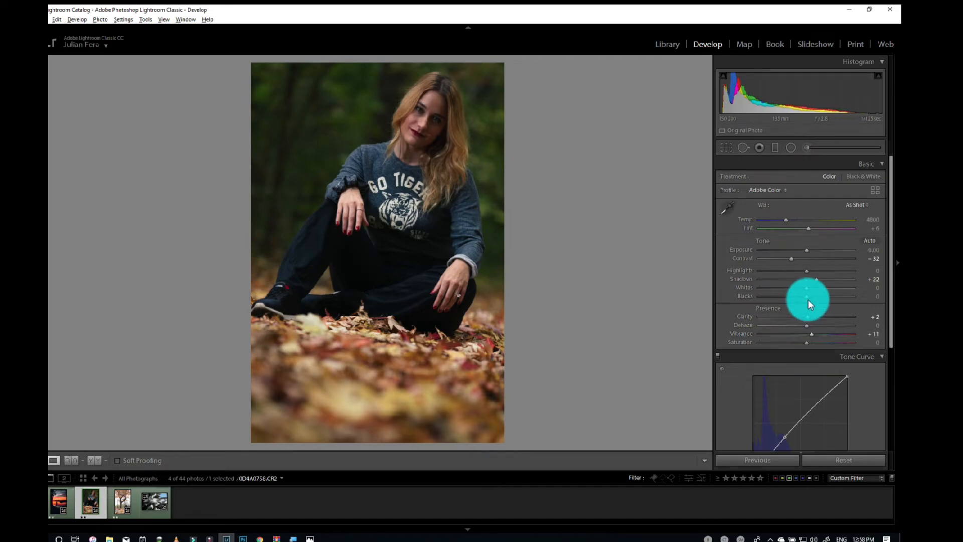
drag(809, 287, 814, 290)
Show the RGB tone curve and move its white point slightly inward along the graph's upper edge.
scroll(803, 326, down, 3)
click(842, 380)
click(838, 386)
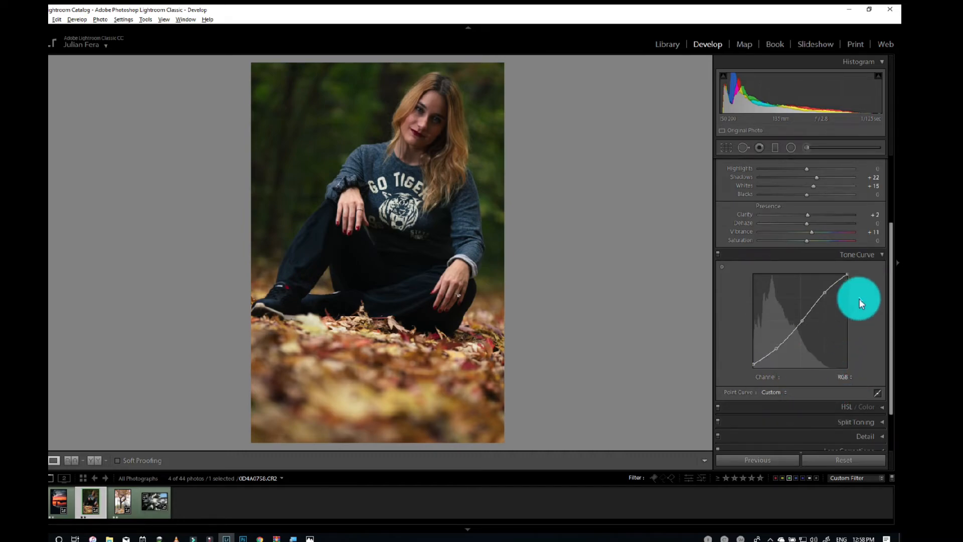
drag(847, 280, 846, 278)
click(847, 283)
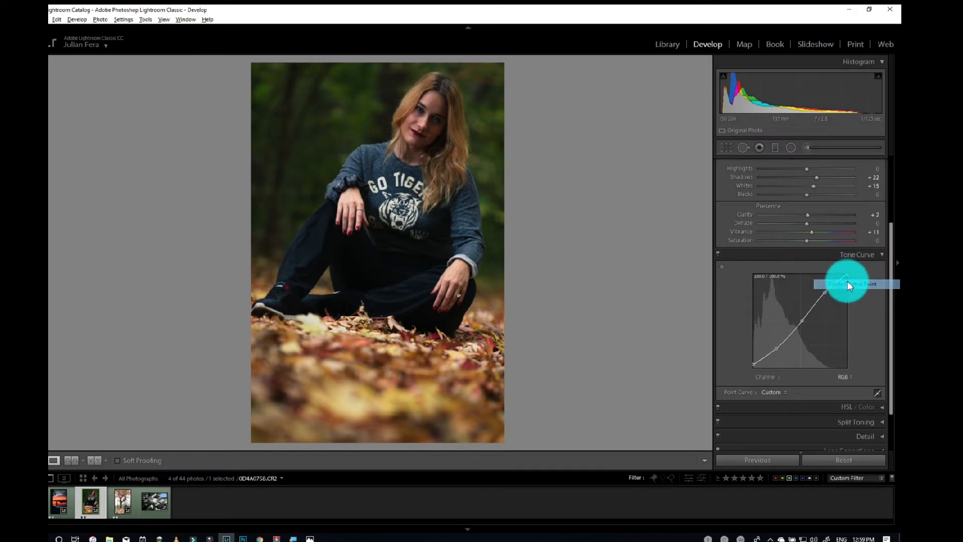
drag(847, 275, 844, 273)
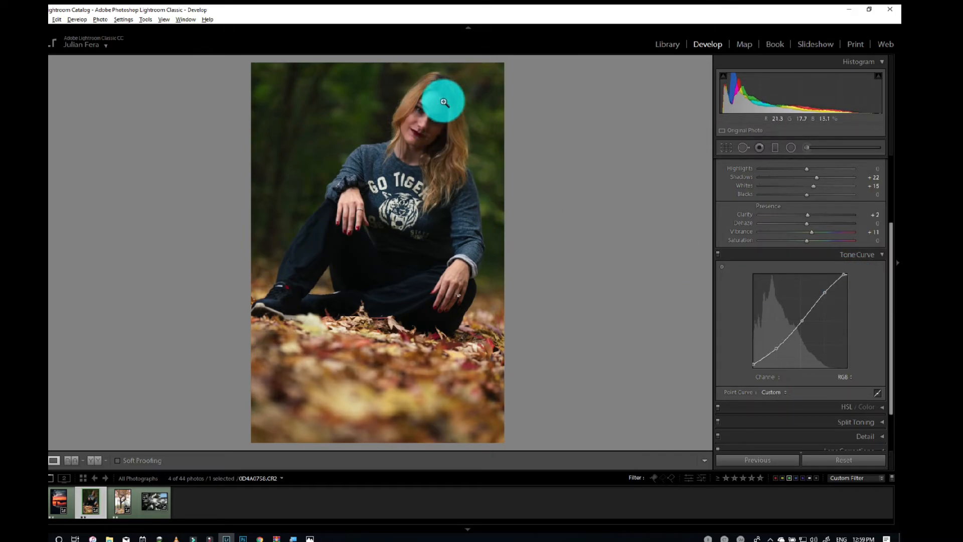
Turn the tone curve adjustments off and on repeatedly to judge their effect on the full portrait, leaving them enabled.
click(717, 253)
click(717, 254)
click(717, 254)
click(717, 254)
click(717, 253)
click(718, 254)
click(717, 253)
click(717, 254)
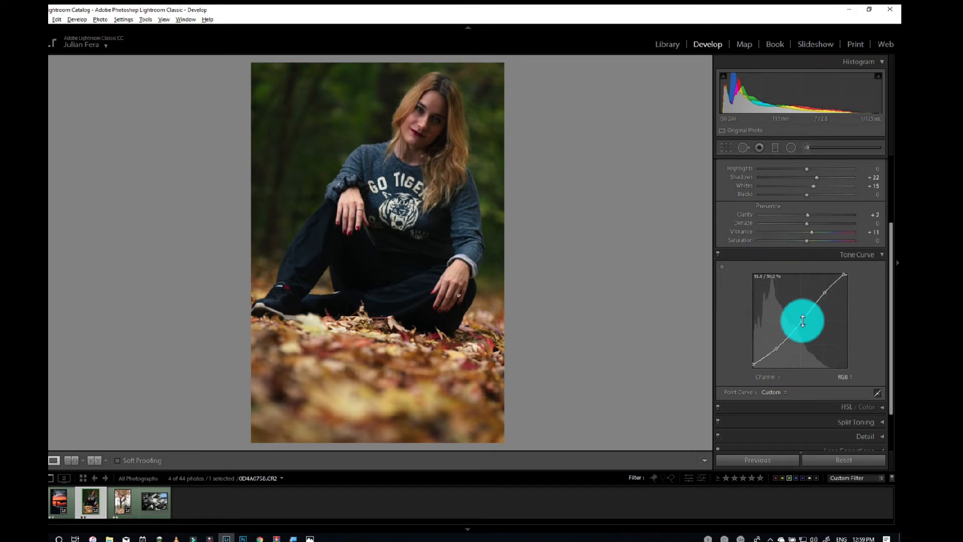
Launch Photoshop, return to Lightroom, and send the portrait to Adobe Photoshop CC for editing.
right_click(346, 259)
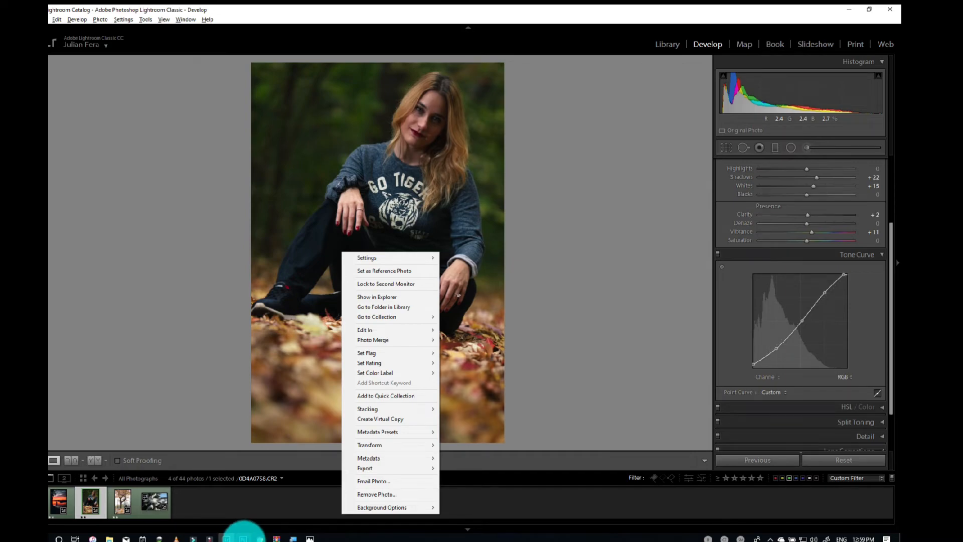
click(244, 539)
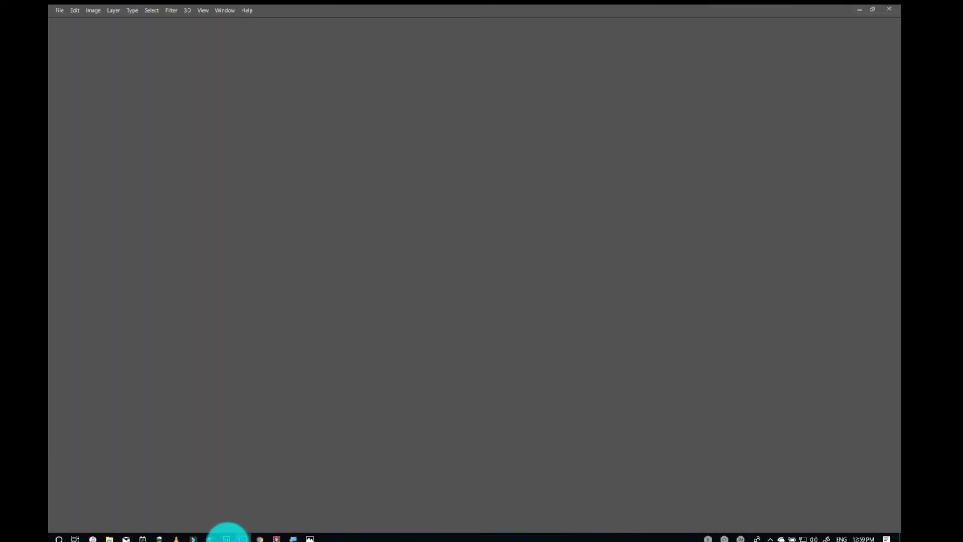
mouse_move(220, 530)
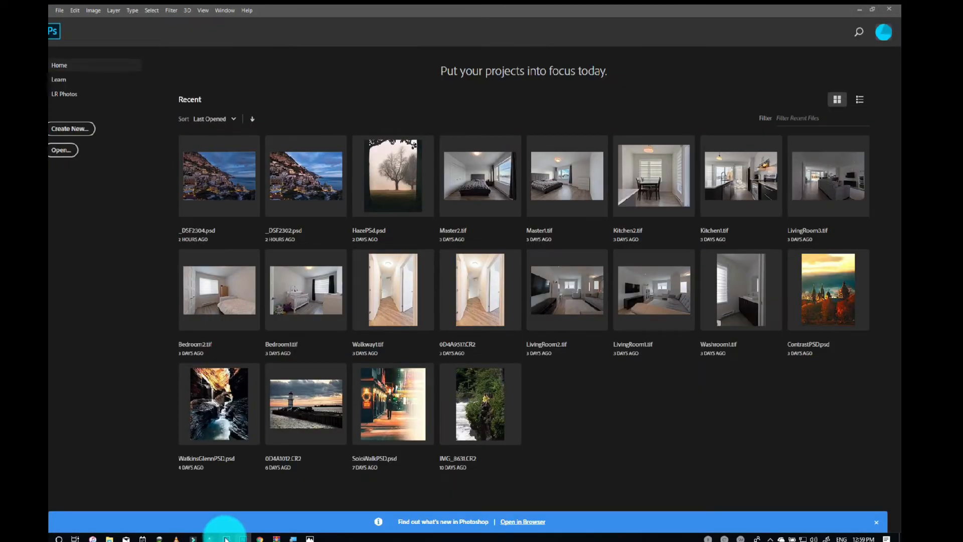
click(226, 539)
right_click(374, 167)
mouse_move(460, 244)
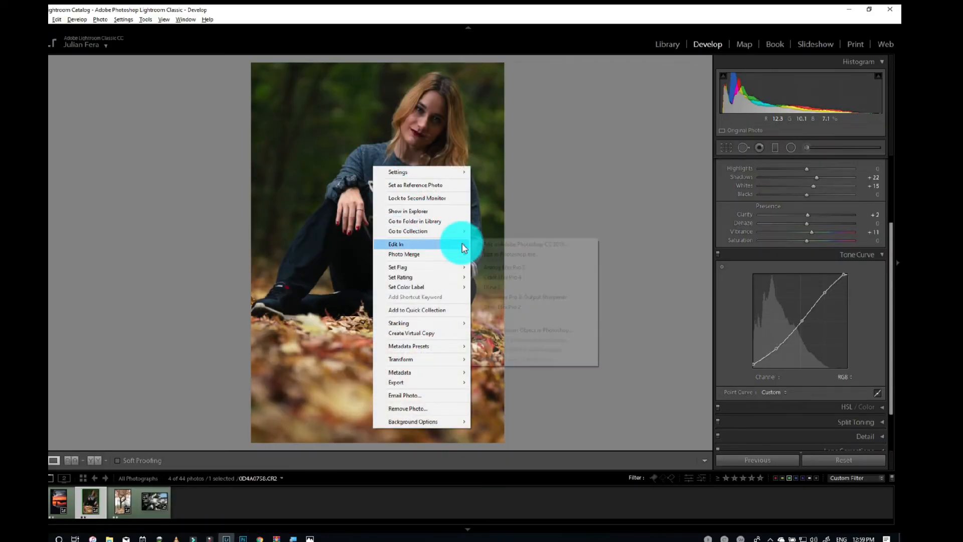
click(505, 243)
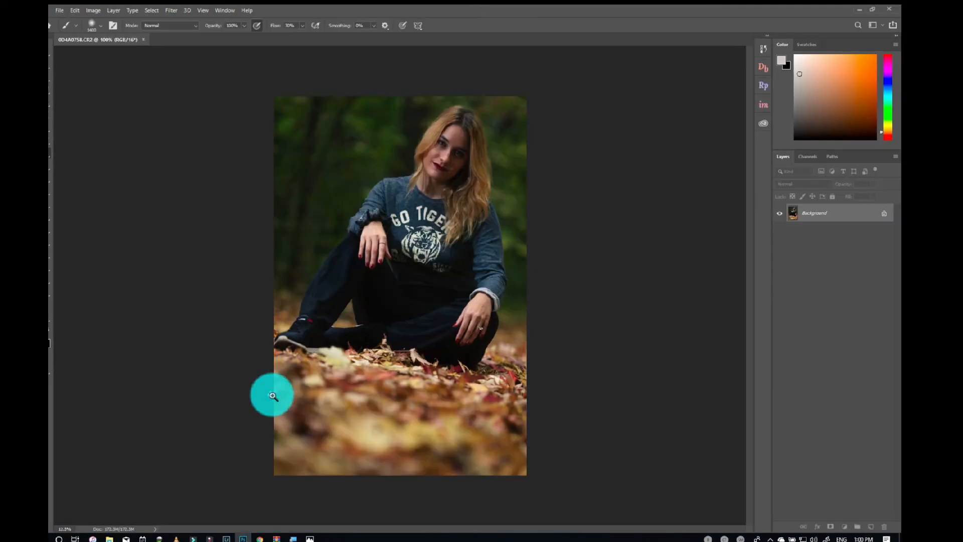
Unlock the Background layer, add a Curves adjustment layer above it, and move the curve properties clear of the woman.
click(274, 395)
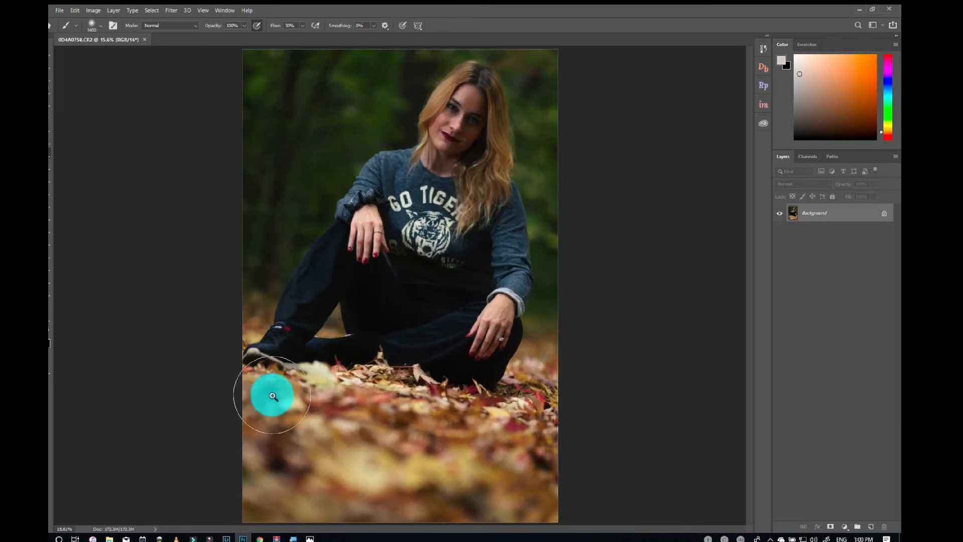
click(887, 217)
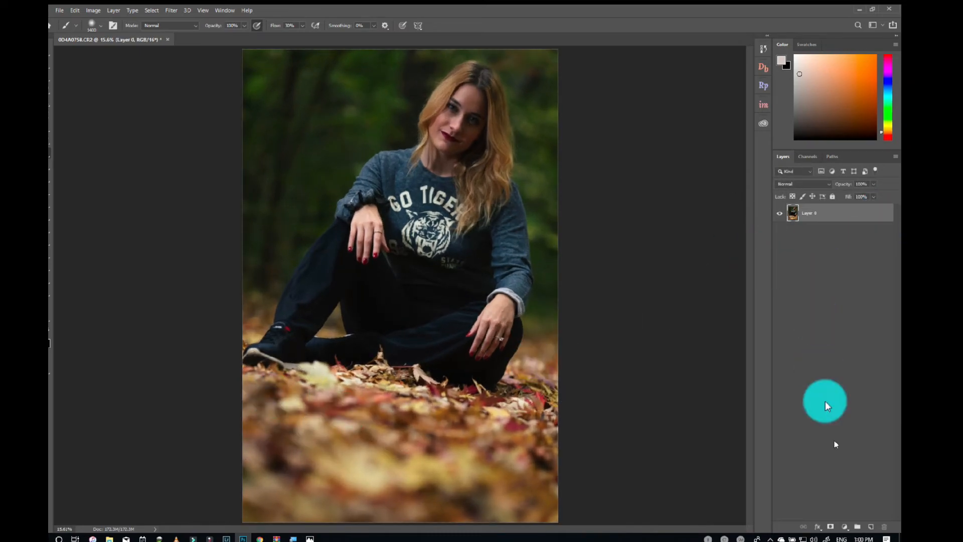
click(845, 526)
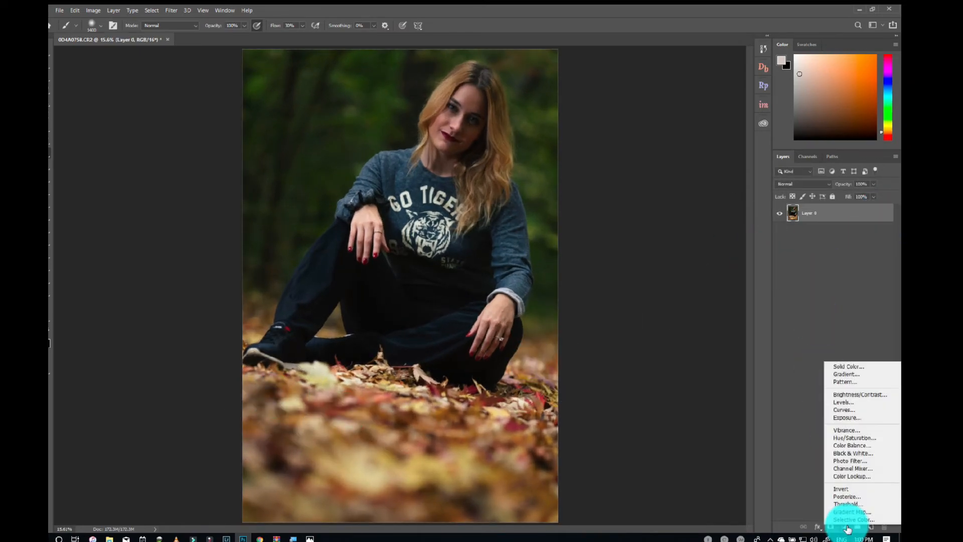
click(844, 410)
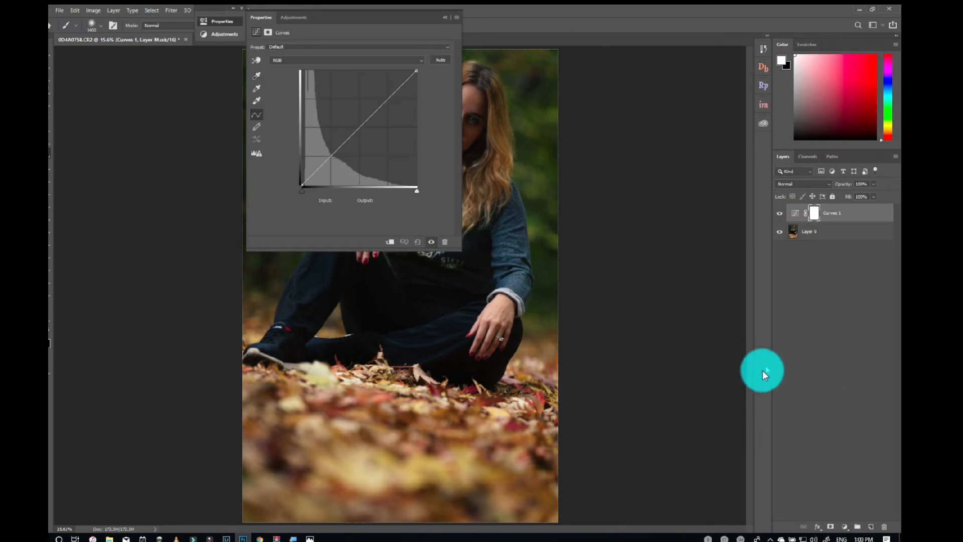
drag(378, 18, 684, 89)
drag(763, 327, 783, 351)
drag(688, 98, 688, 106)
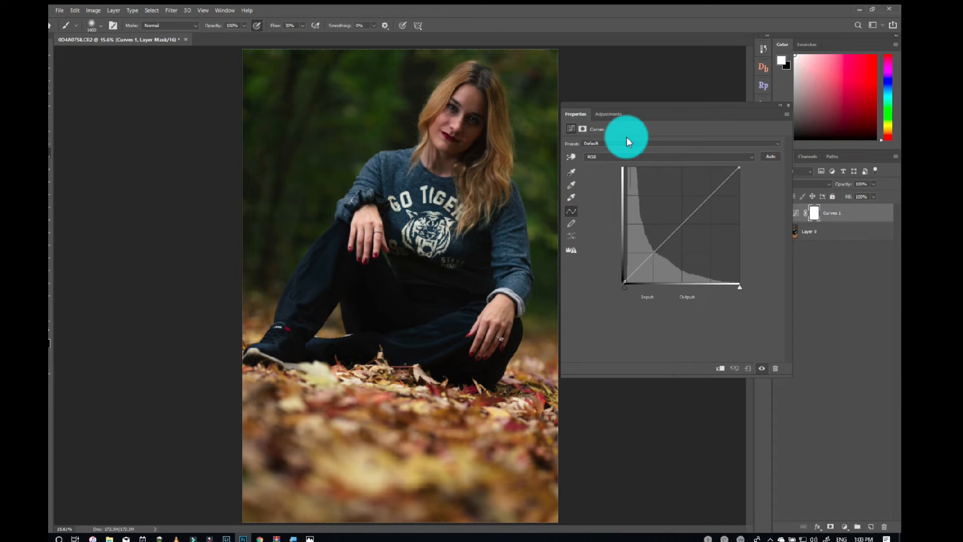
Check Lightroom's RGB curve, return to Photoshop, and add a shadow point with an input of 26 to the adjustment layer's curve.
click(226, 538)
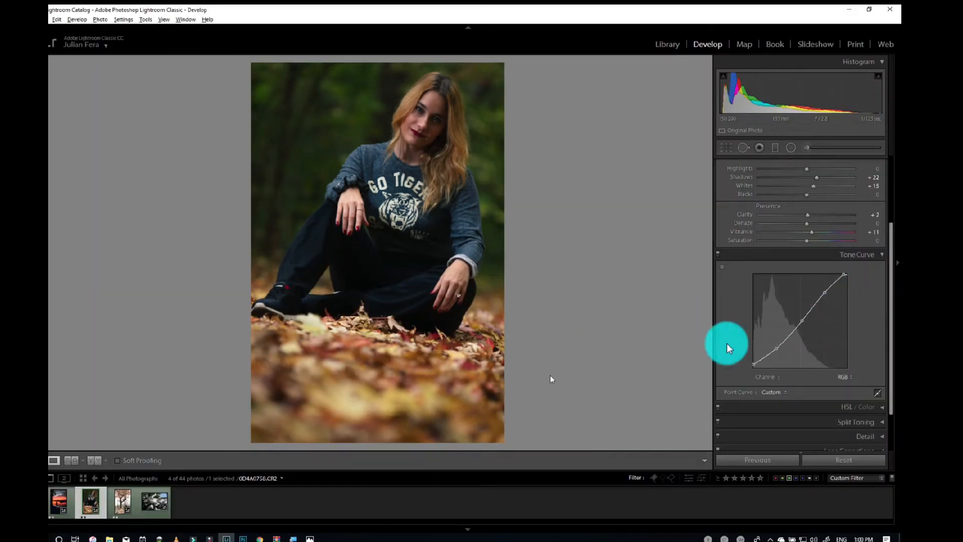
click(243, 538)
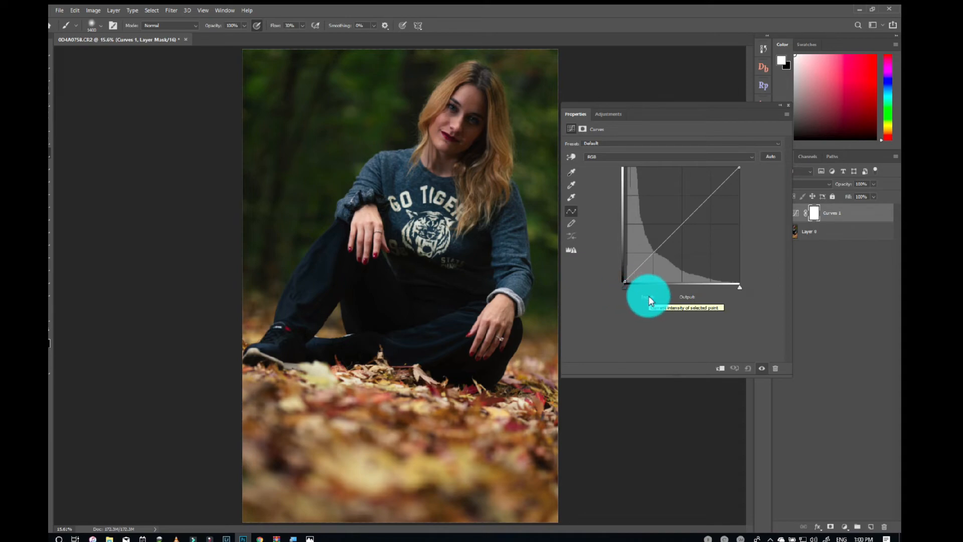
click(637, 271)
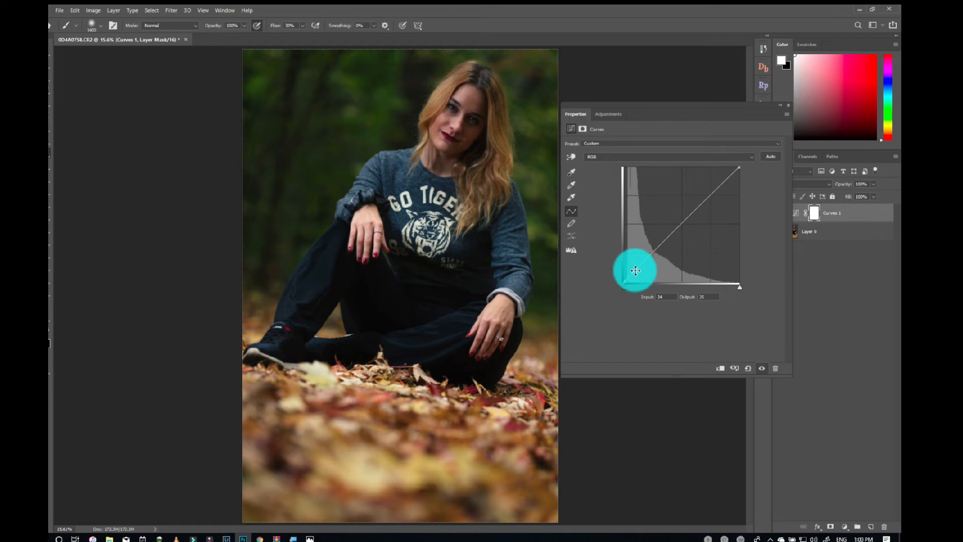
drag(635, 270, 636, 270)
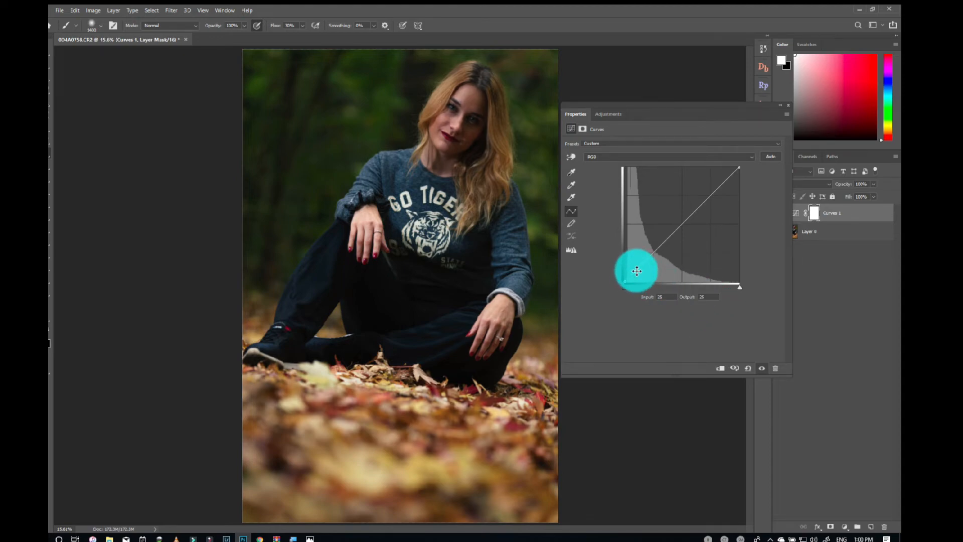
mouse_move(637, 271)
mouse_down()
mouse_move(638, 284)
mouse_move(637, 271)
mouse_up()
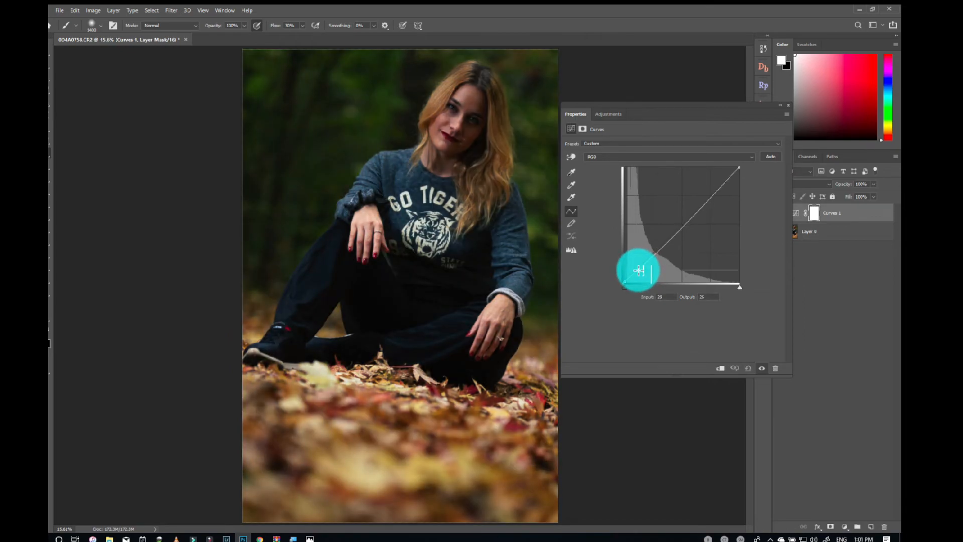
text(26)
mouse_move(635, 275)
mouse_down()
mouse_move(717, 295)
mouse_move(686, 296)
mouse_move(636, 270)
mouse_up()
Set the output of the Curves layer's shadow point to 0.
click(701, 296)
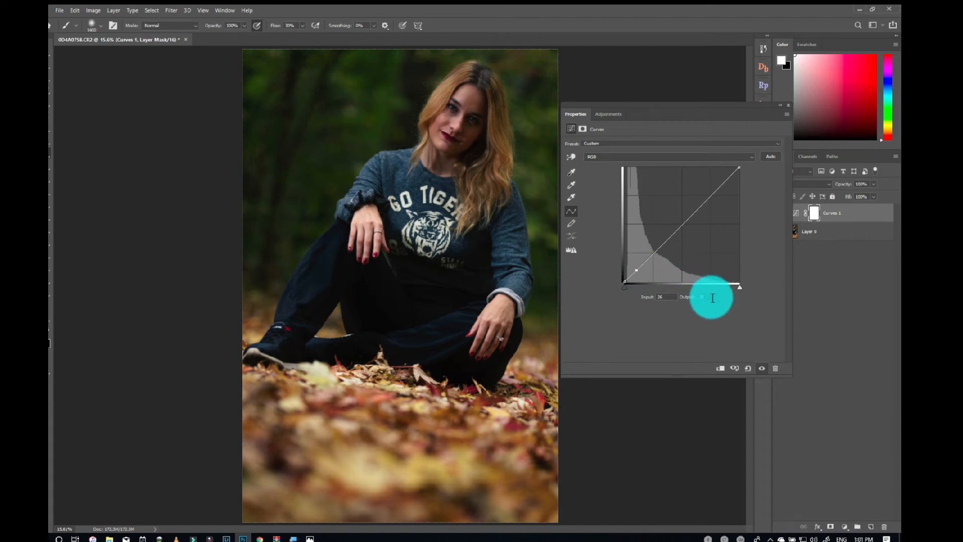
click(712, 298)
key(BackSpace)
key(BackSpace)
text(0)
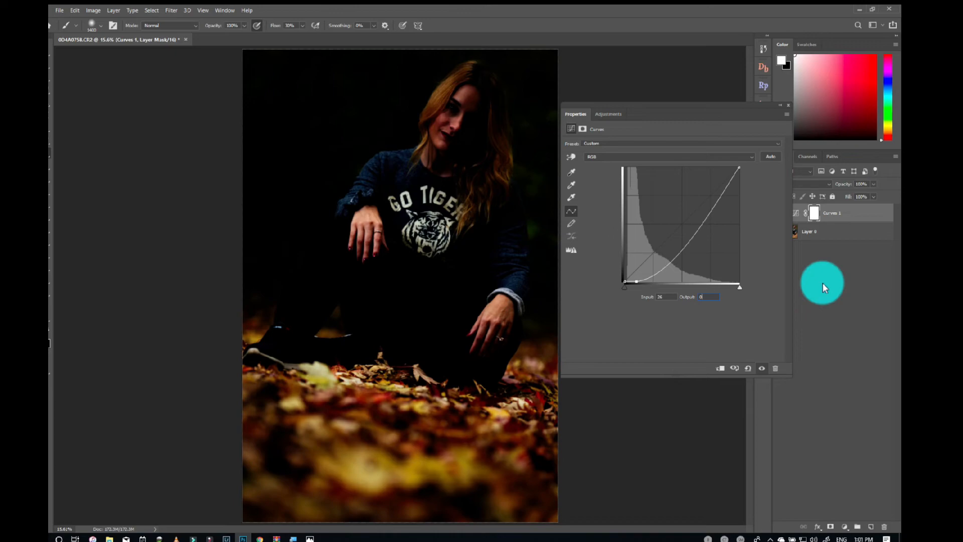
Set the shadow point's output to 50 to lift the dark tones.
text(50)
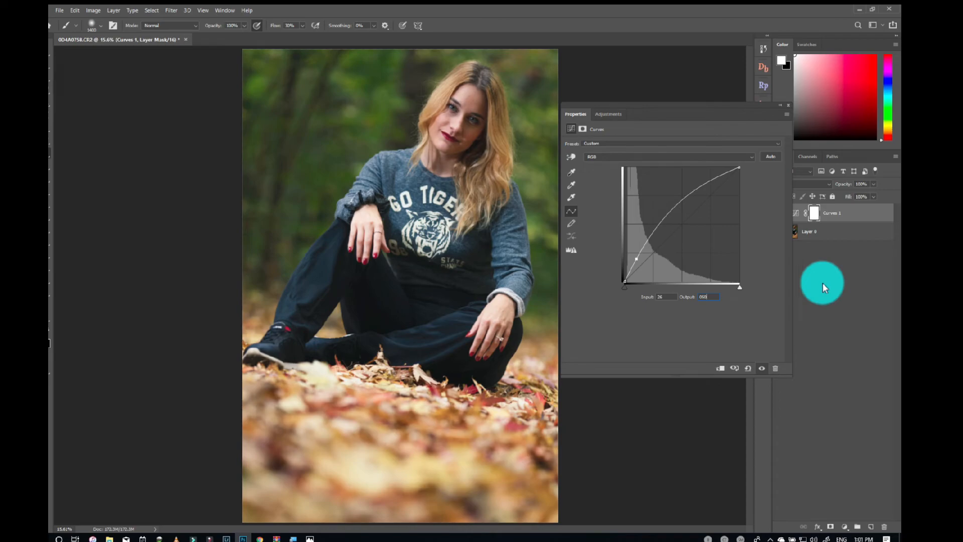
key(BackSpace)
key(BackSpace)
key(BackSpace)
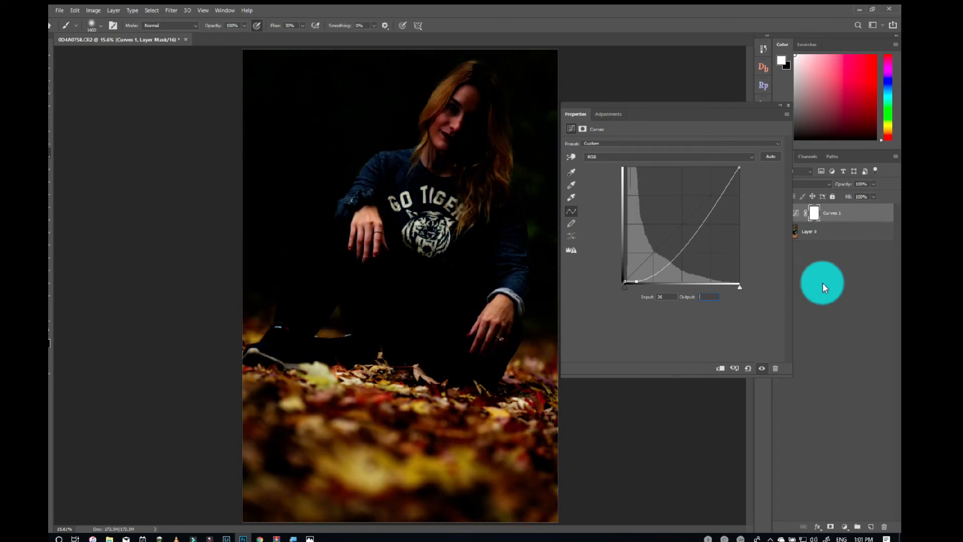
text(50)
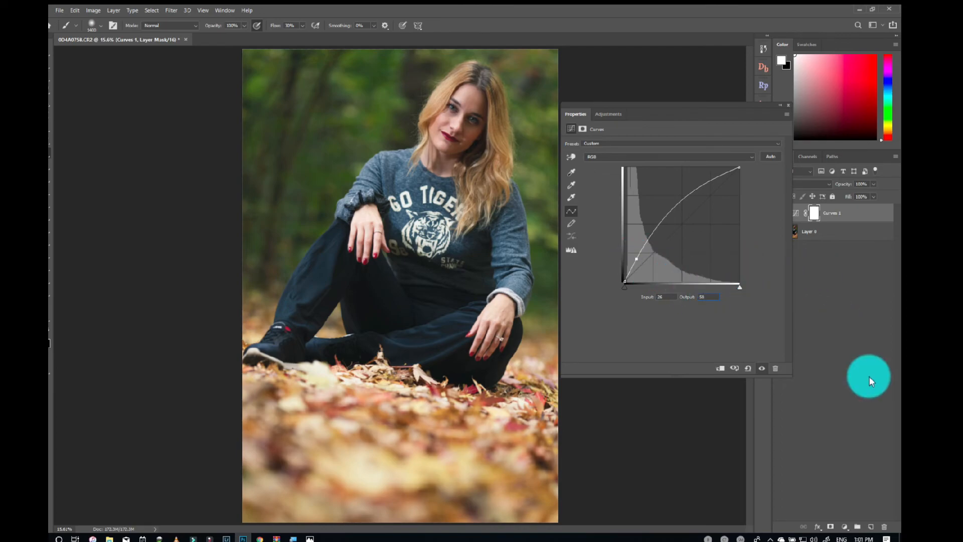
Raise the shadow point's output to 110, then to 200, to brighten the portrait strongly.
key(BackSpace)
key(BackSpace)
text(110)
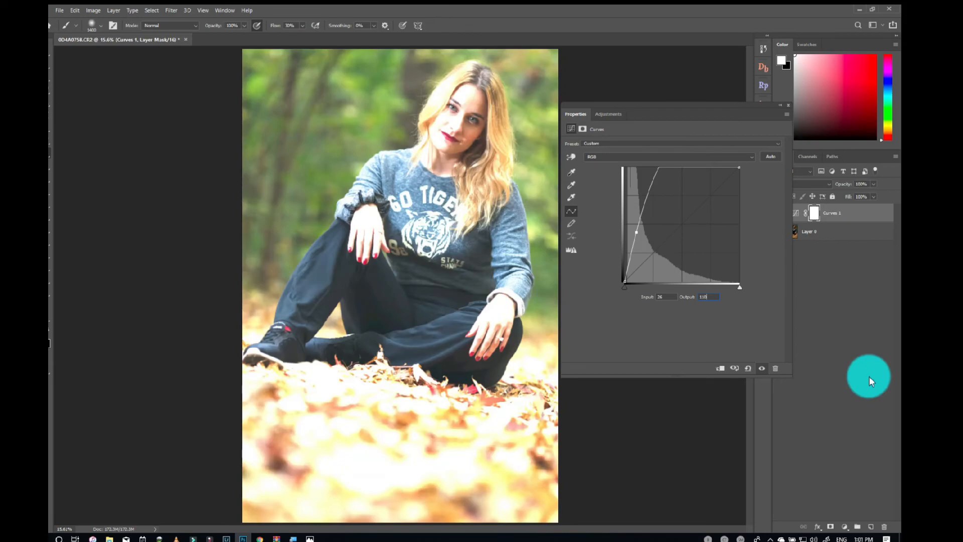
double_click(710, 300)
text(200)
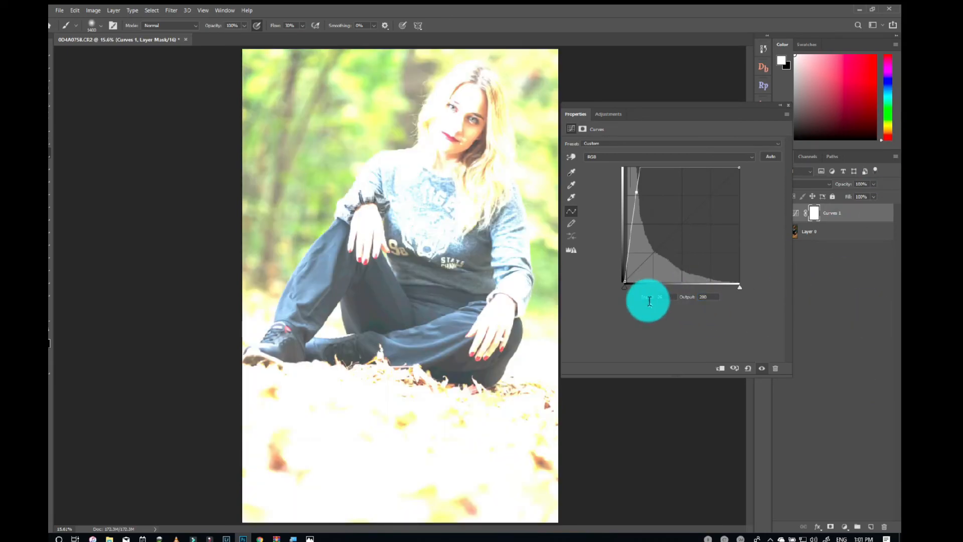
Move the shadow point back close to the diagonal, then reset the Curves adjustment to its default.
click(757, 278)
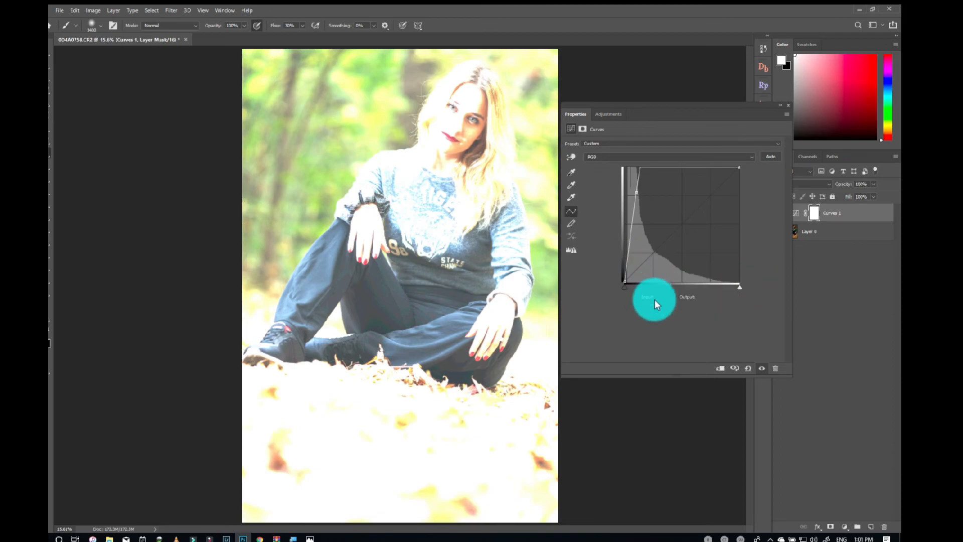
mouse_move(637, 269)
mouse_down()
mouse_move(635, 188)
mouse_move(652, 232)
mouse_move(647, 253)
mouse_up()
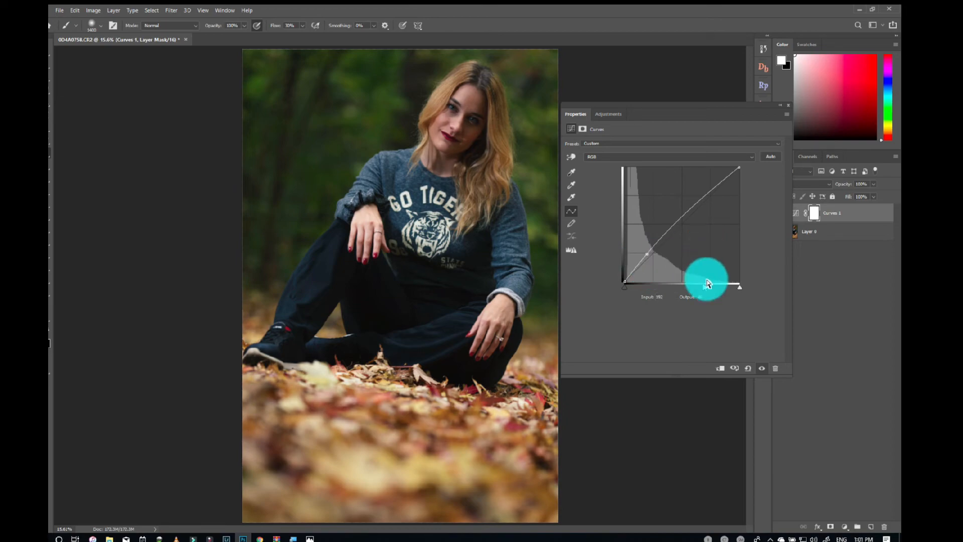
click(748, 368)
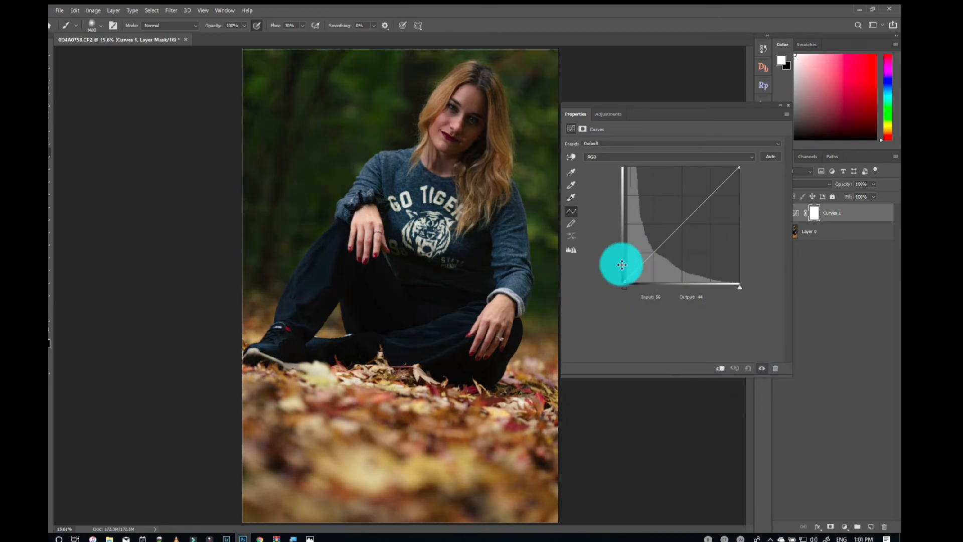
Shift the curve's black point to an input of 7, then on to an input of 251, keeping its output at 0.
mouse_move(625, 287)
mouse_down()
mouse_move(649, 289)
mouse_move(628, 289)
mouse_up()
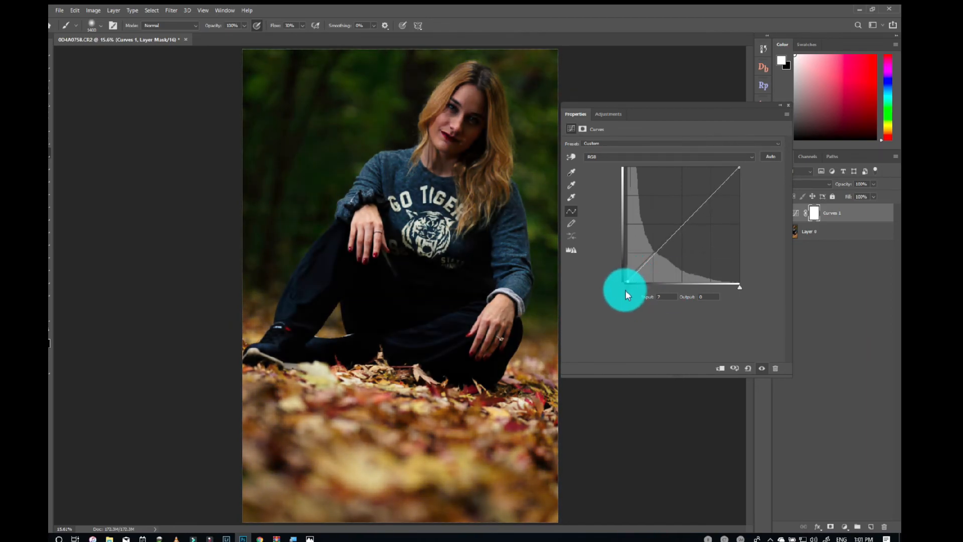
click(710, 296)
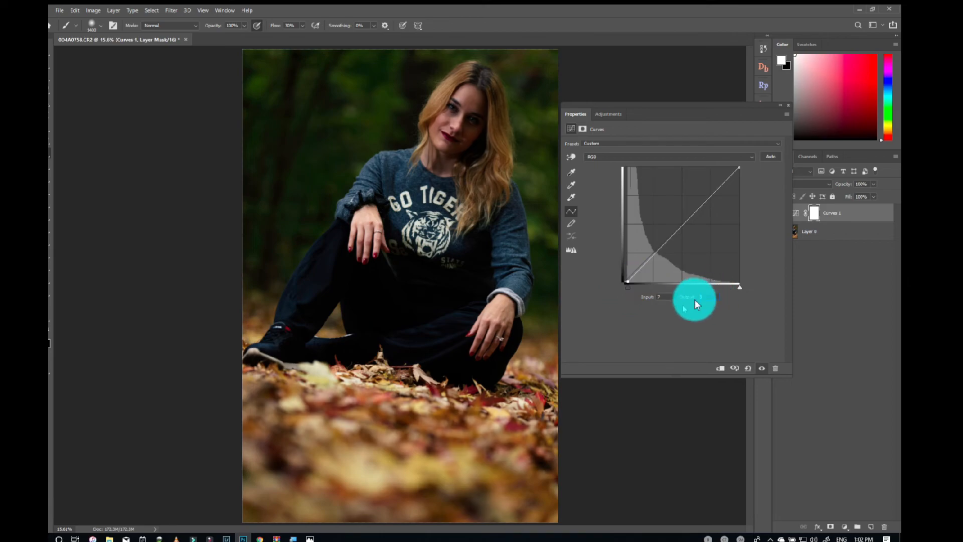
drag(630, 287, 744, 291)
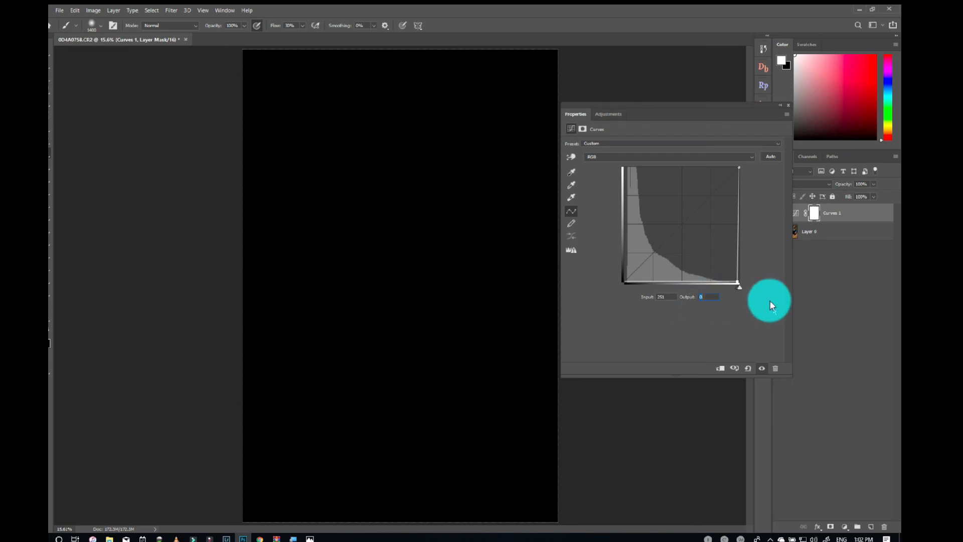
Set the black point's output to 50 and move it back towards the shadows, then reset the curve.
text(50)
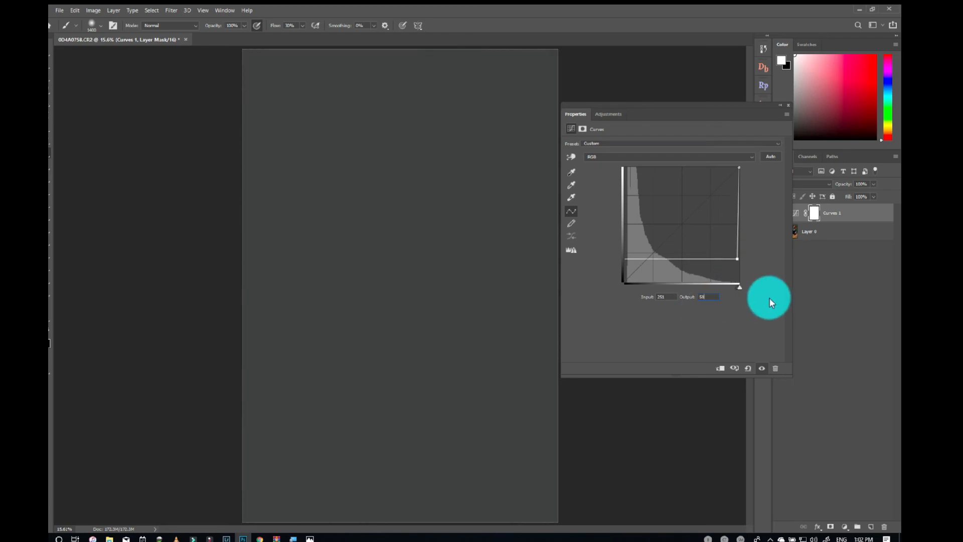
drag(736, 259, 658, 253)
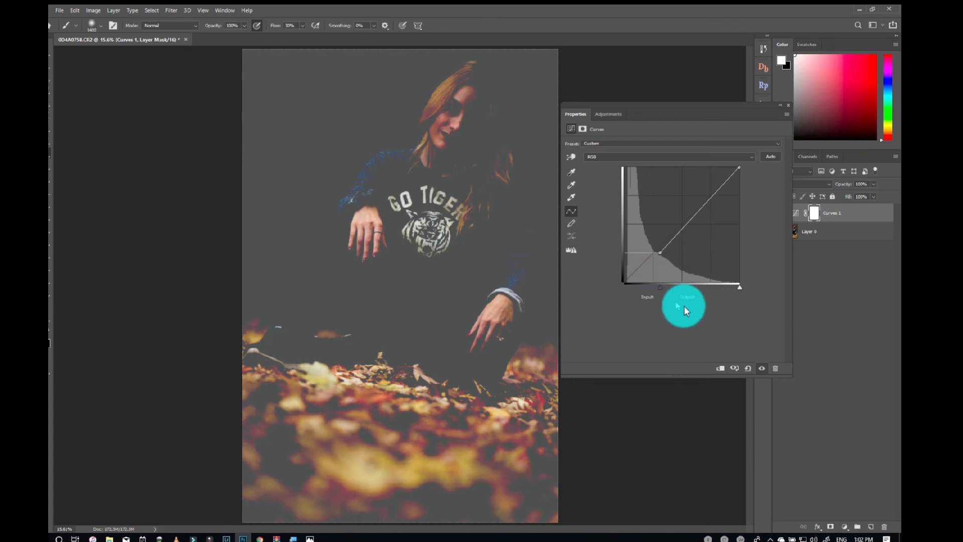
click(748, 368)
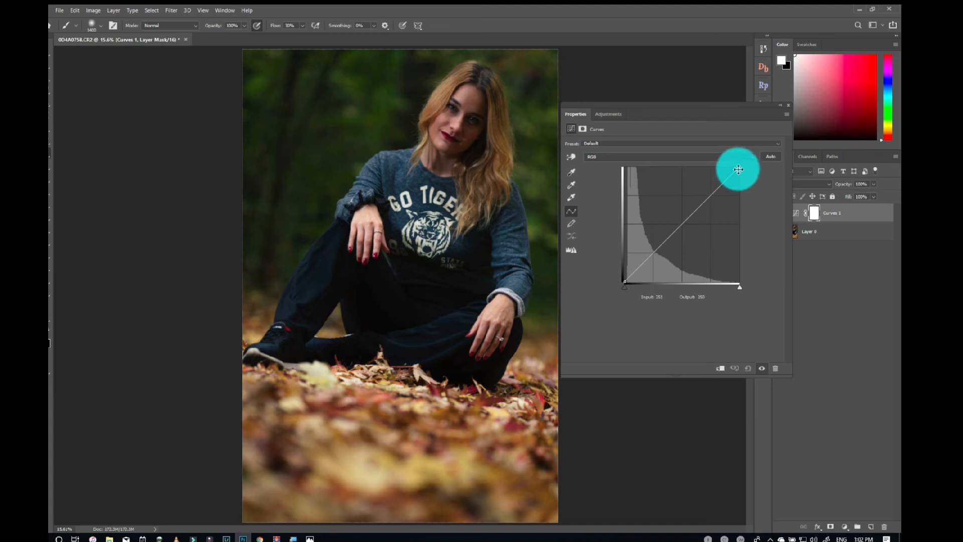
Select the curve's white point, black point and white point again to compare their input and output values.
drag(741, 168, 748, 165)
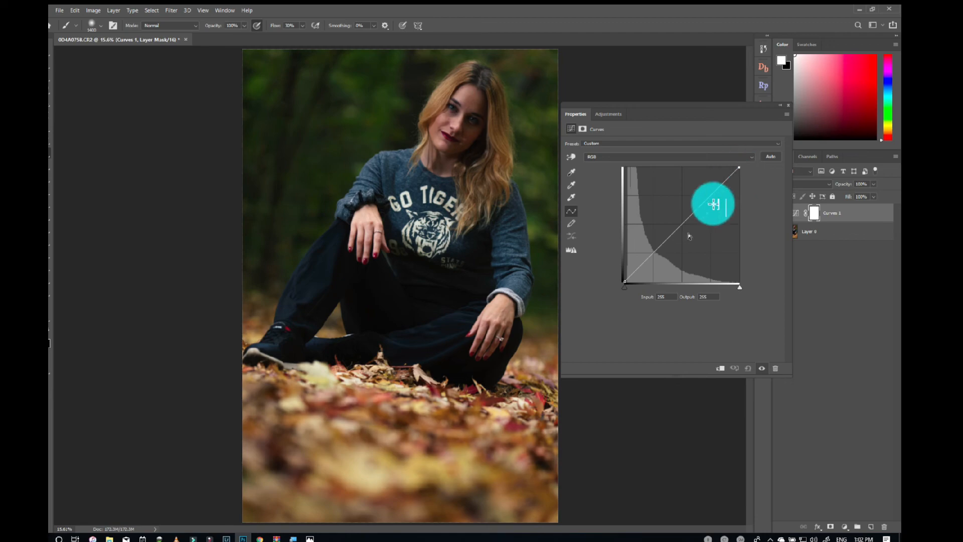
click(624, 289)
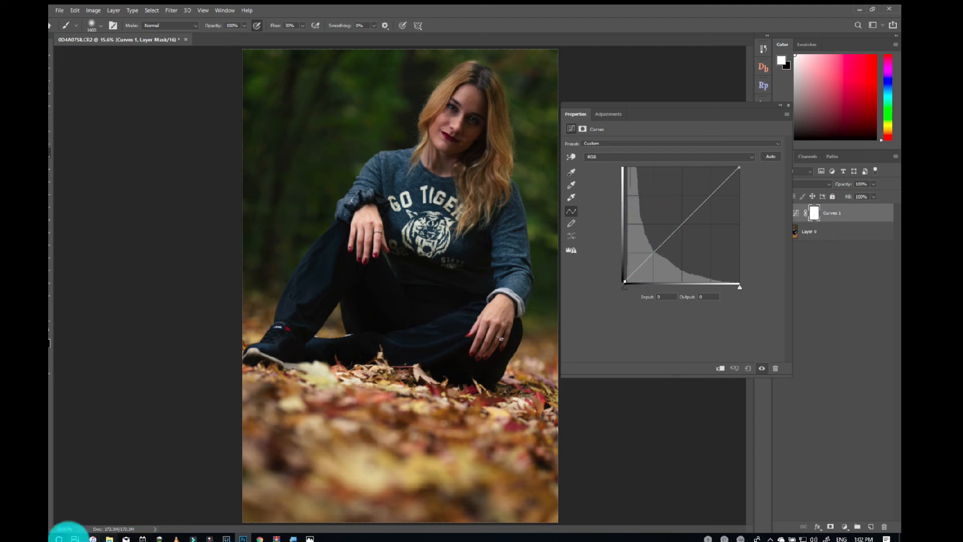
click(739, 168)
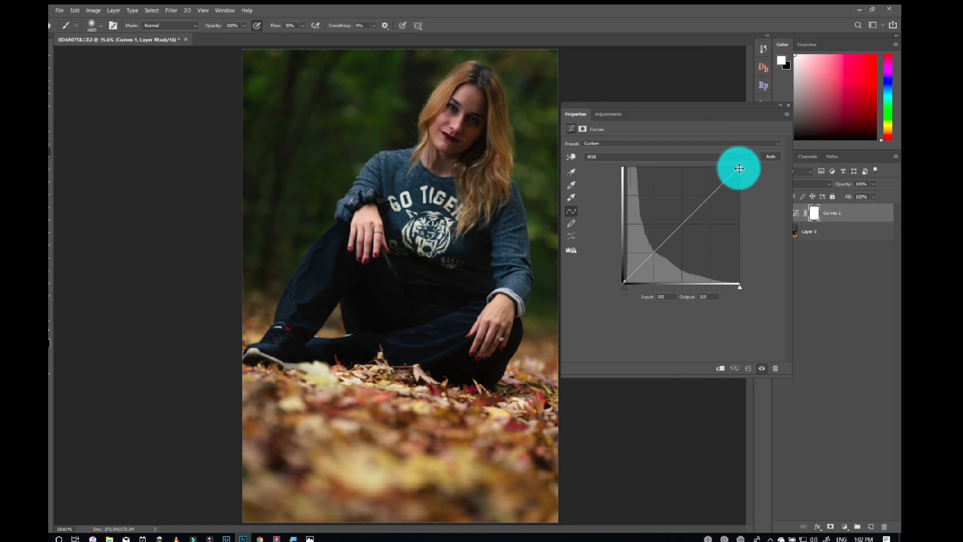
Lower the white point's output to 50 and on to 0, then reset the curve.
drag(739, 168, 750, 261)
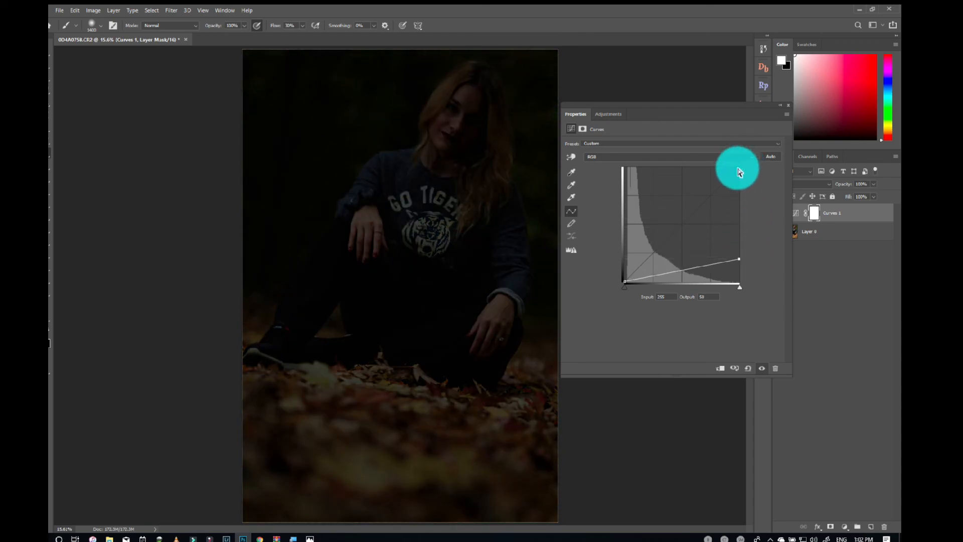
drag(739, 257, 750, 293)
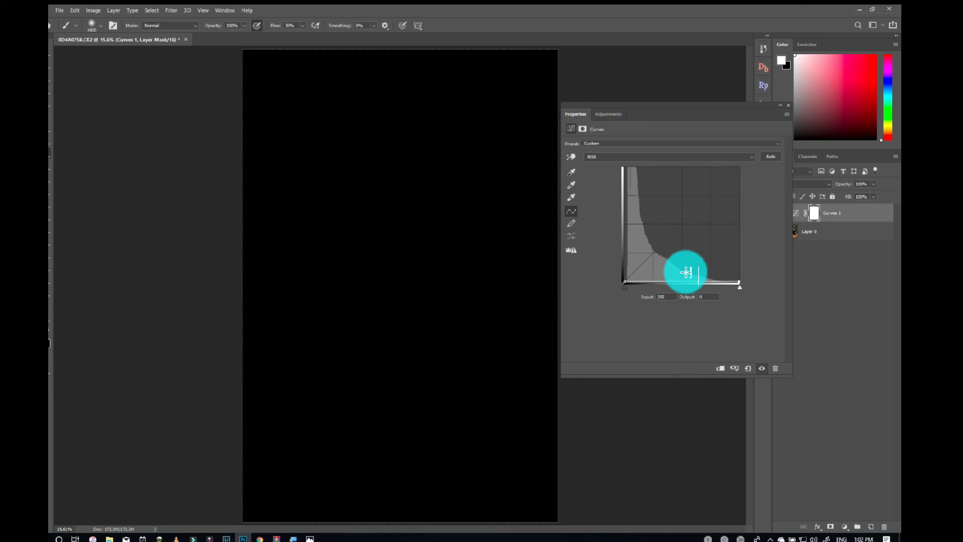
click(747, 368)
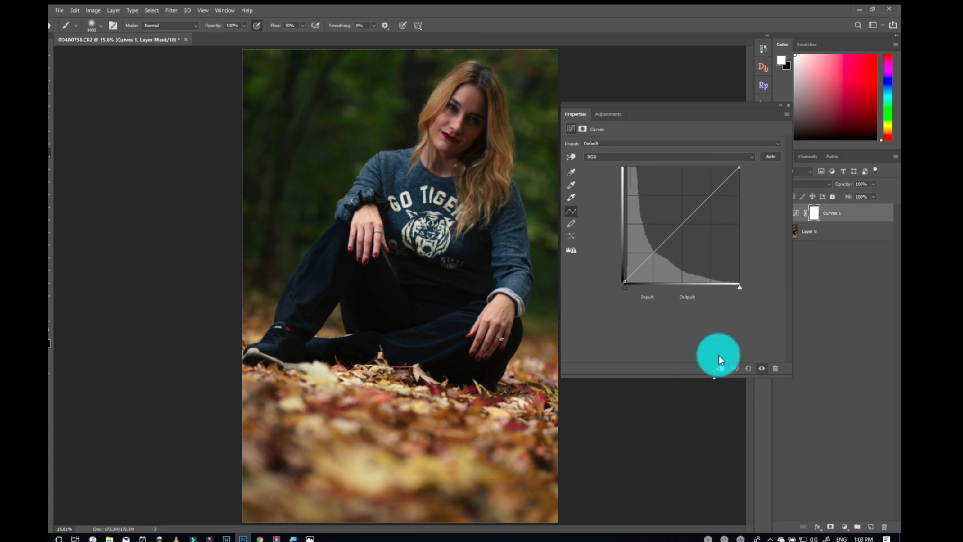
Close the Curves properties, Photoshop and the Curves.jpg colour chart, returning to the portrait in Lightroom.
click(789, 106)
click(889, 8)
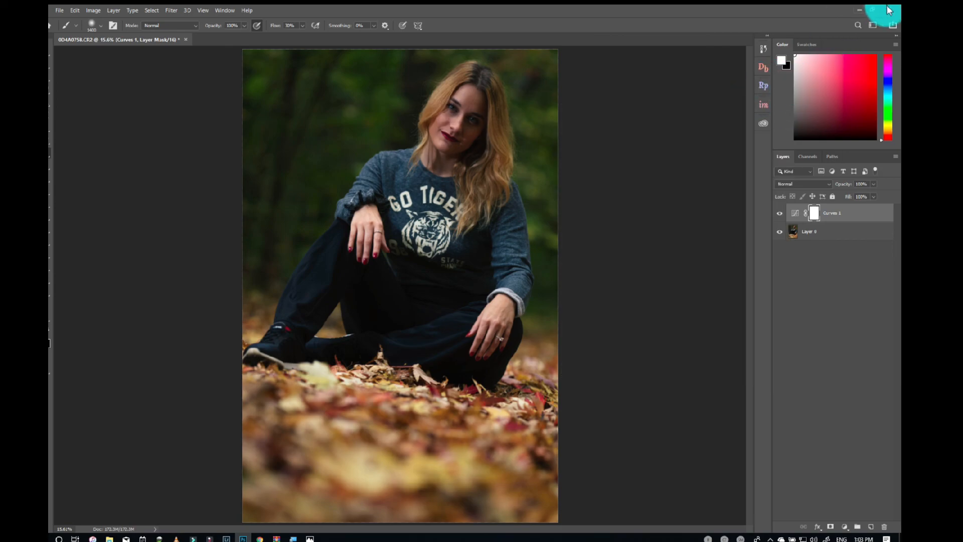
click(465, 203)
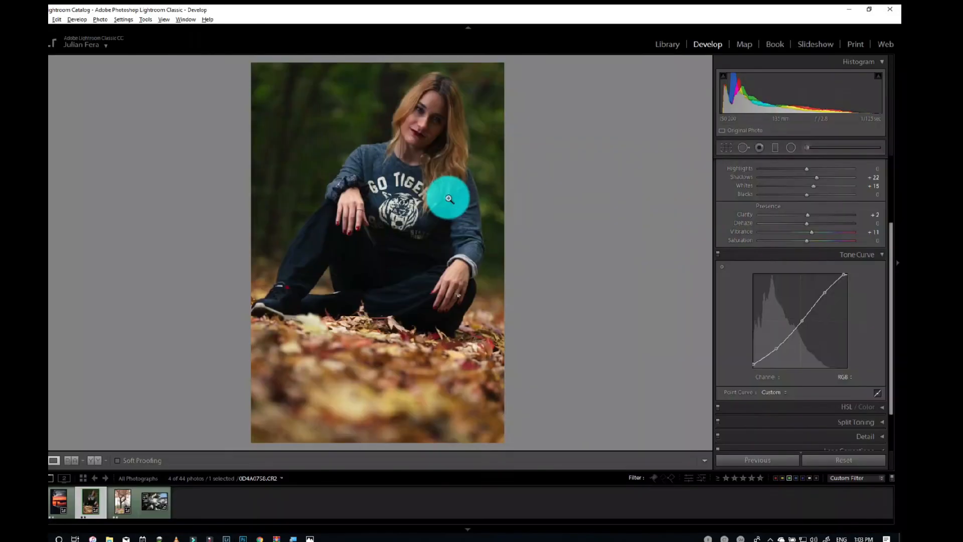
click(302, 537)
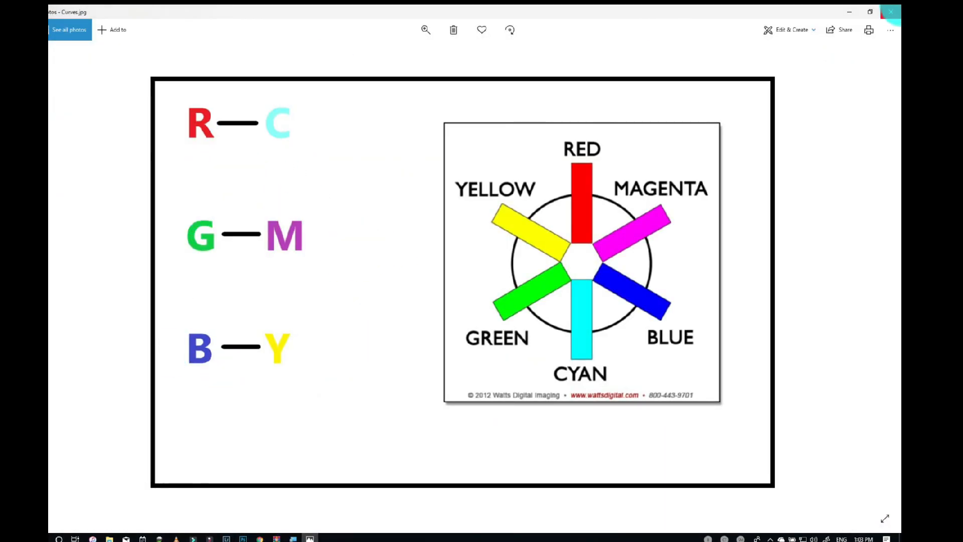
click(891, 11)
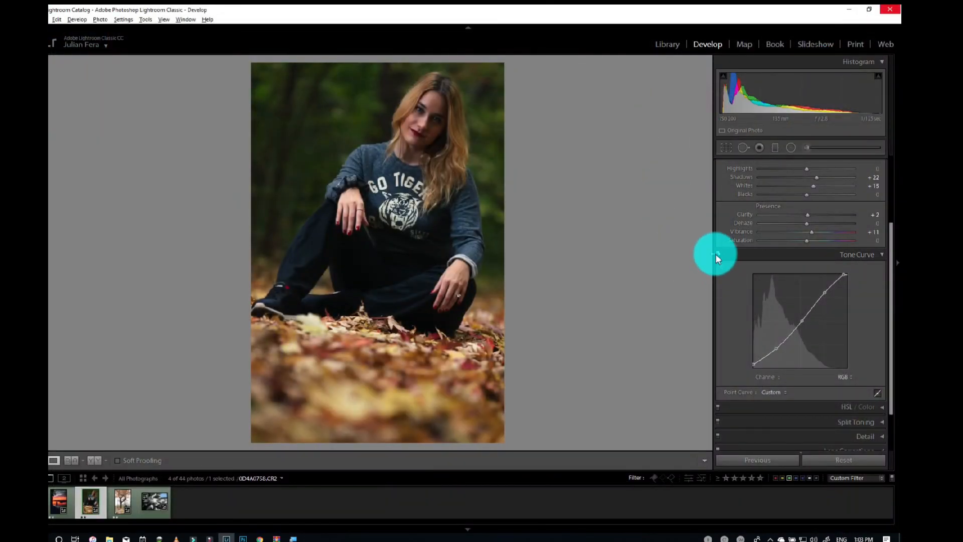
Switch Lightroom's tone curve adjustments off and on twice to compare the portrait, leaving them enabled.
click(718, 254)
click(718, 254)
click(718, 254)
click(717, 254)
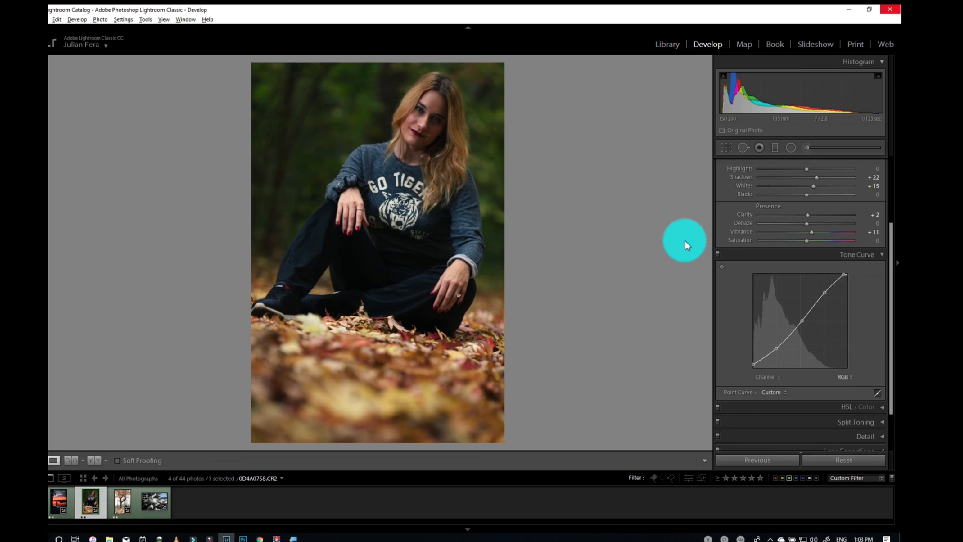